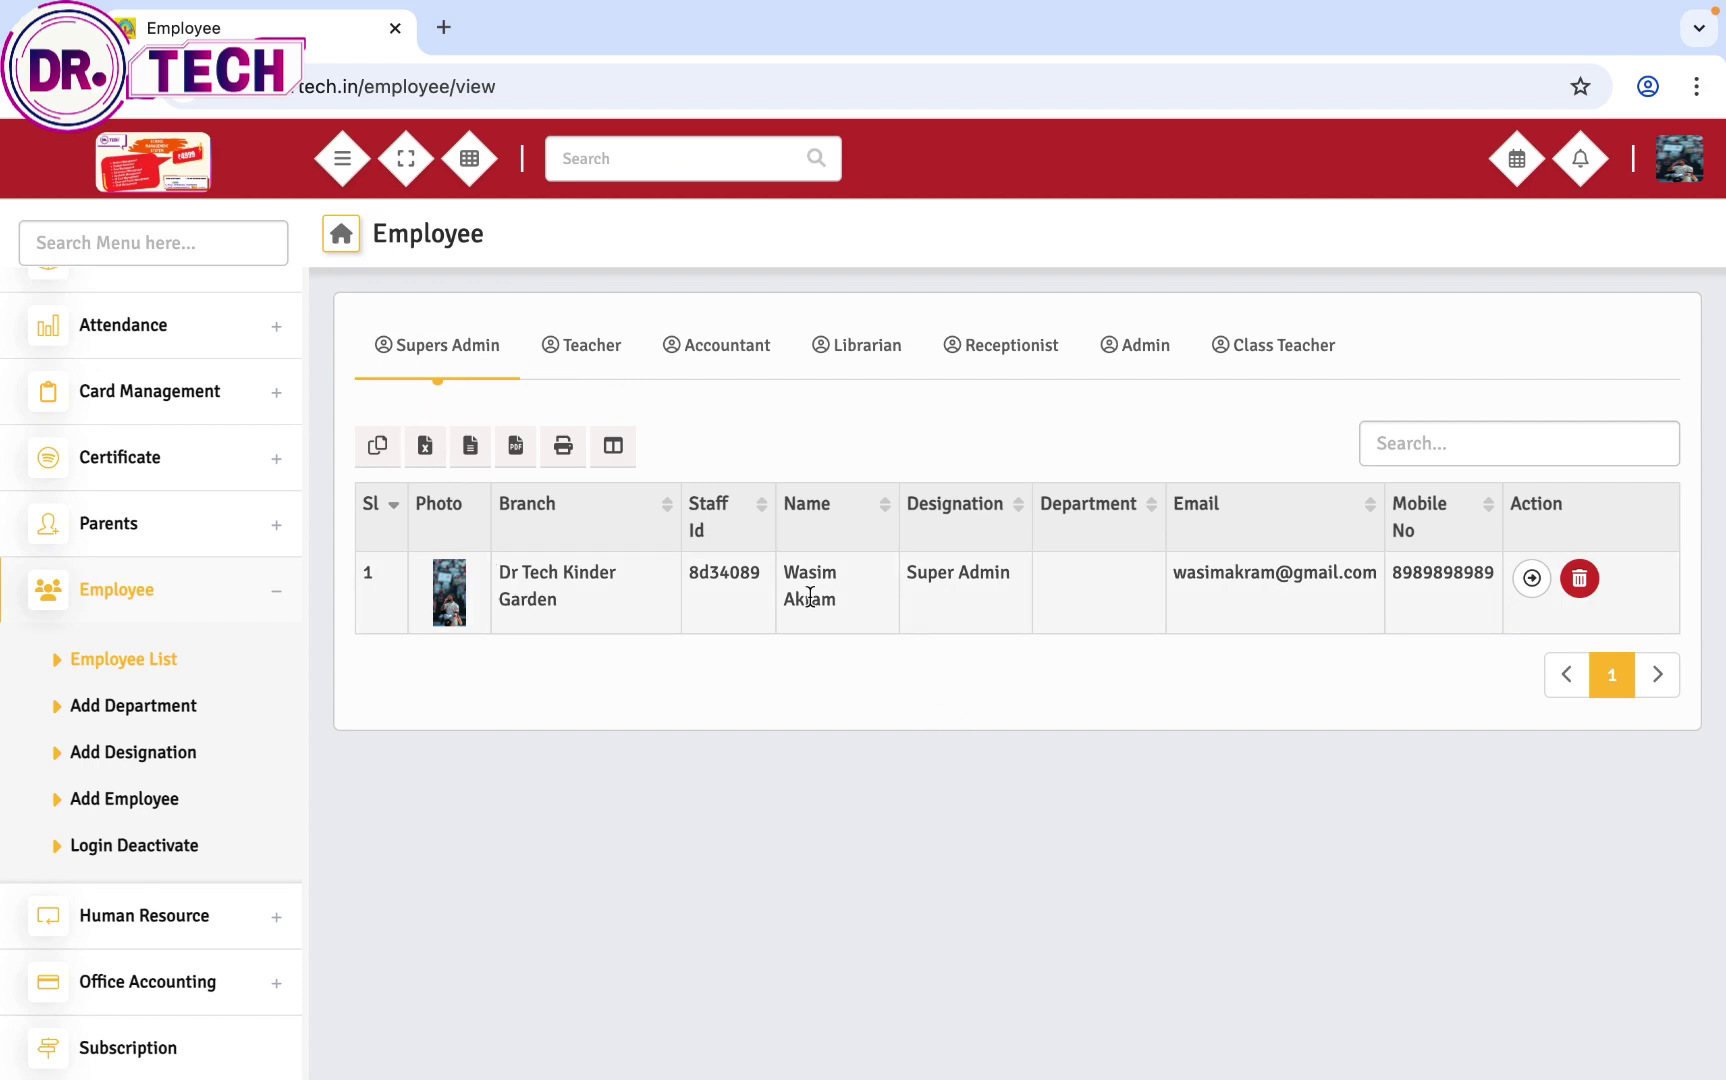
Step: Browse the Teacher, Accountant, Librarian, Receptionist, Admin and Class Teacher employee lists
click(588, 340)
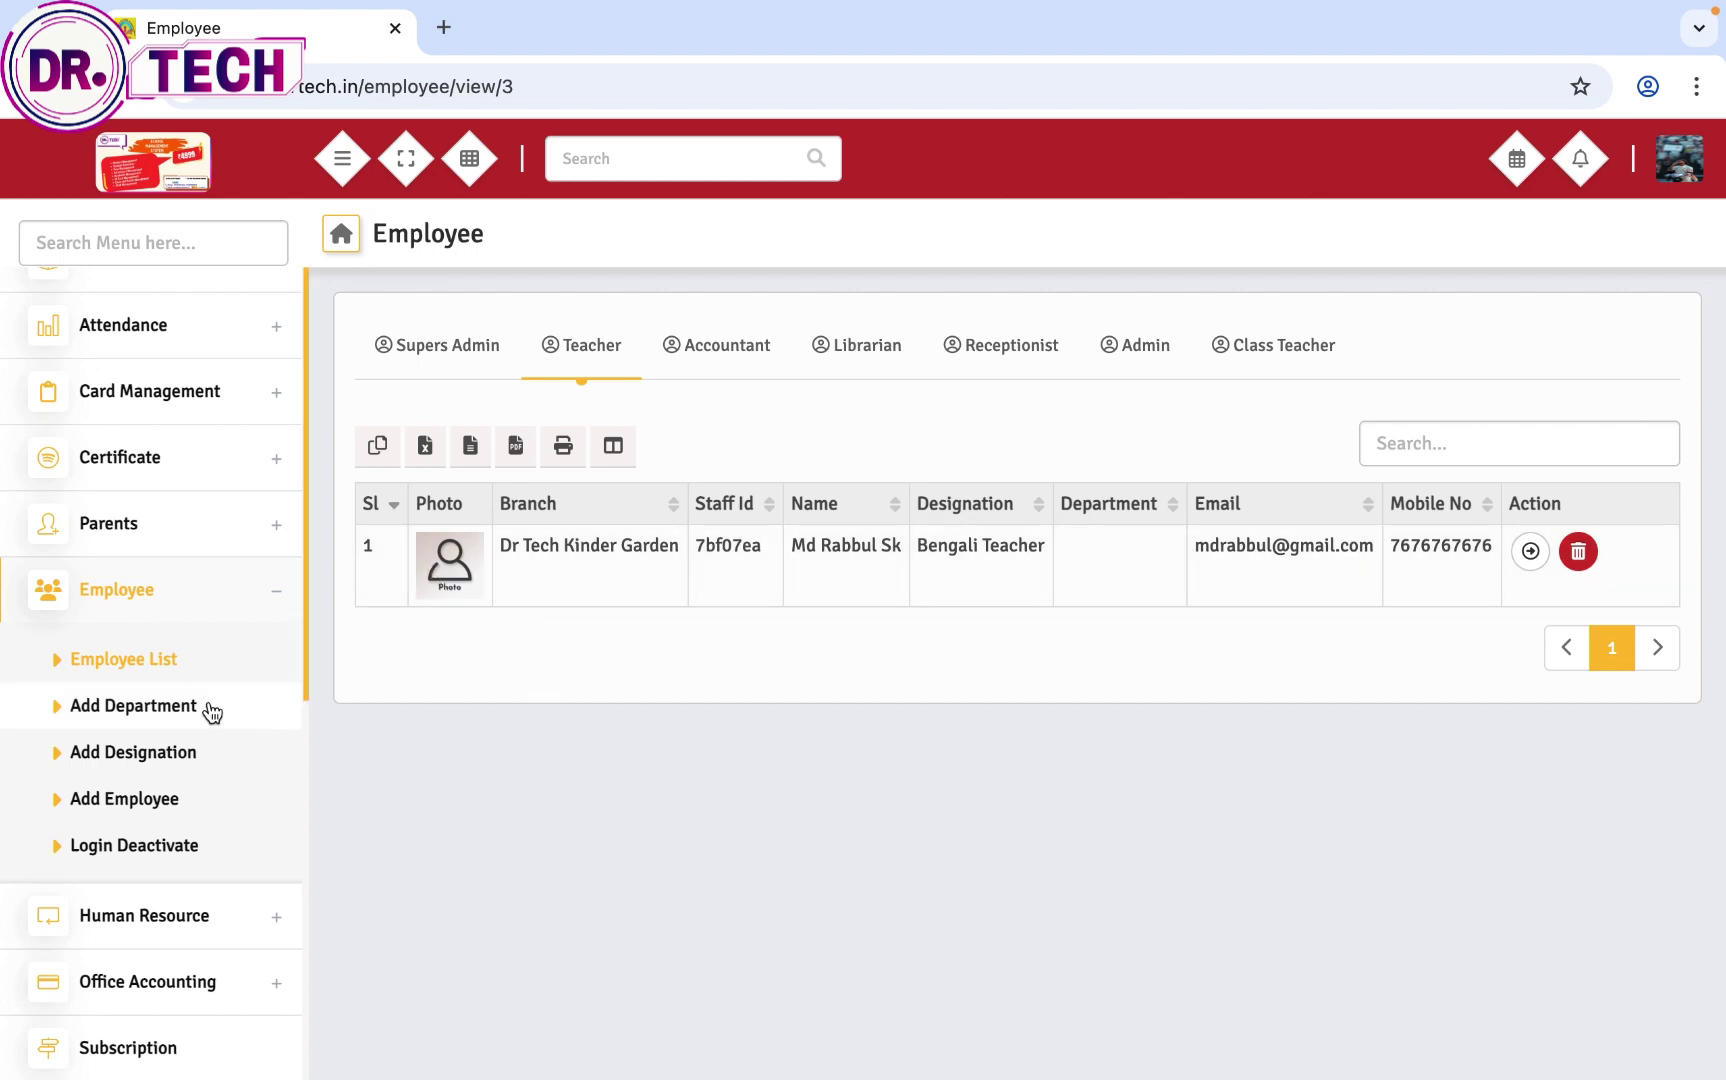
click(708, 363)
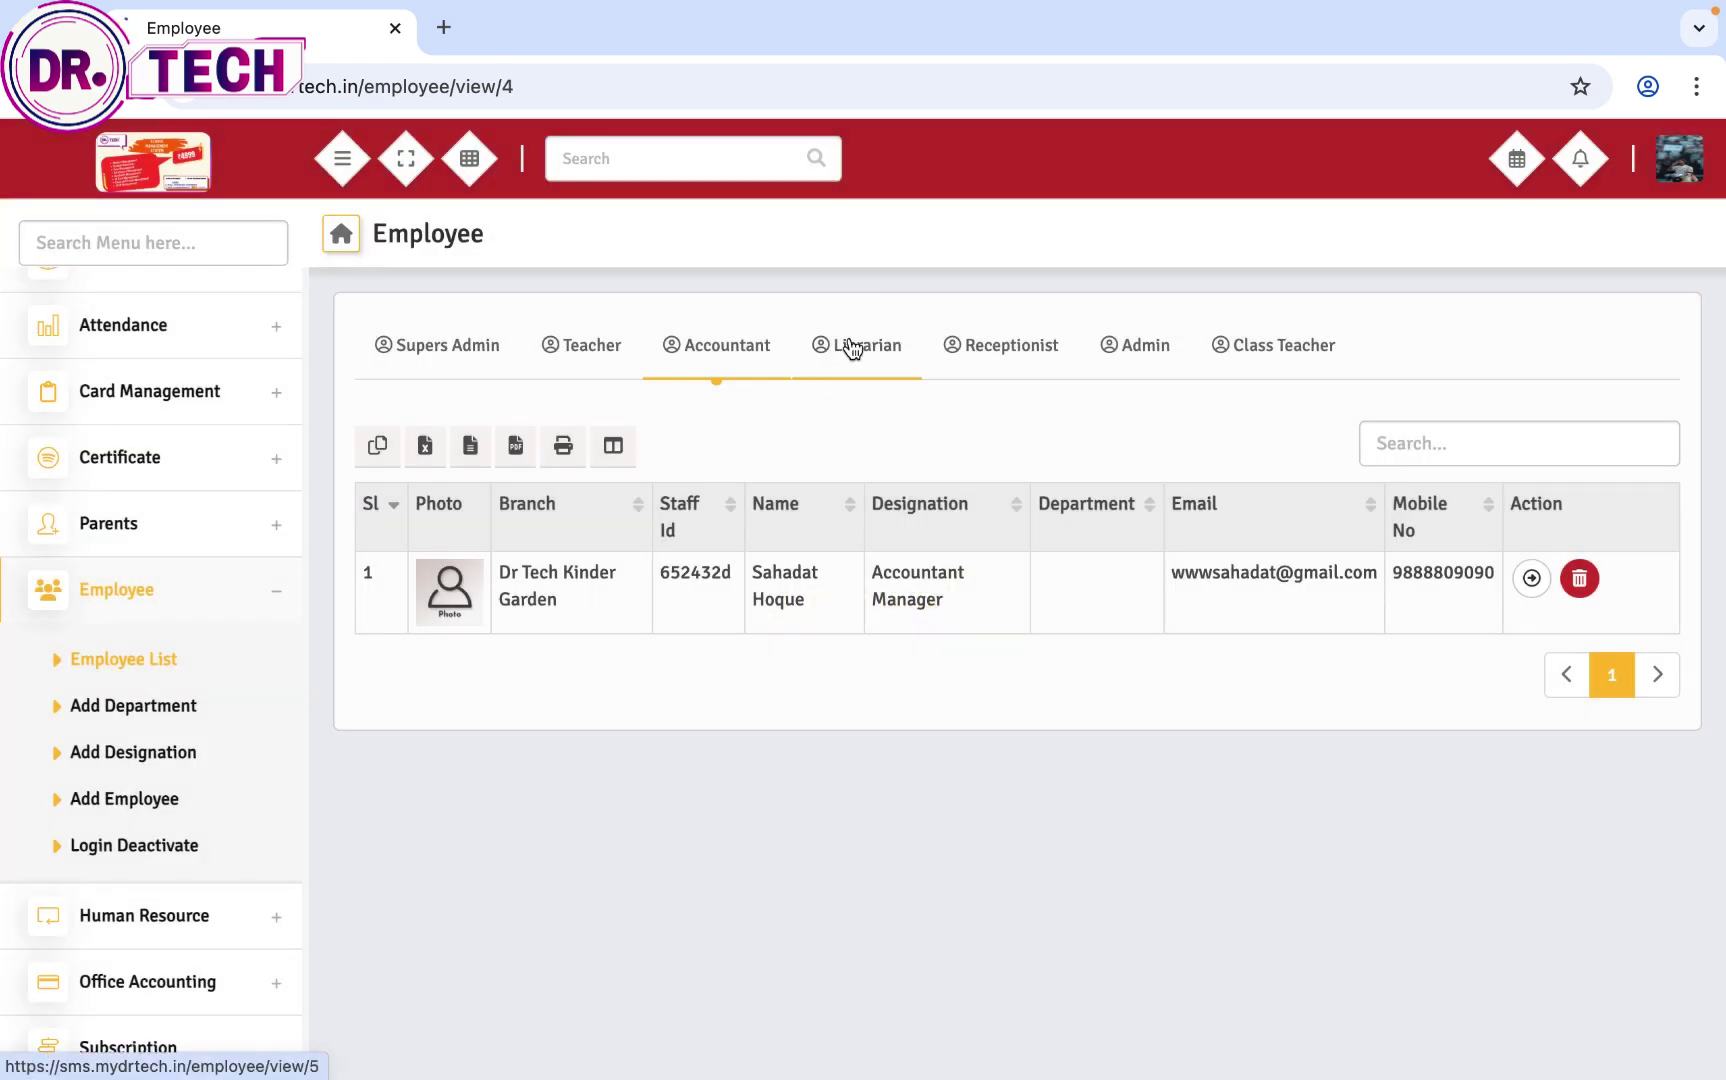
click(852, 346)
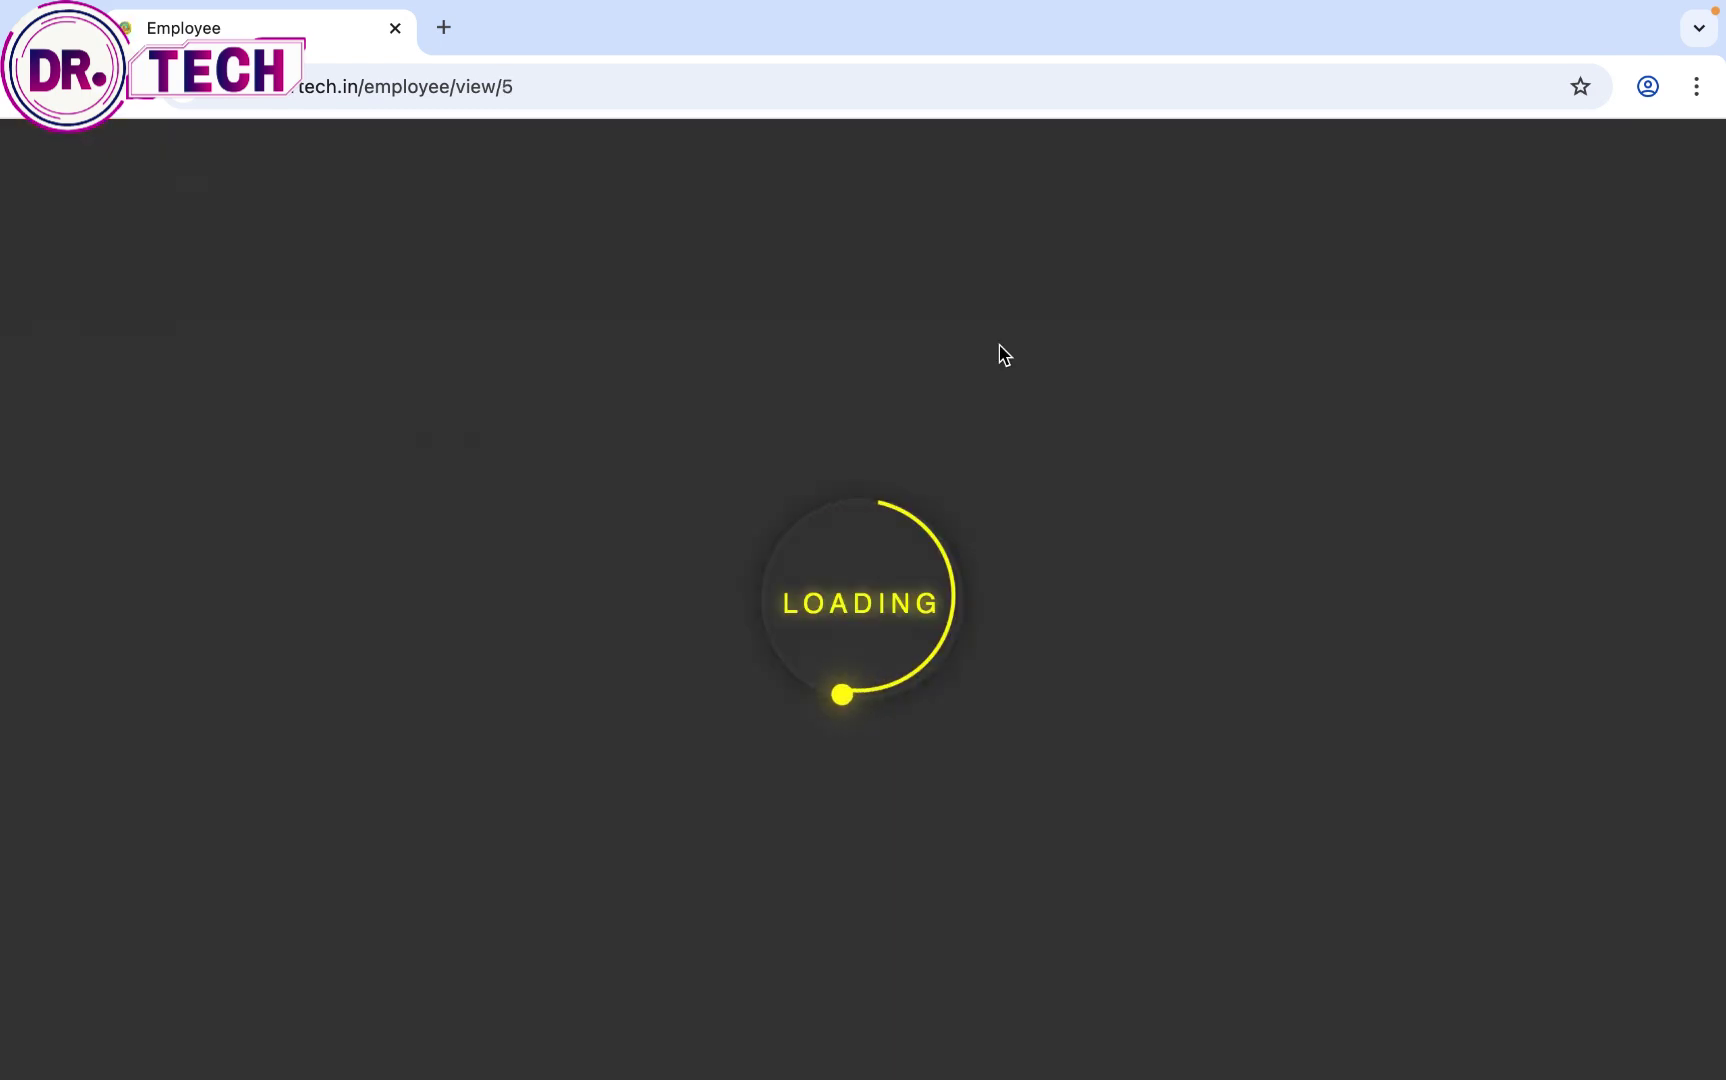
click(1010, 348)
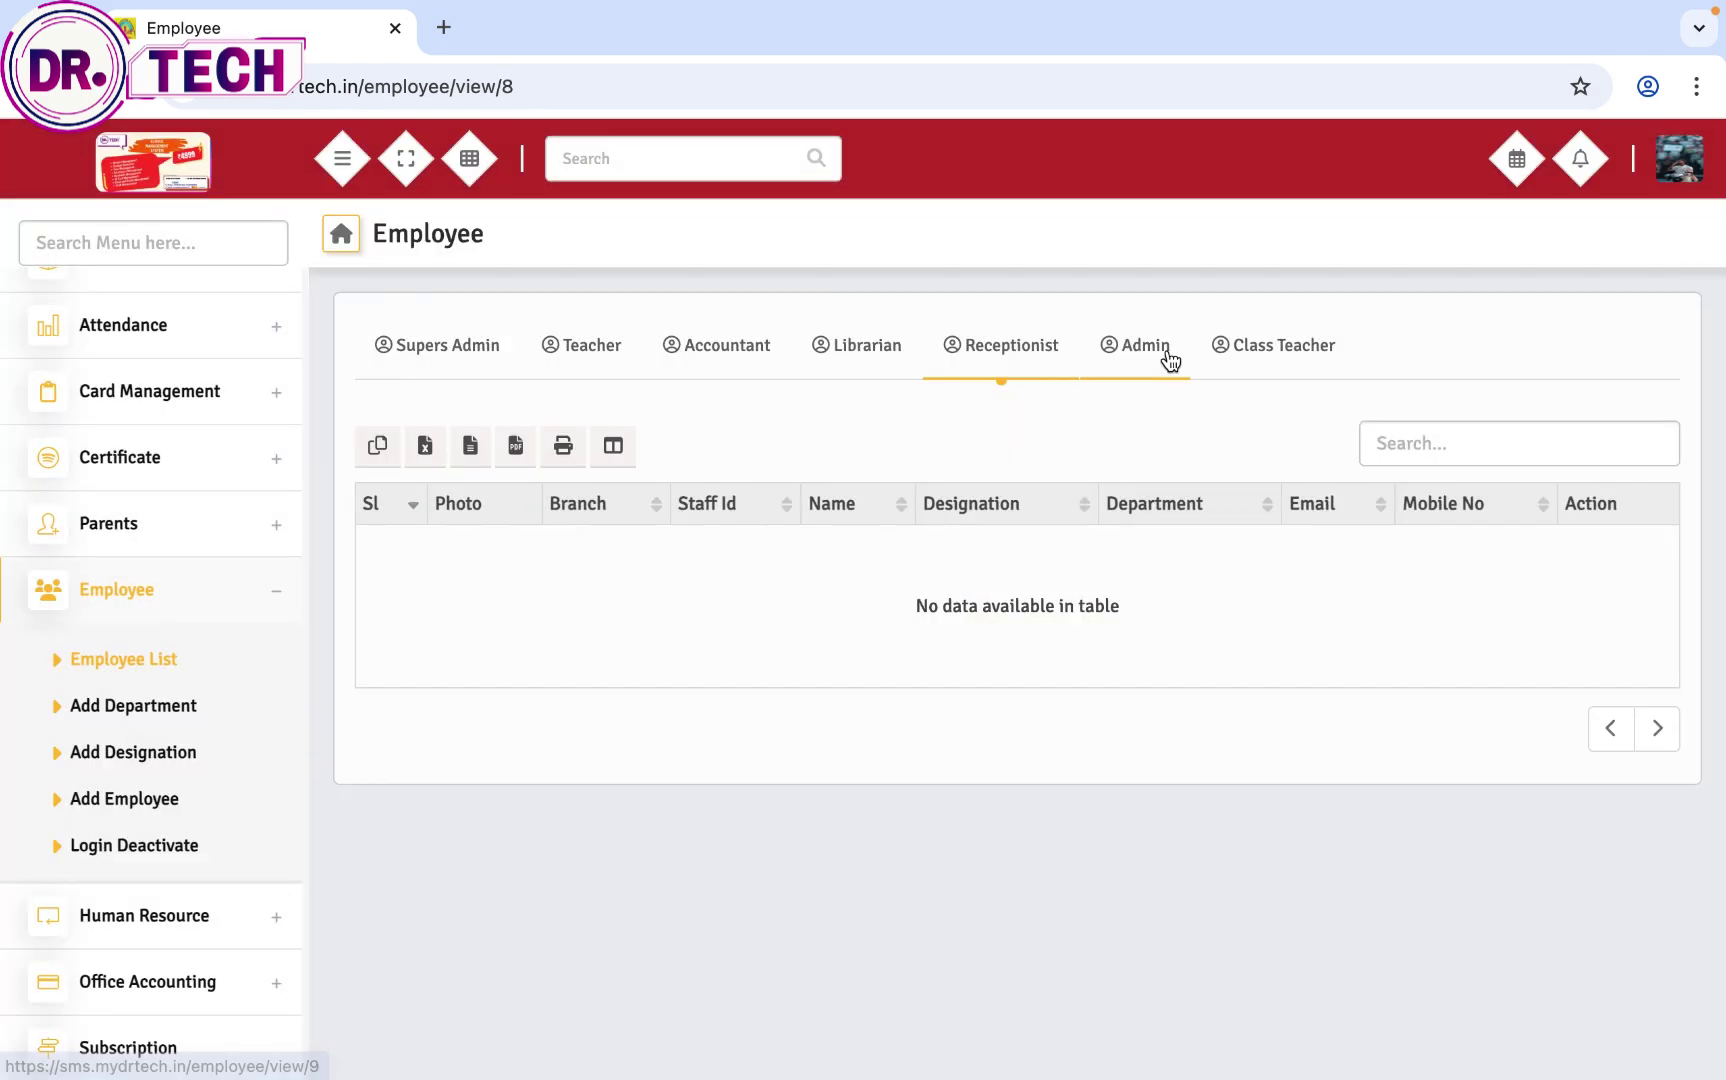
click(1160, 350)
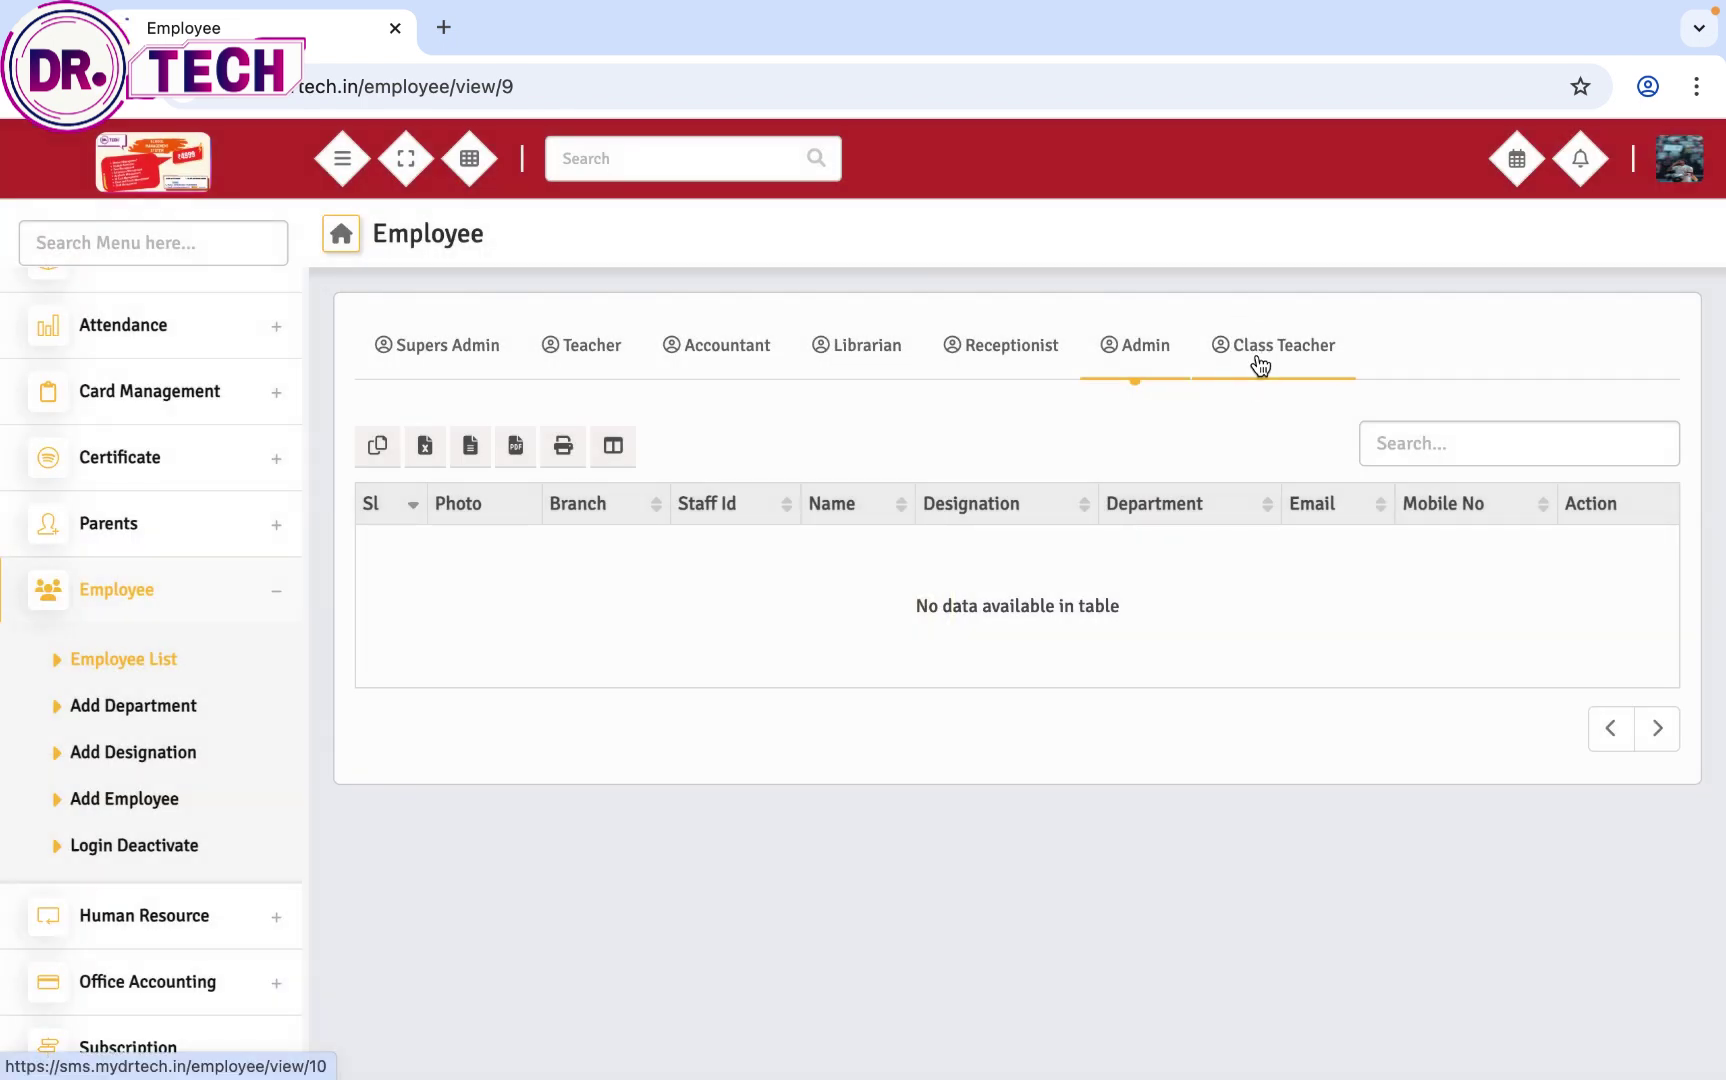
click(1260, 365)
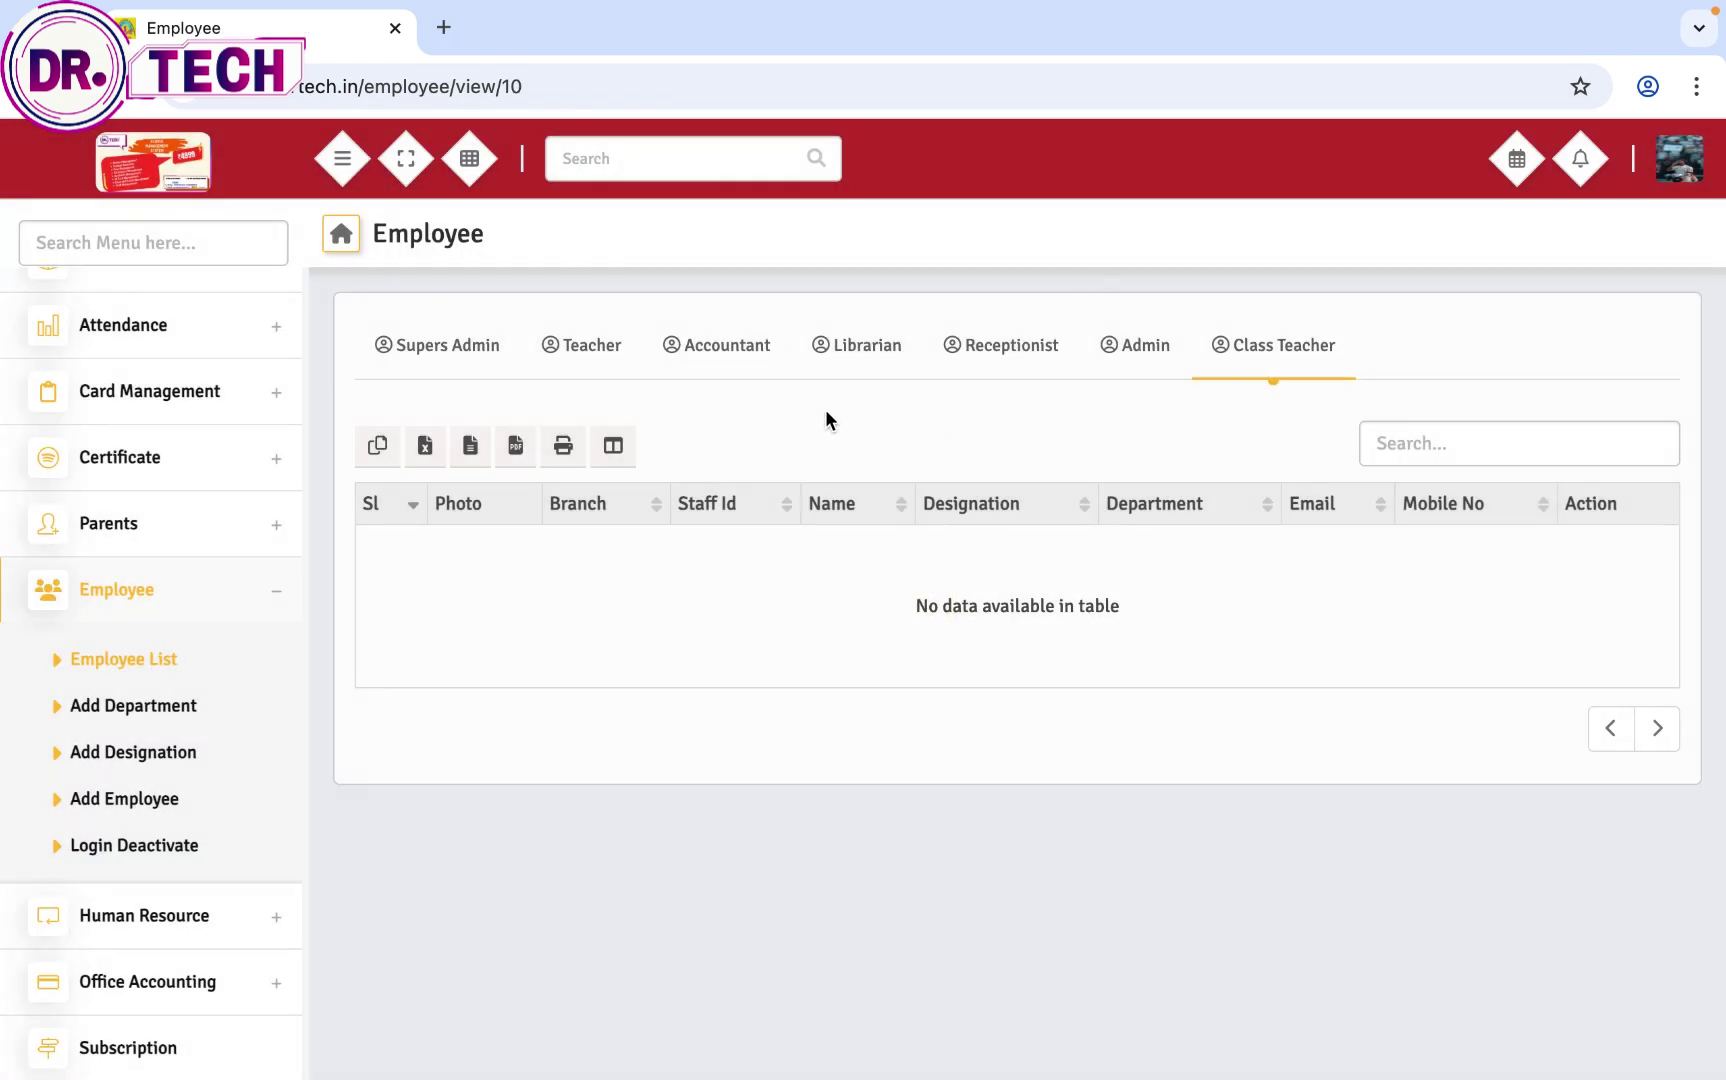
Step: Add a department named Teacher
click(138, 714)
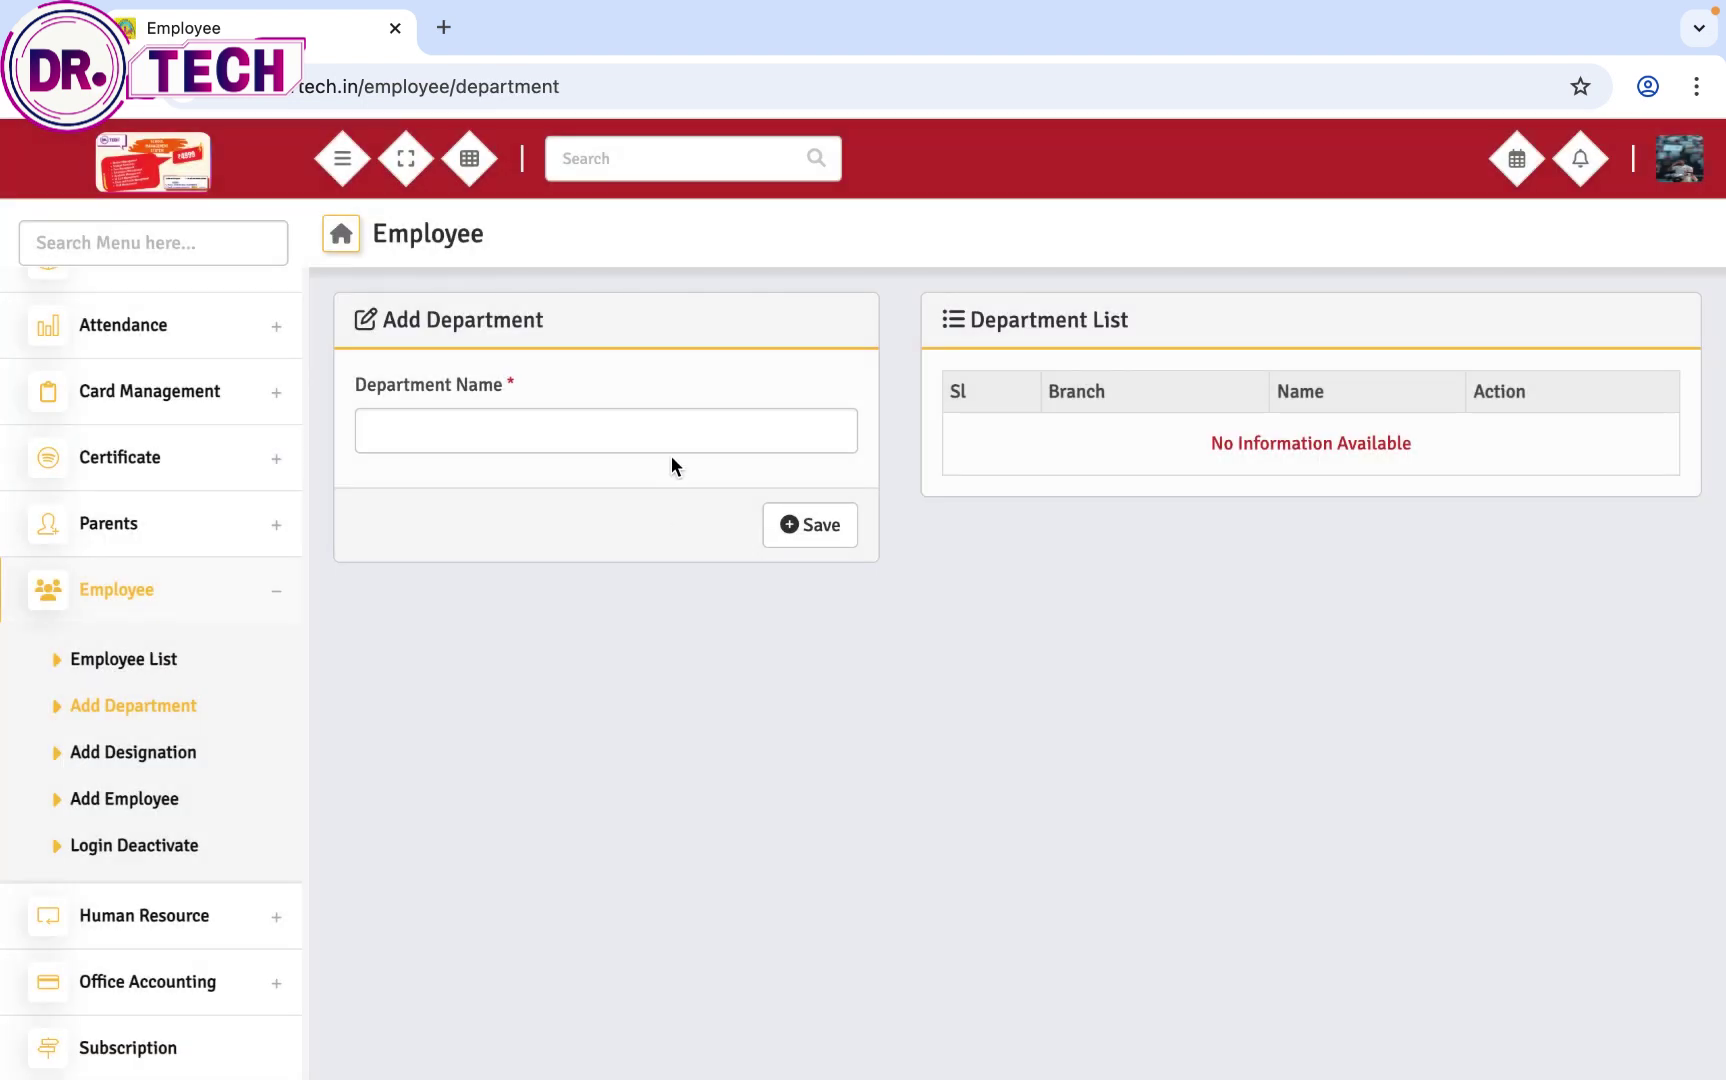
click(670, 440)
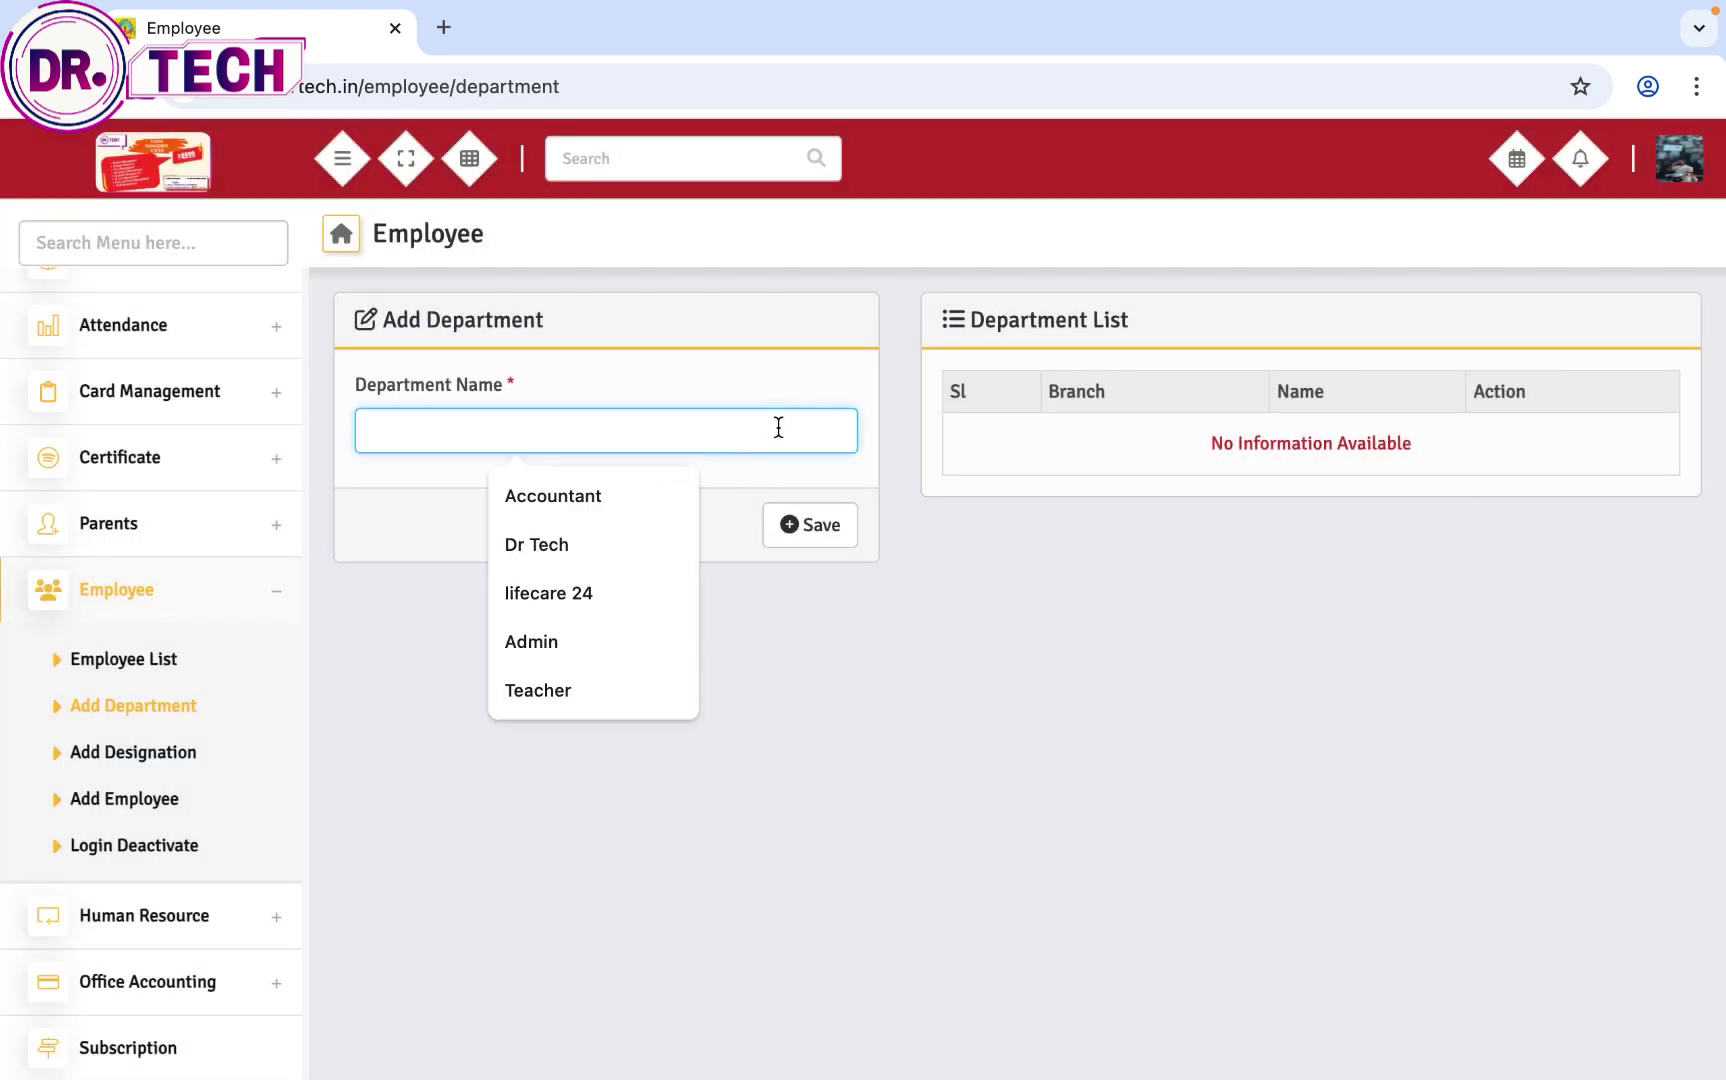
text(Tea)
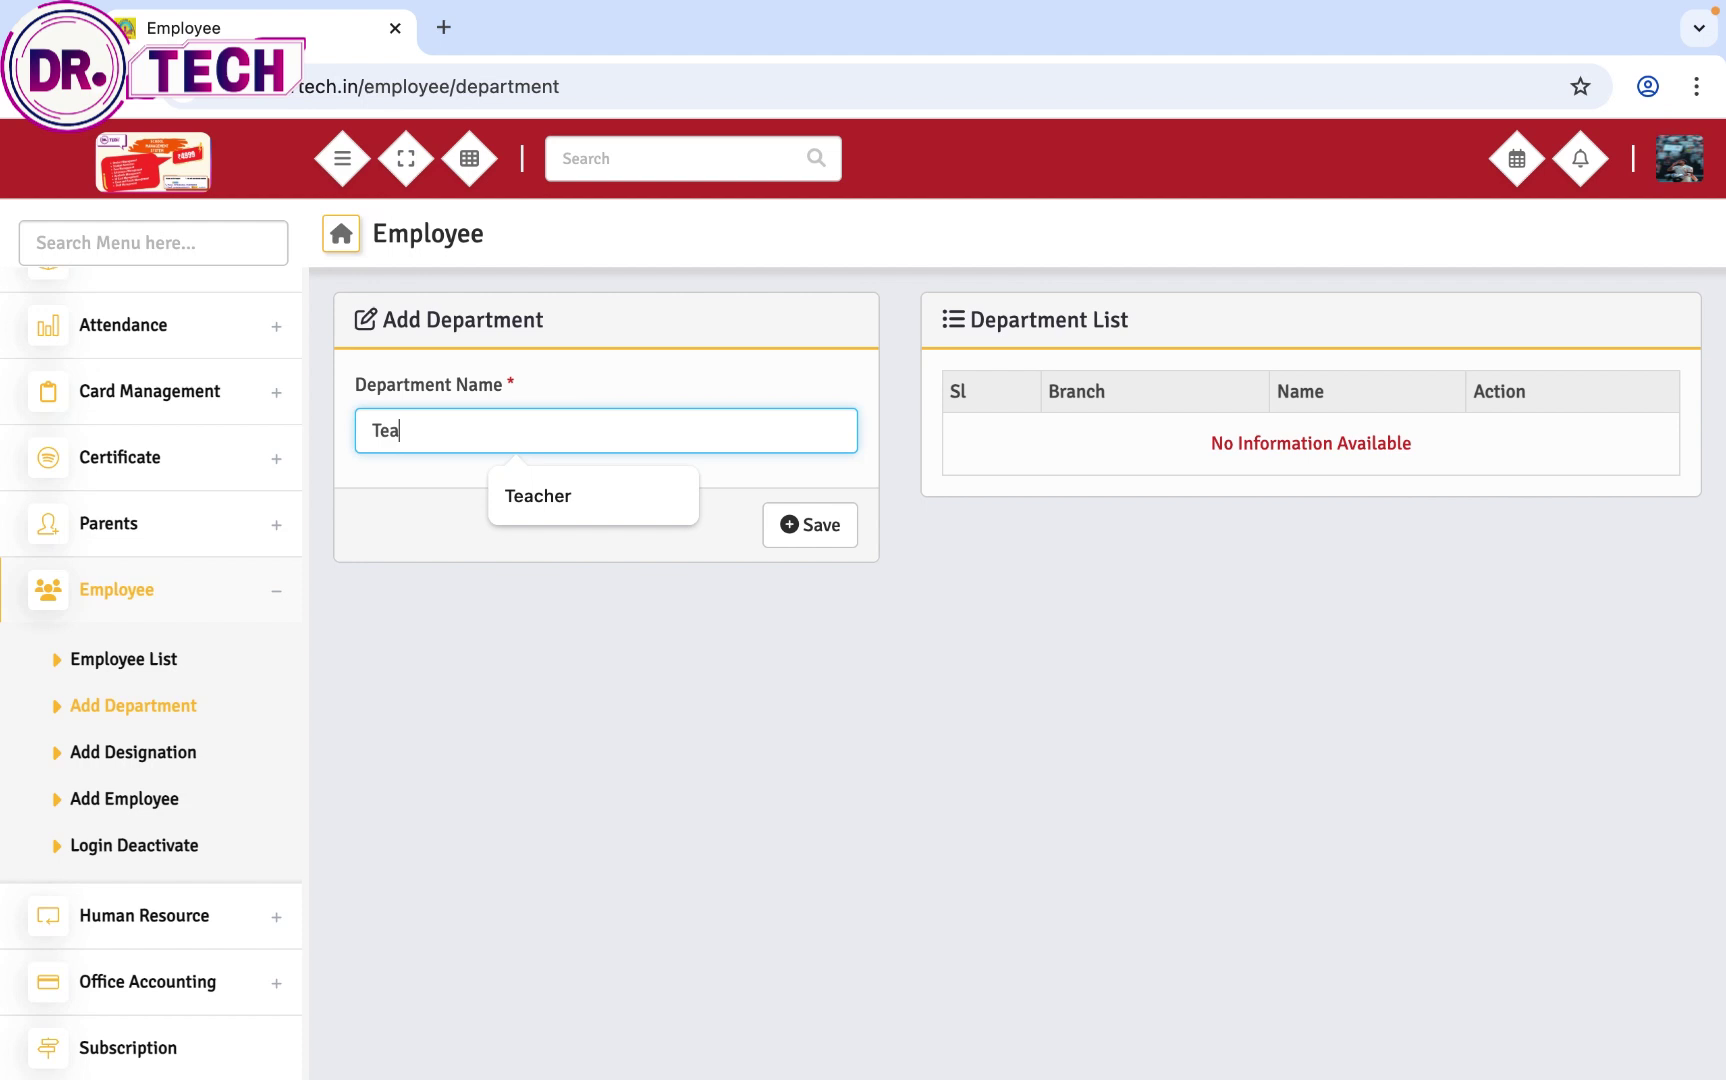
click(800, 528)
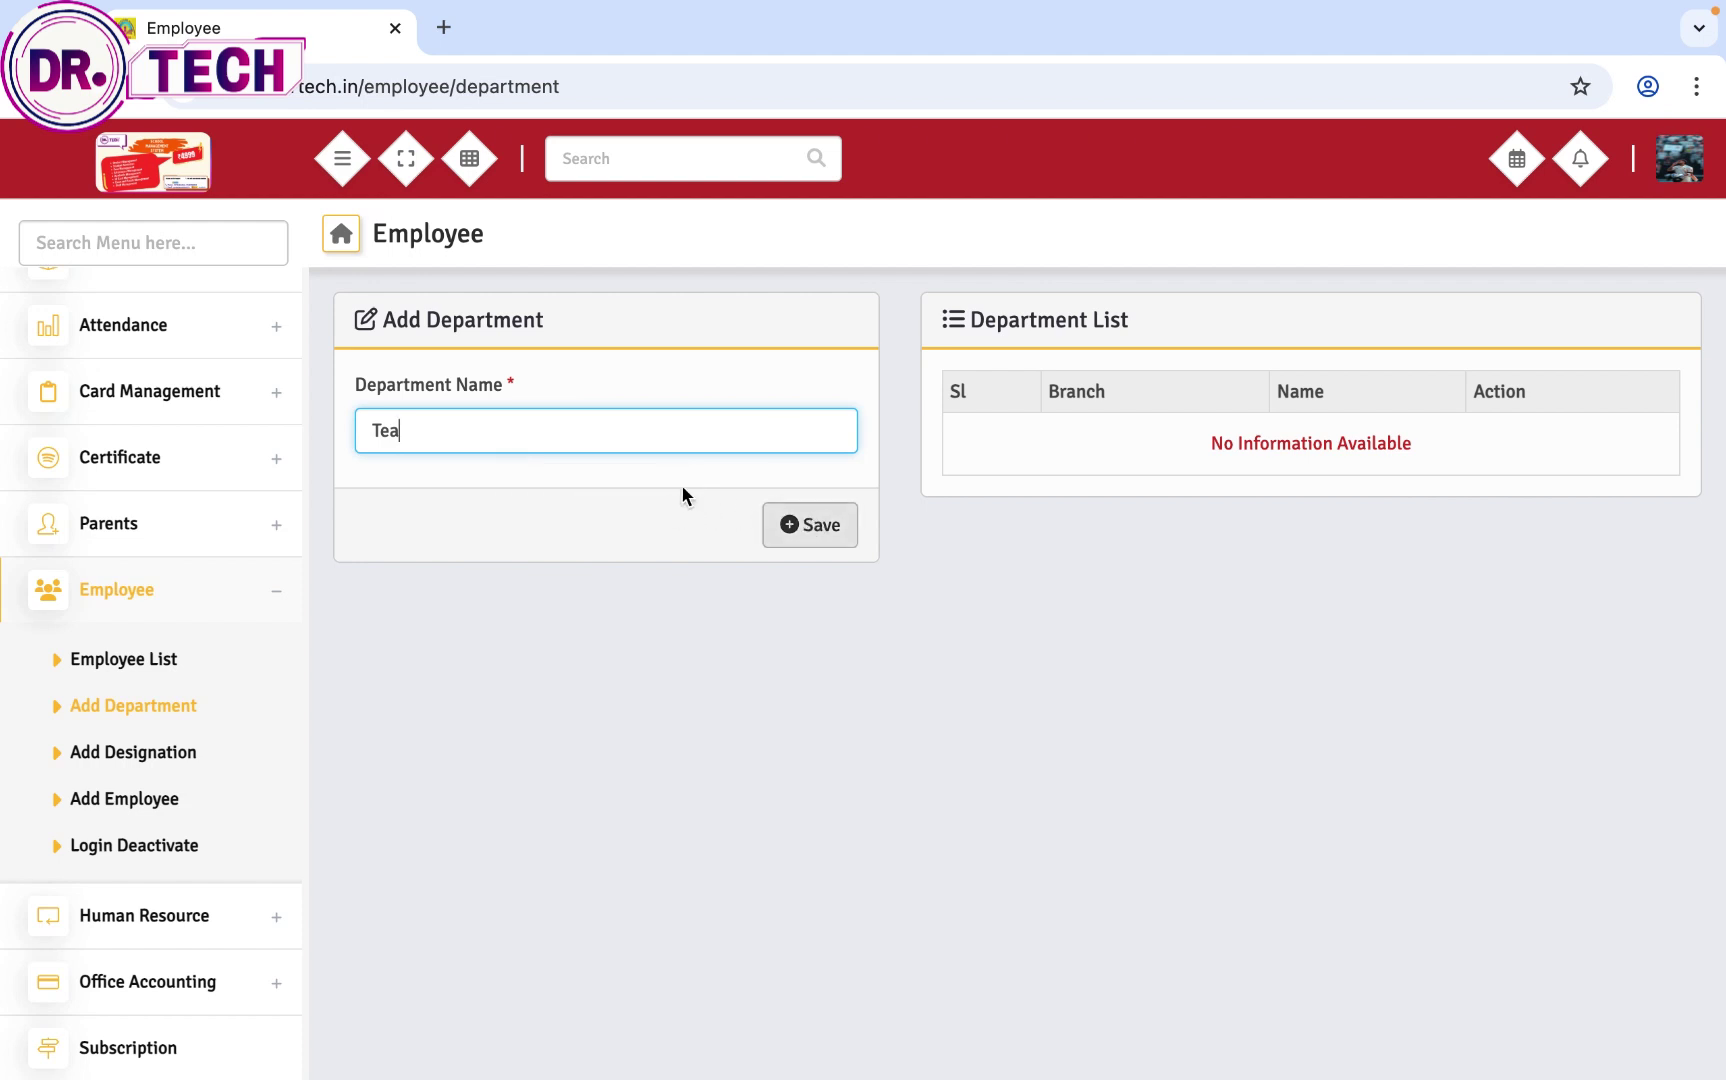
text(cher)
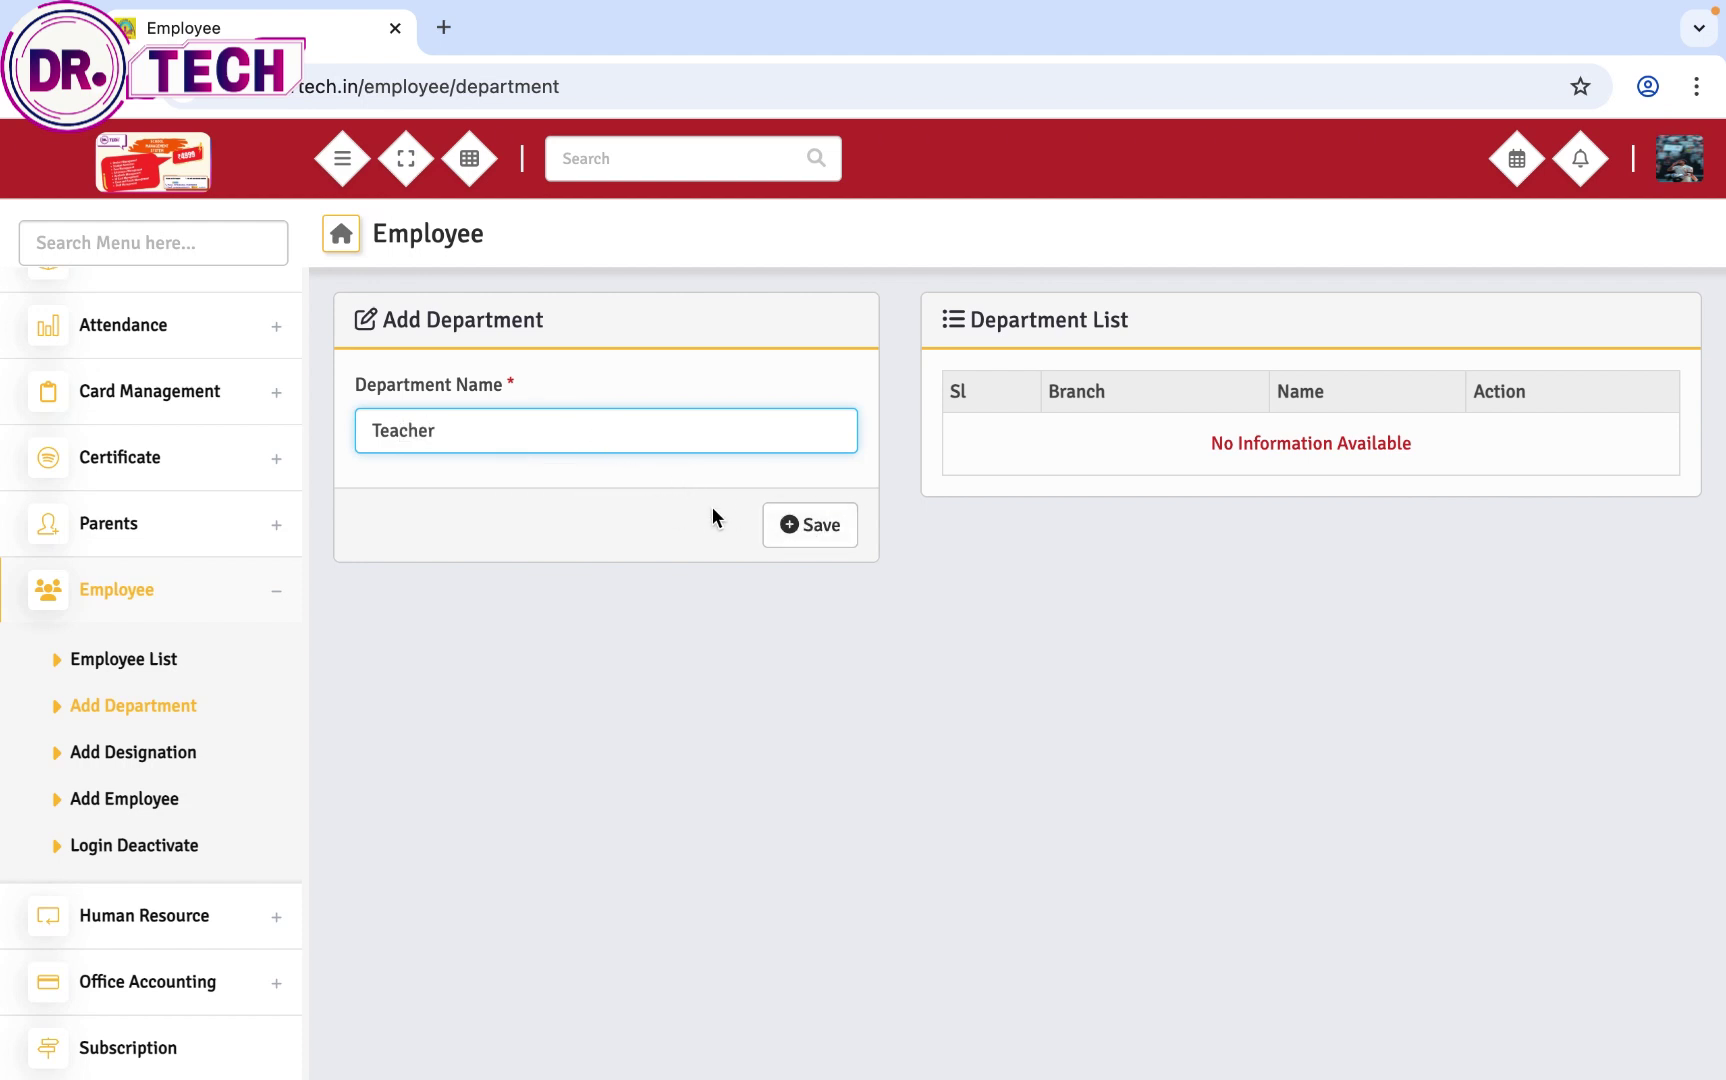
click(809, 528)
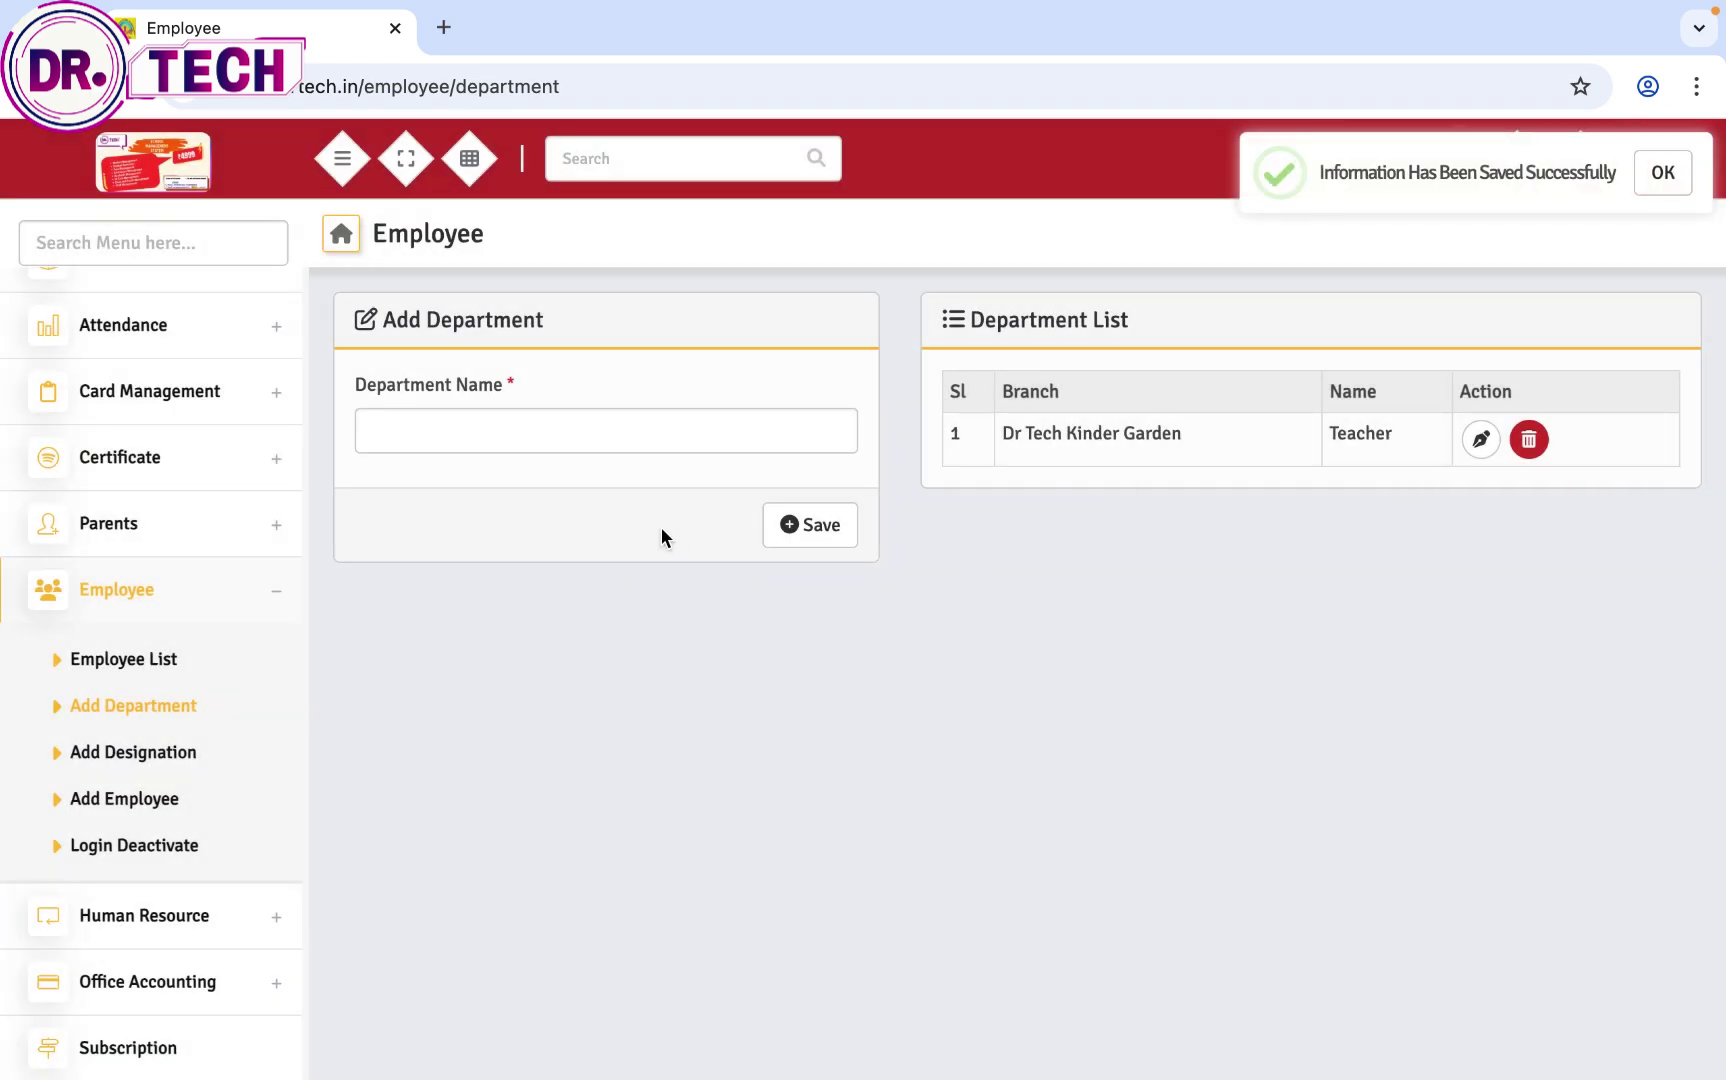
Step: Add a department named Accountant
click(563, 432)
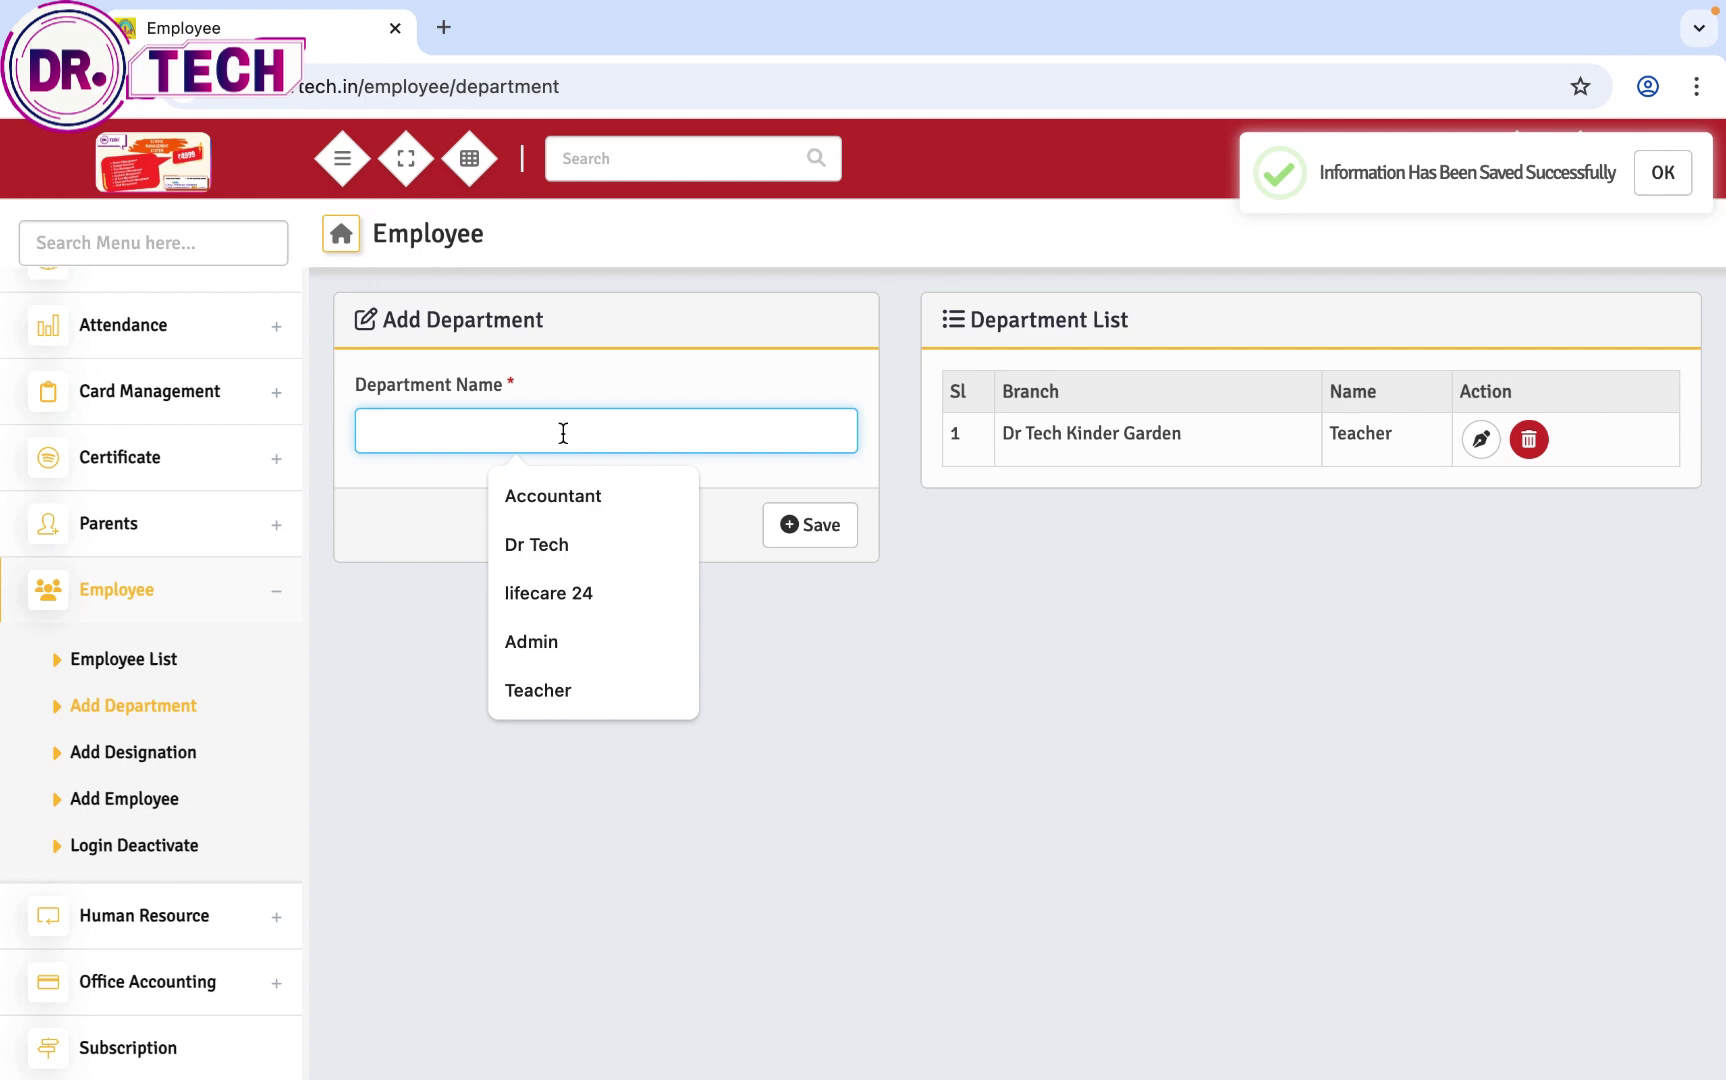
text(Acc)
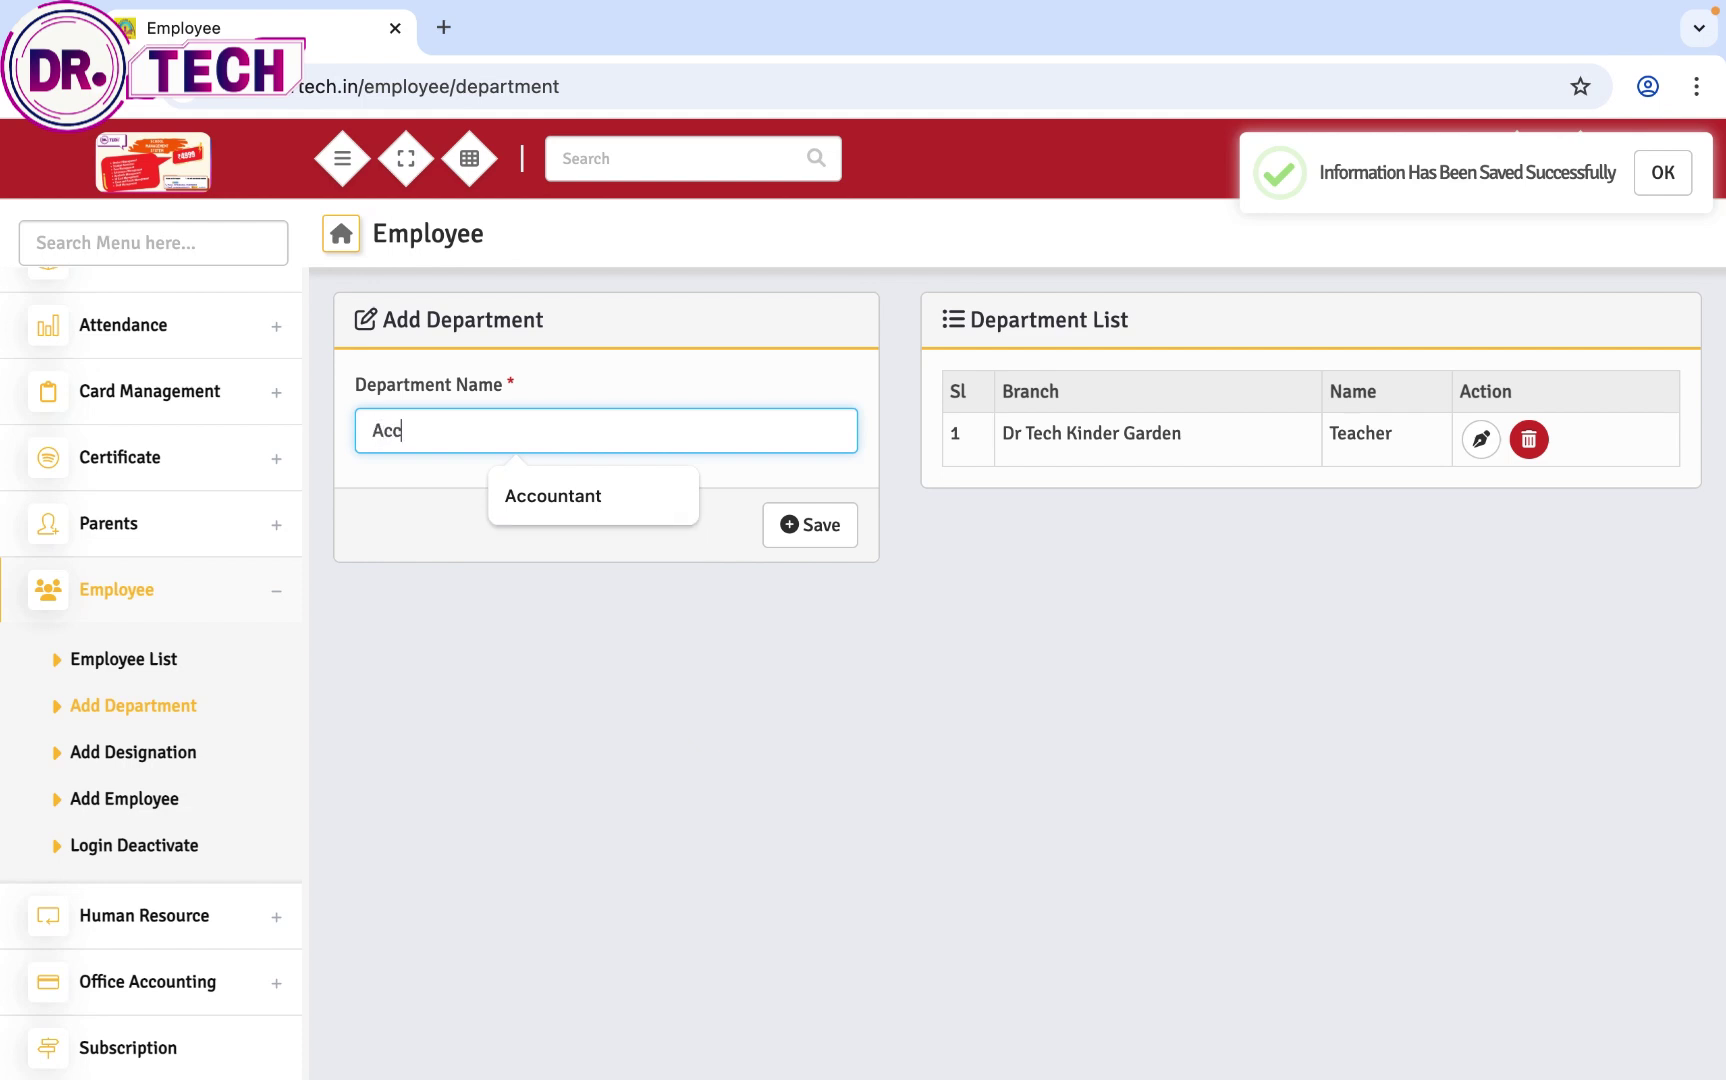
text(ounta)
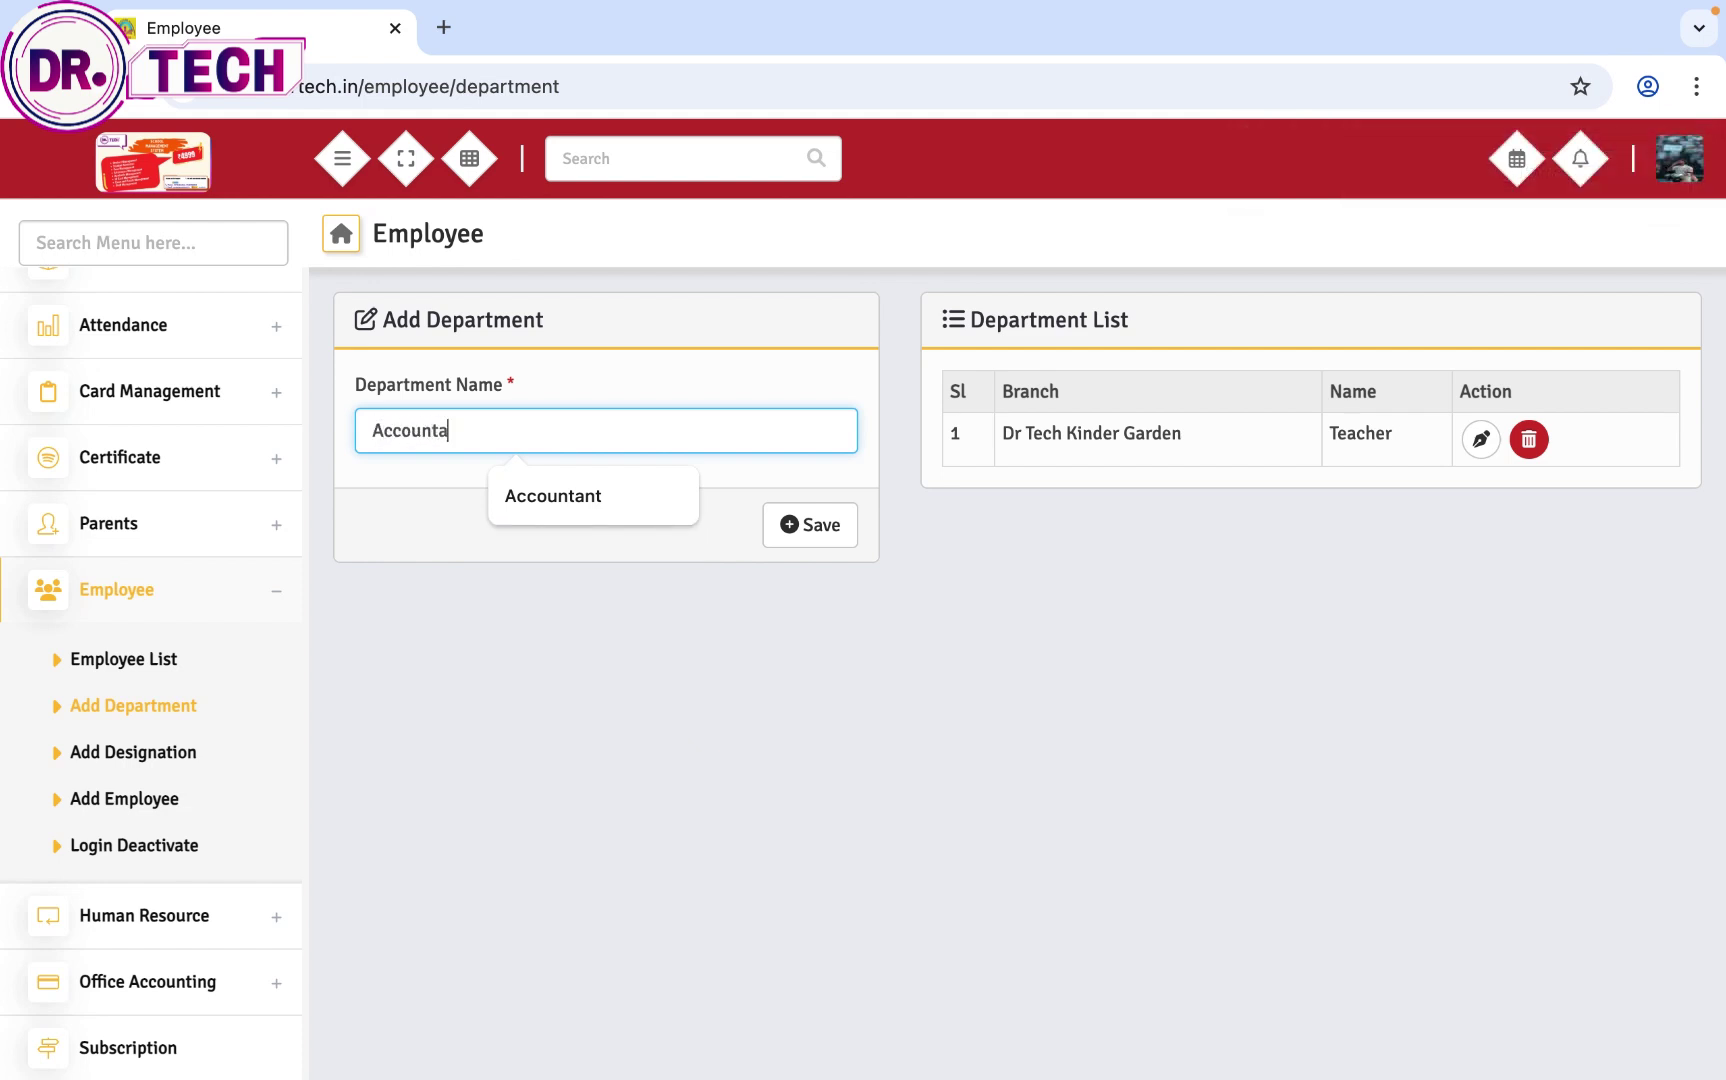
key(Down)
key(Return)
click(785, 545)
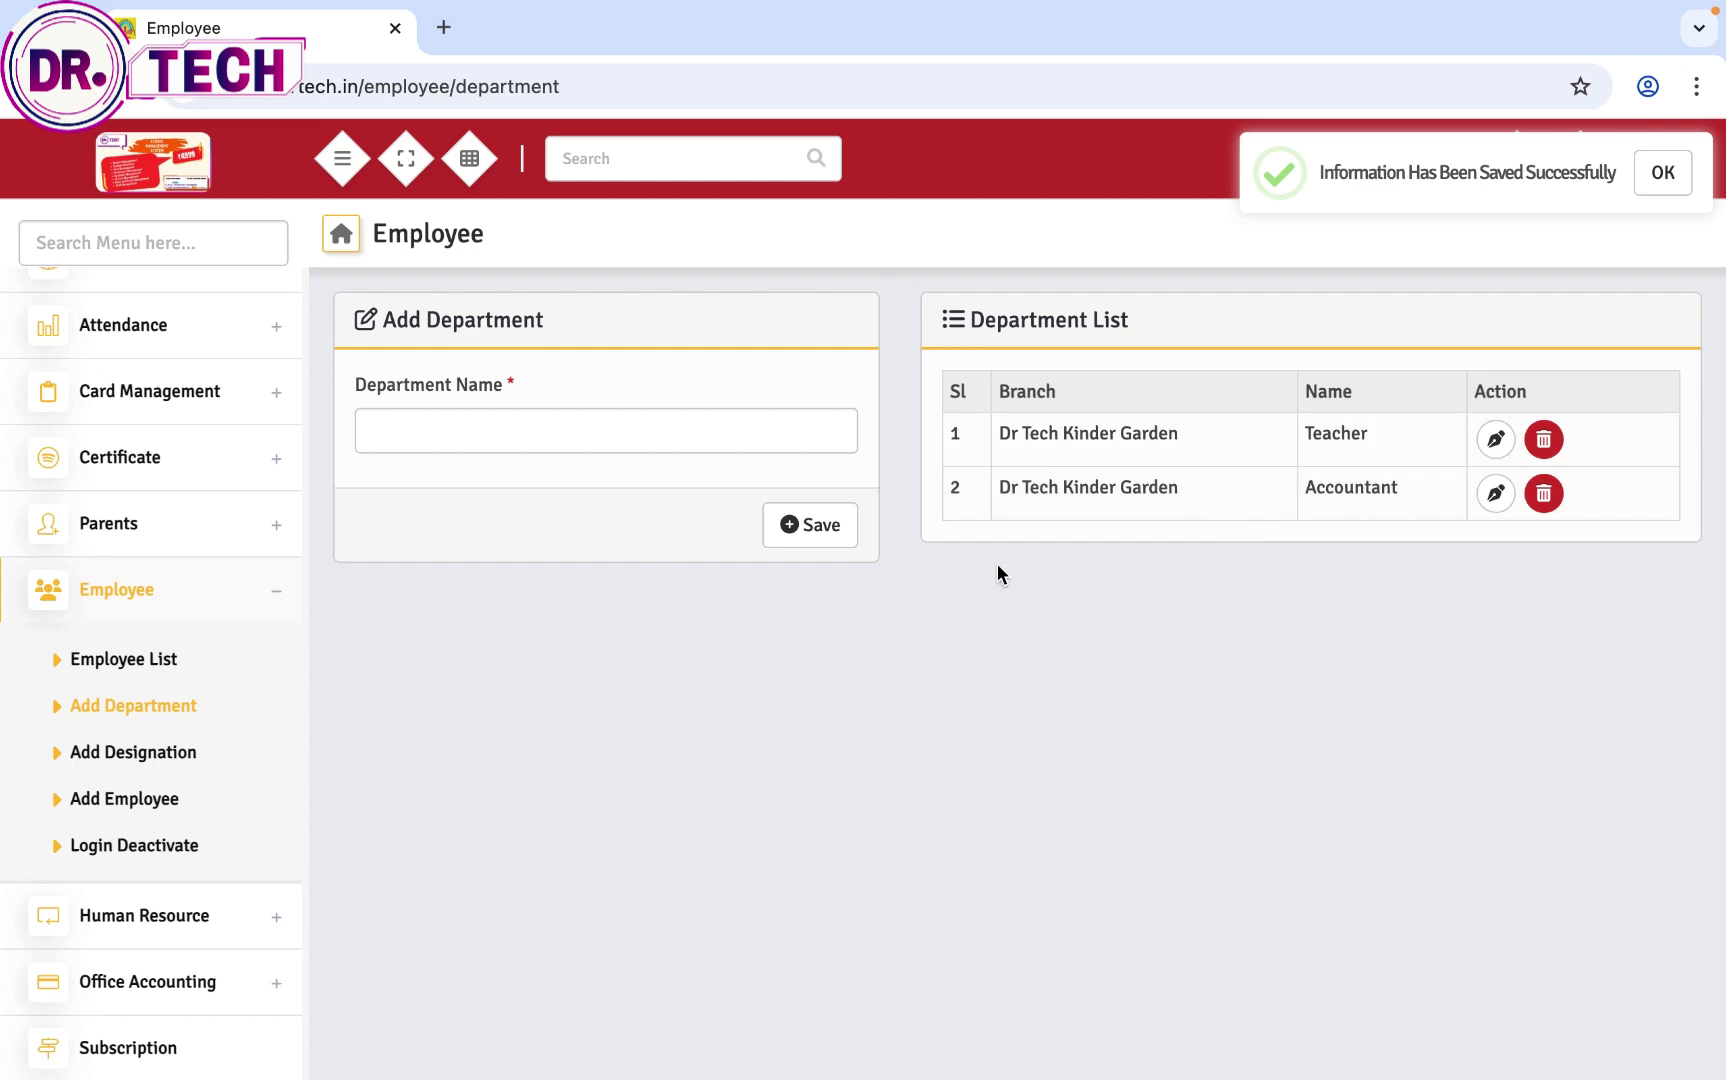
click(146, 752)
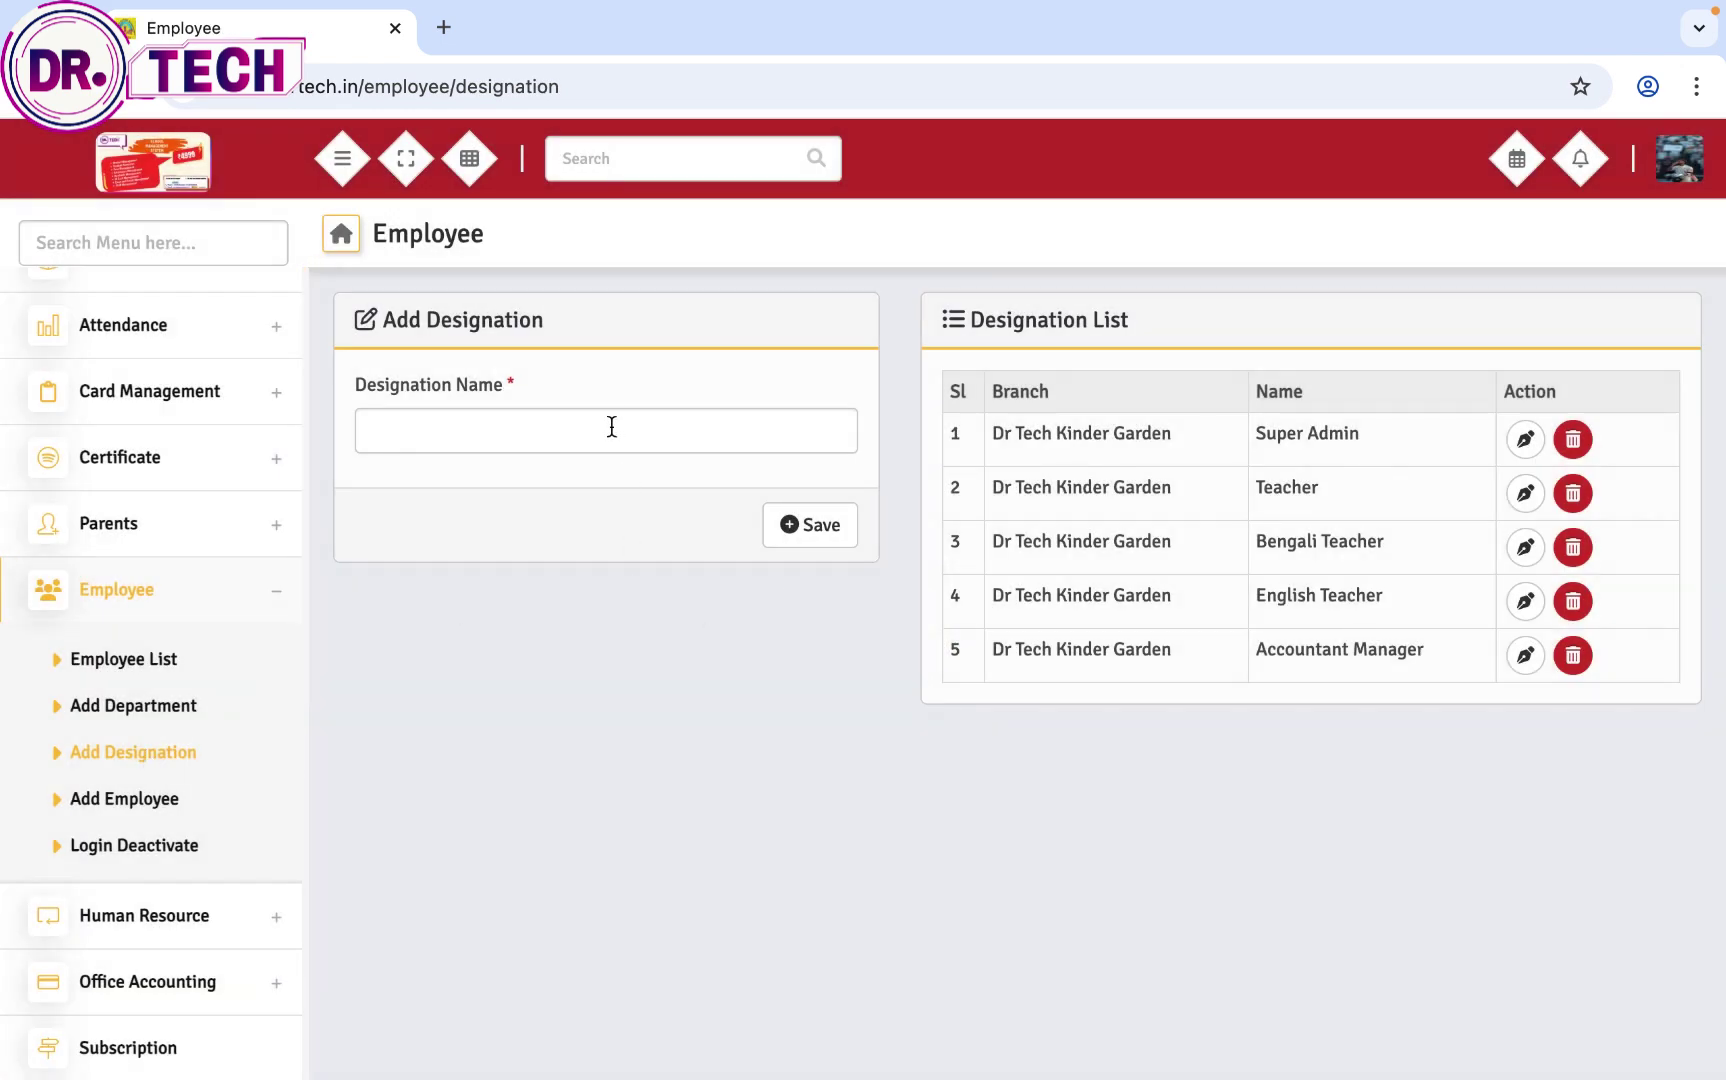
Step: Save Math Teacher and History Teacher as new designations
click(610, 424)
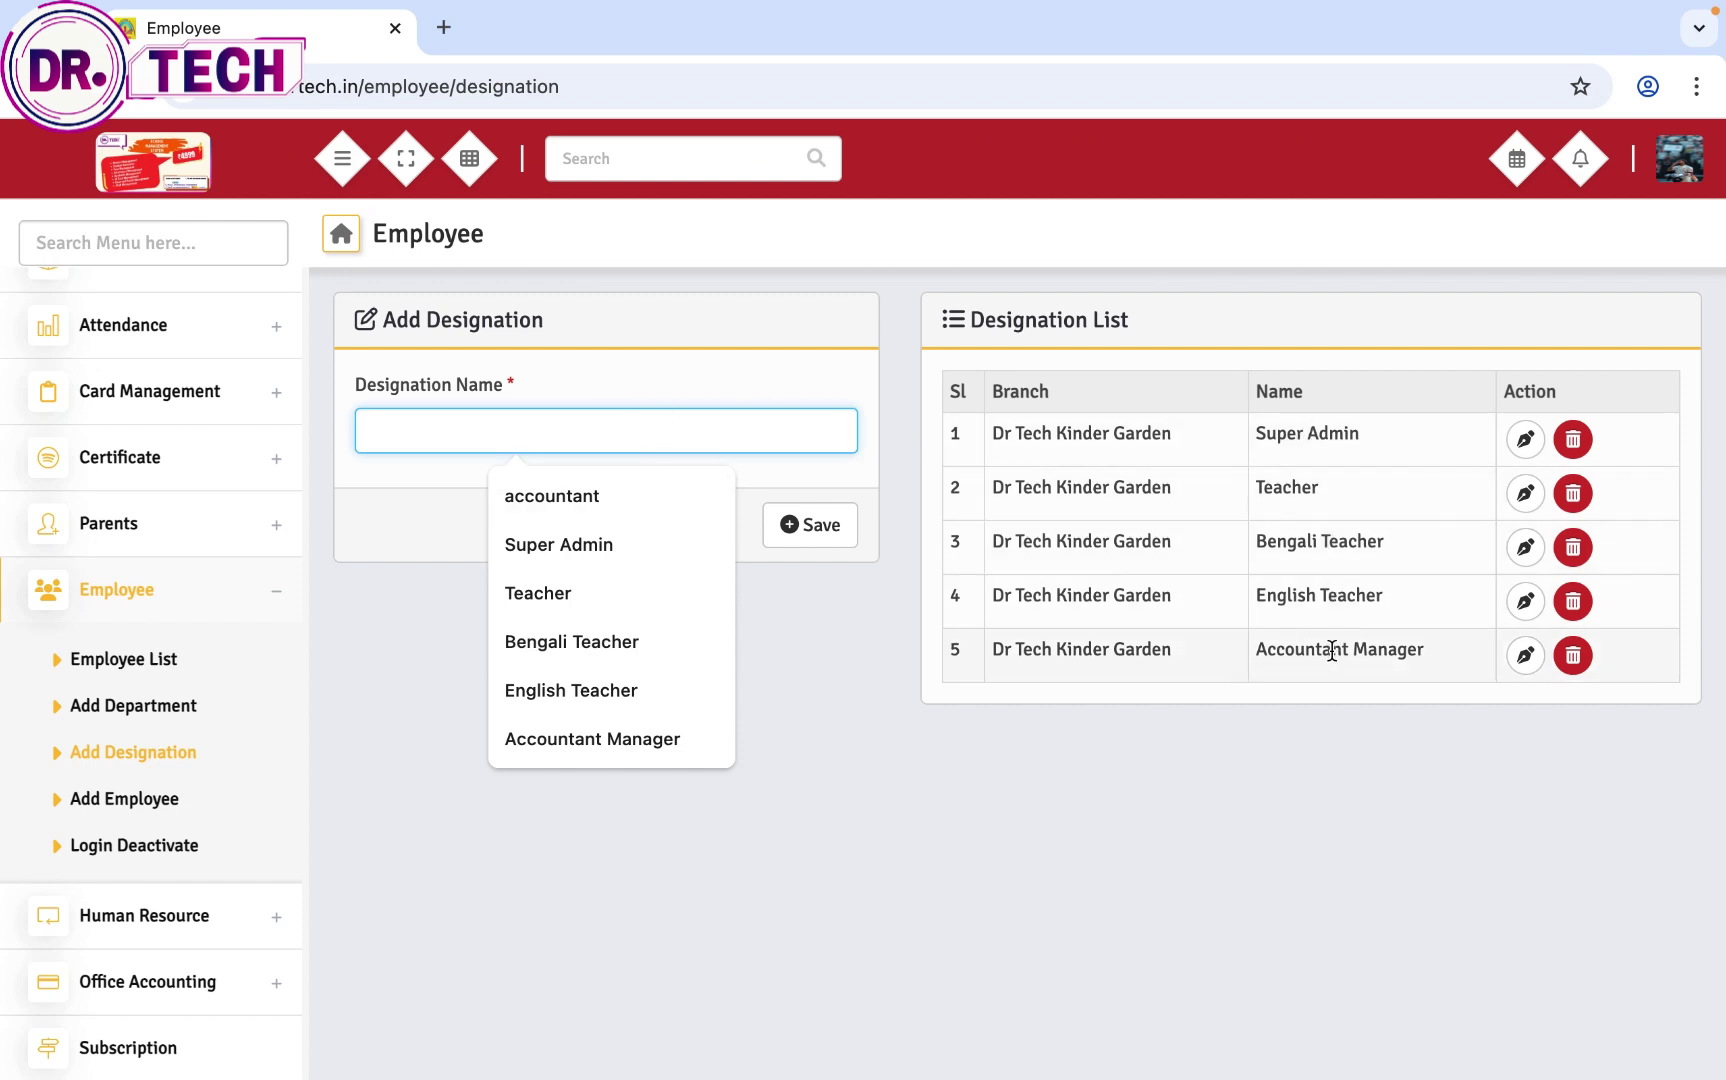
text(M)
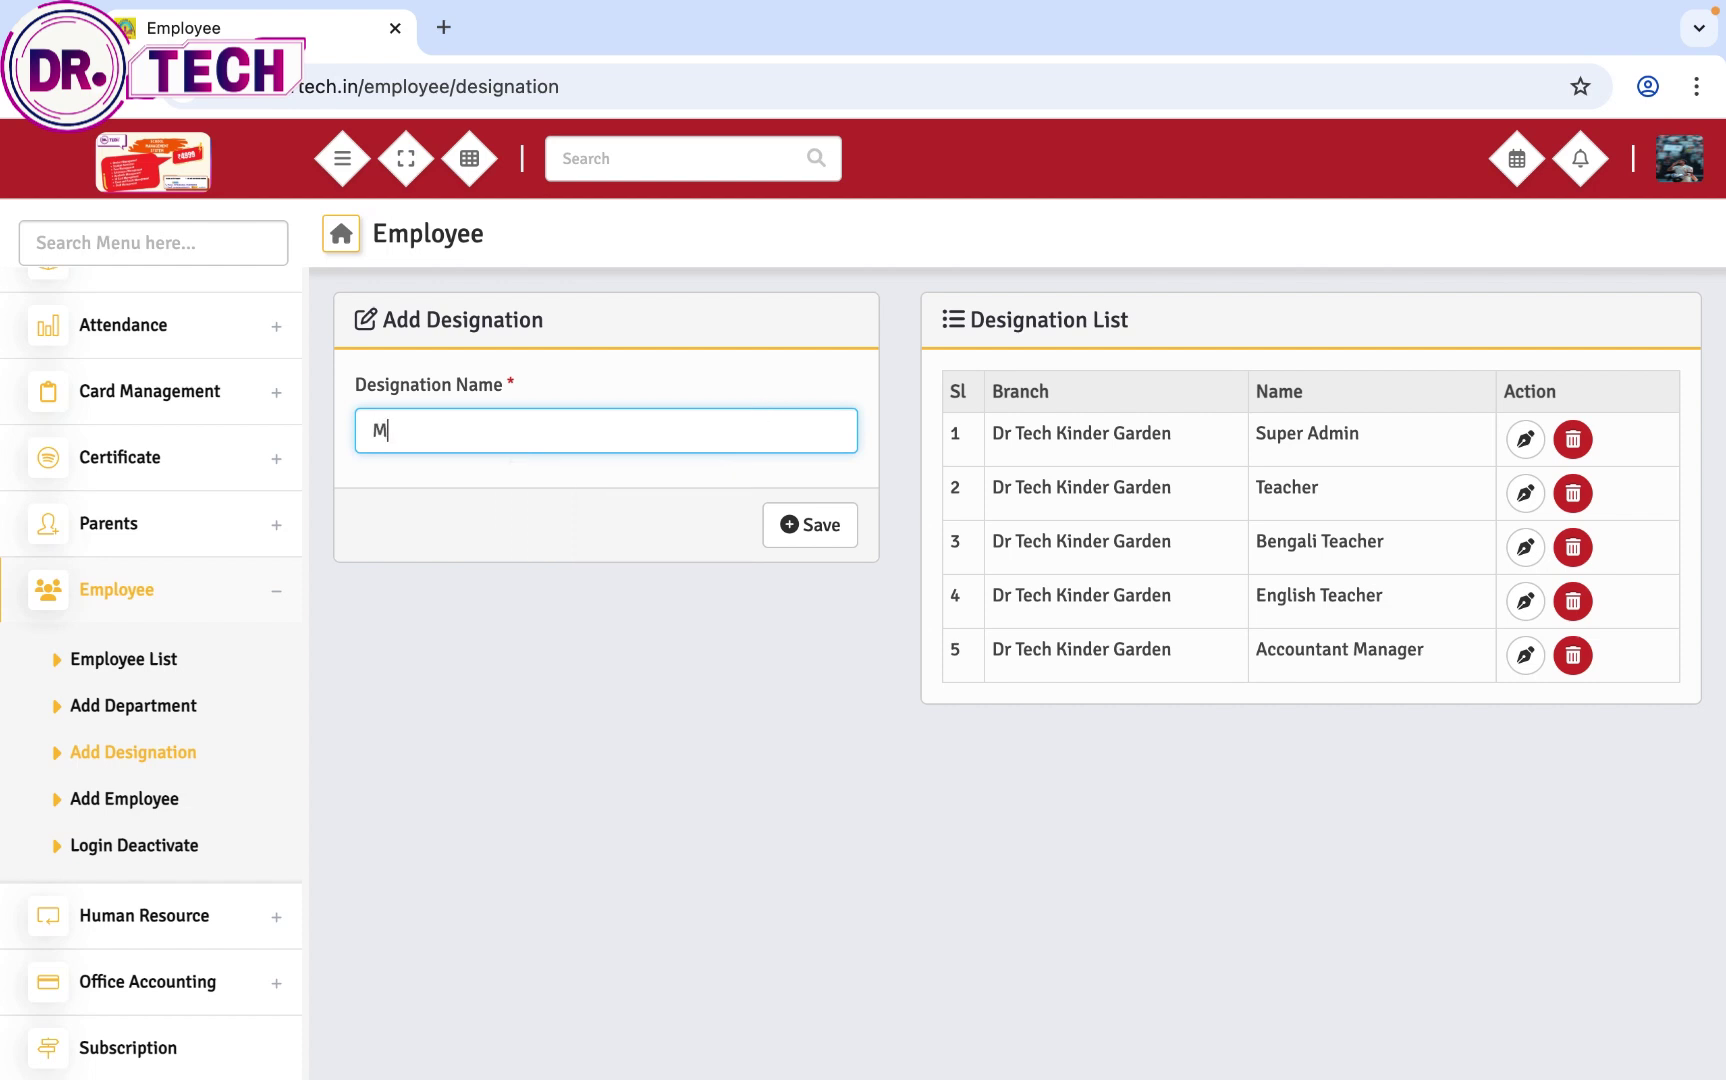
text(ath Teacher)
click(814, 533)
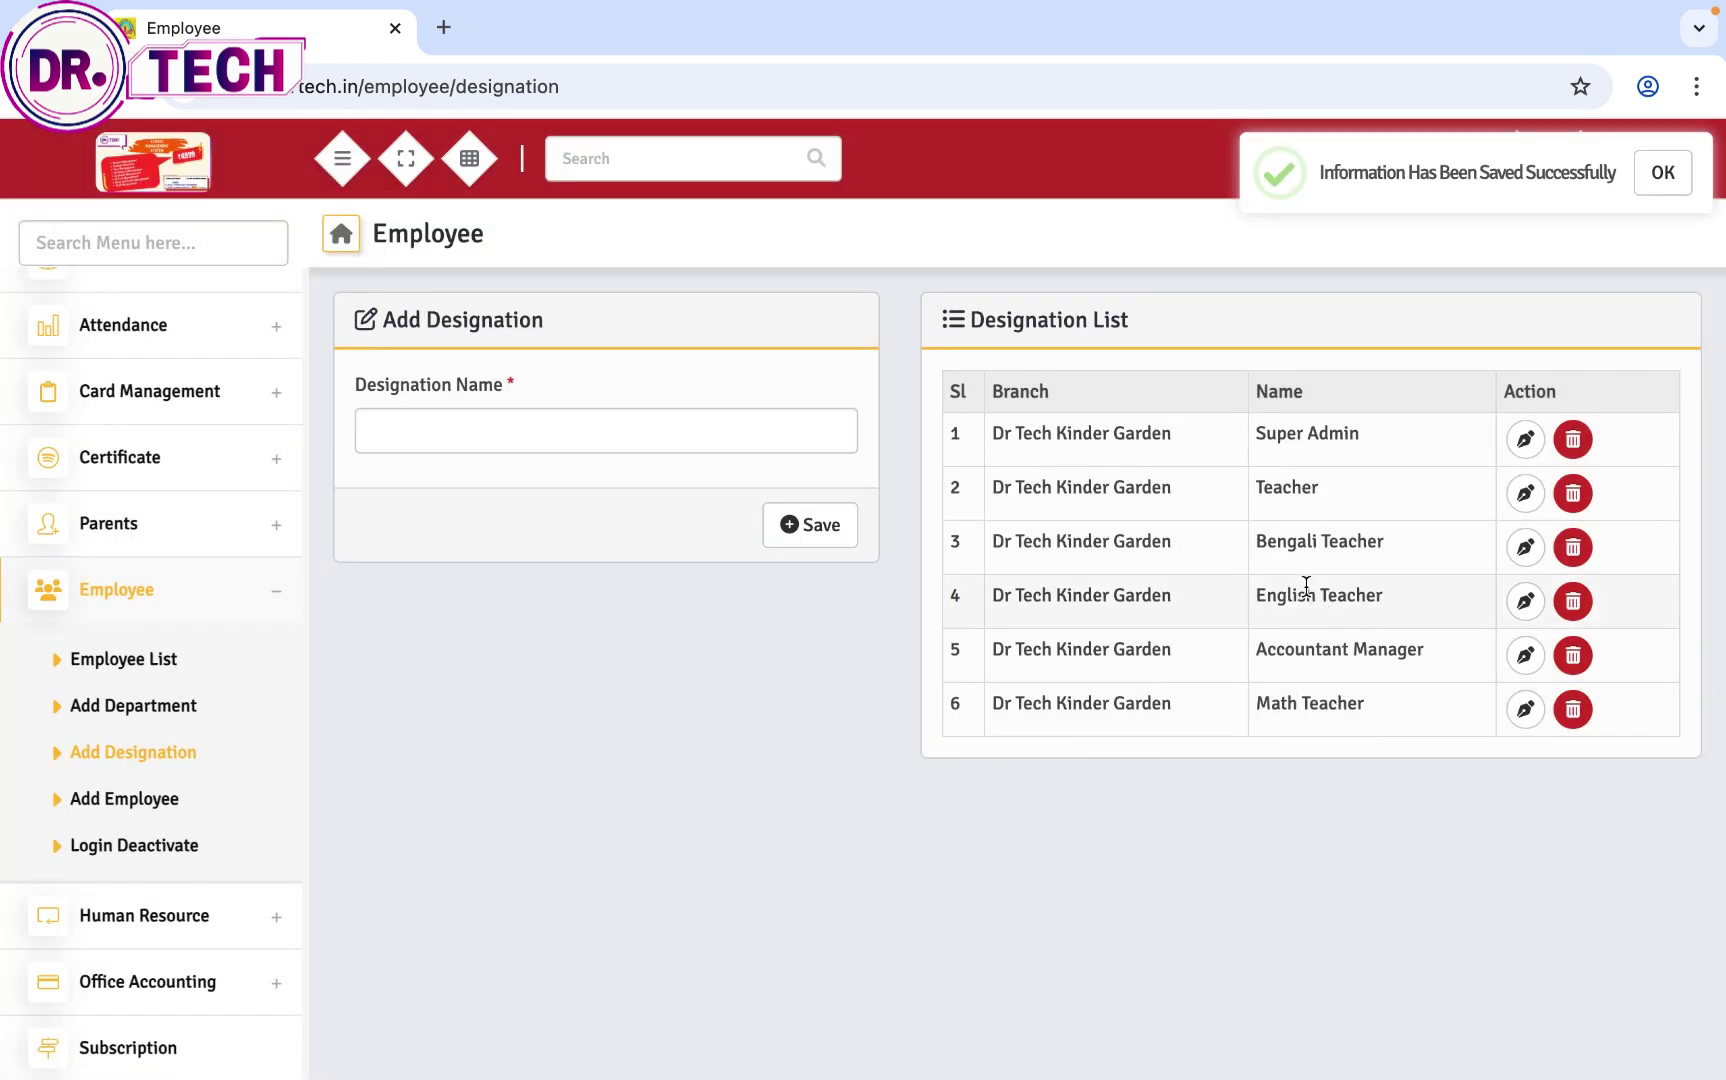
click(520, 430)
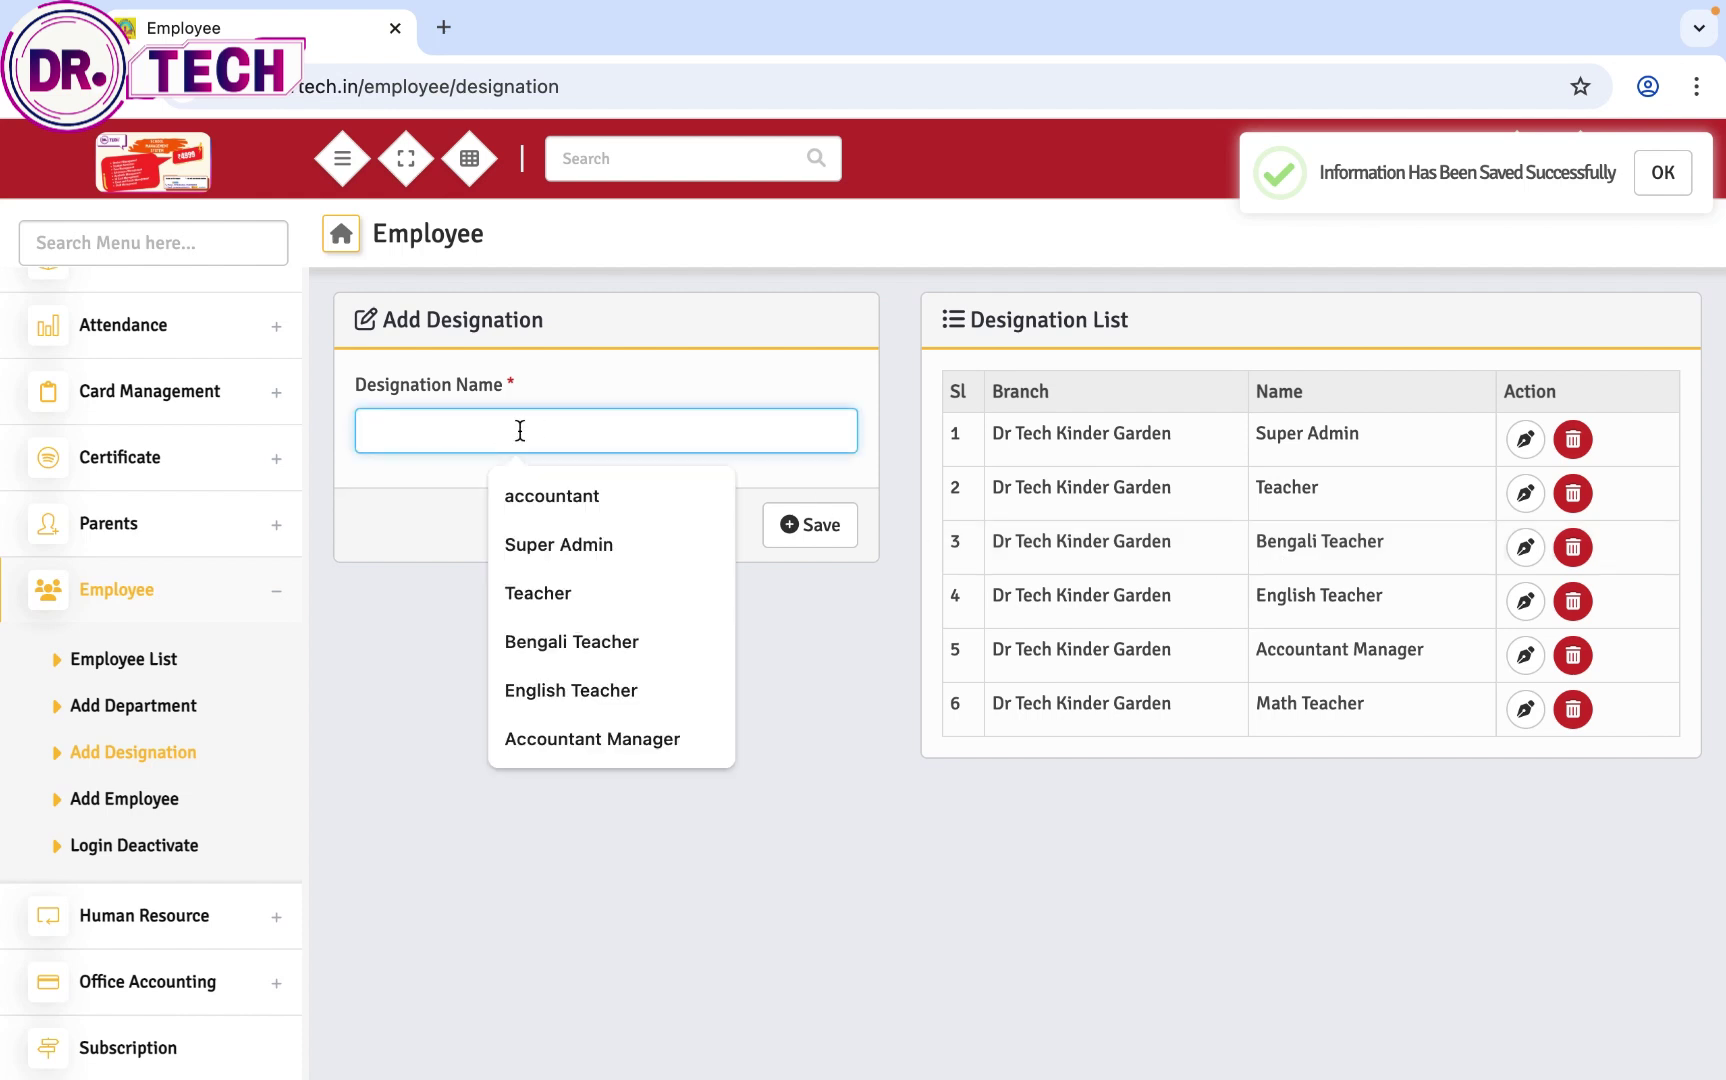
text(History Teacher)
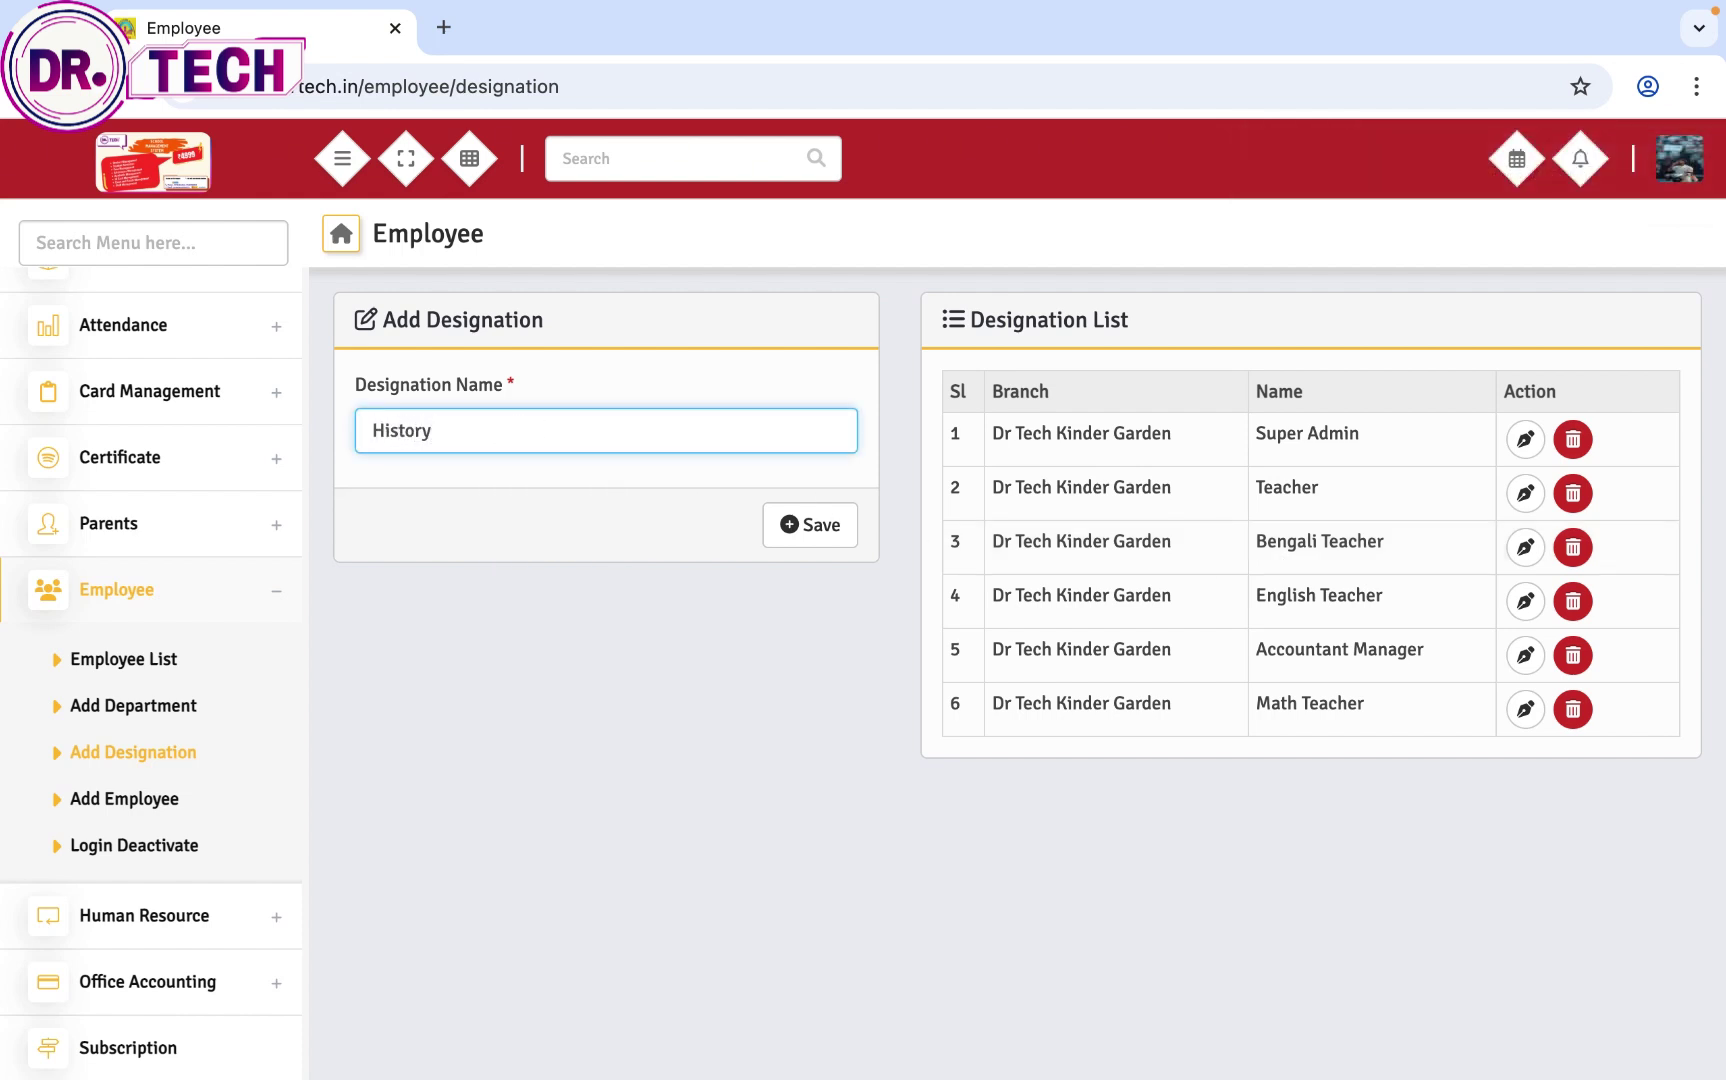
click(795, 535)
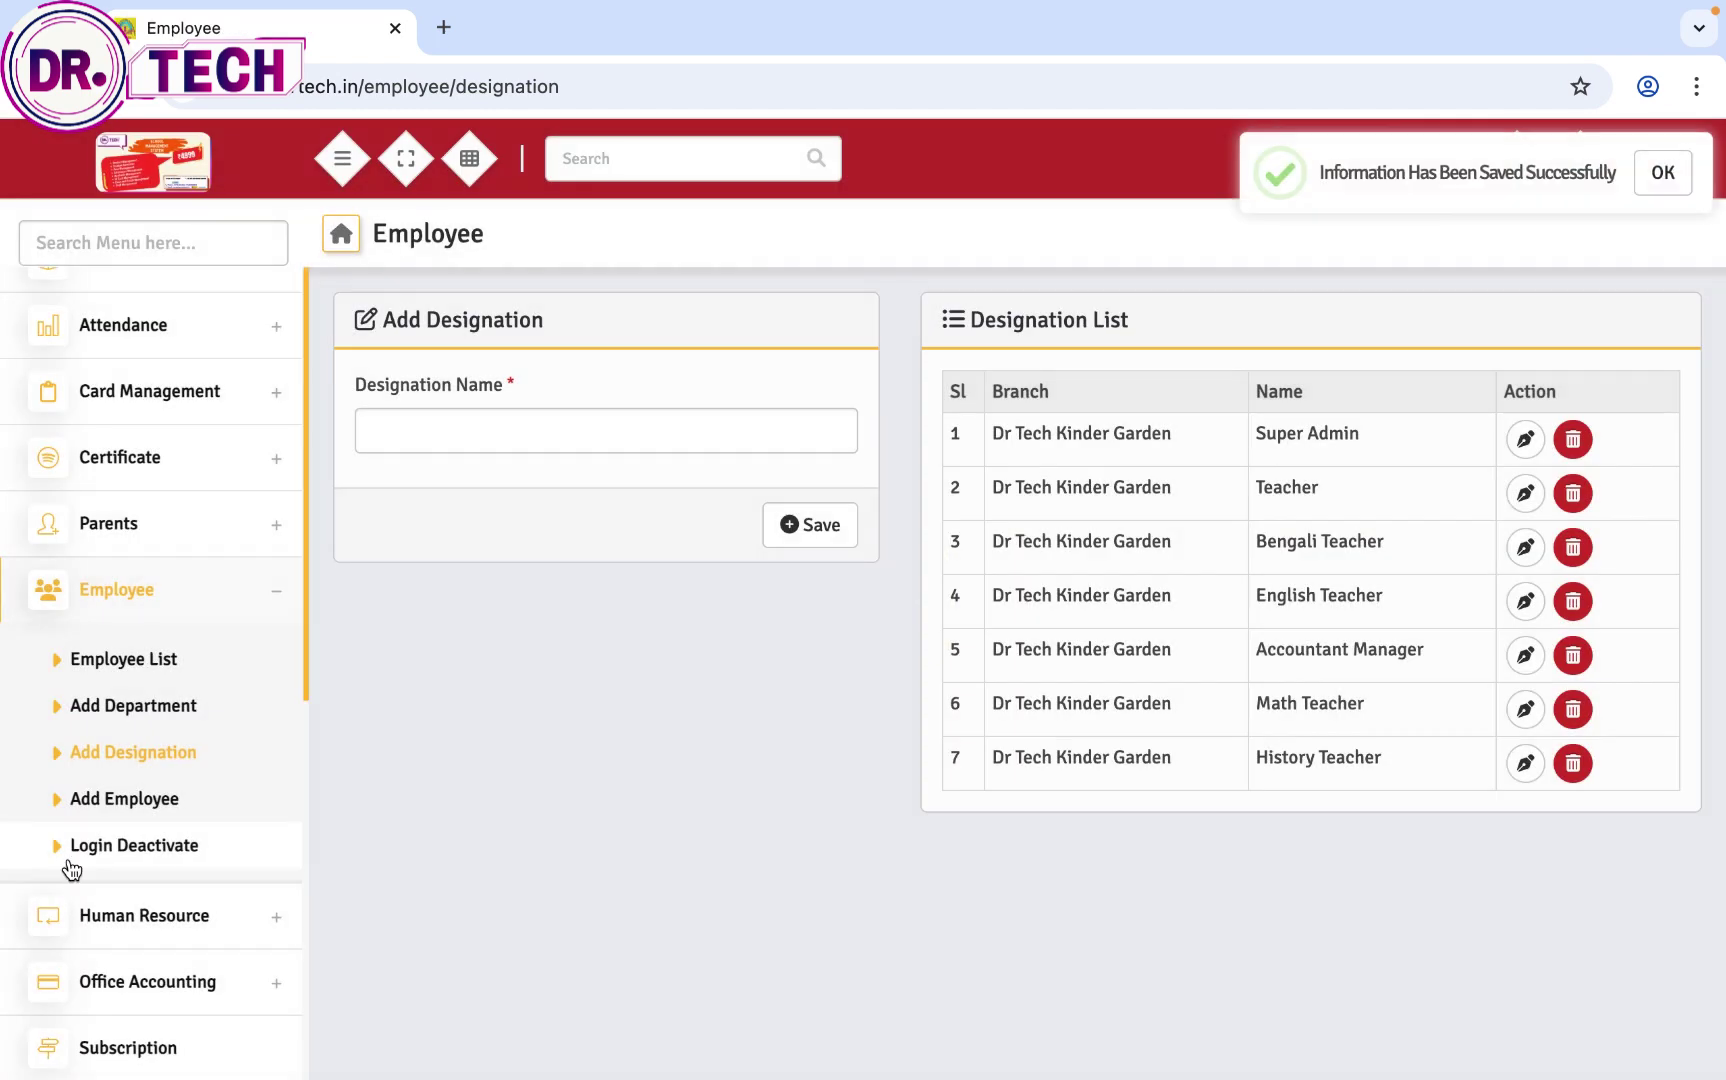
Step: Start a new employee record with the role set to Teacher
click(113, 799)
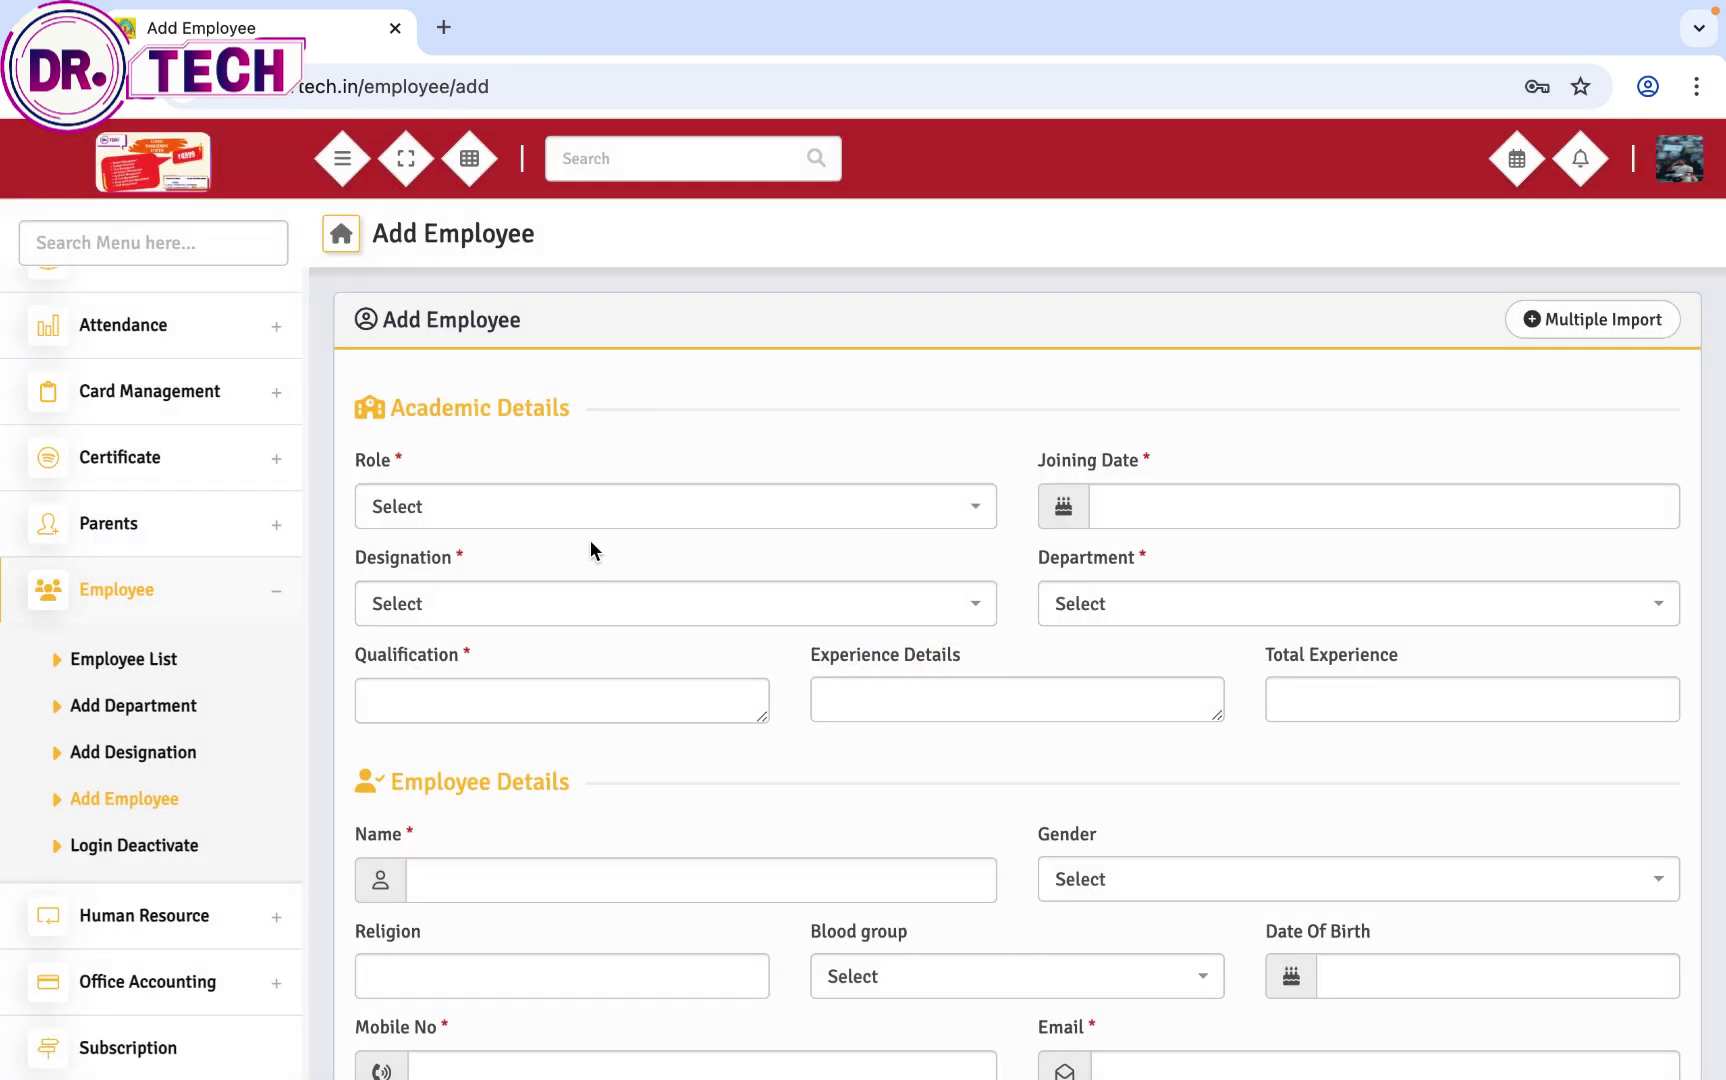
click(585, 515)
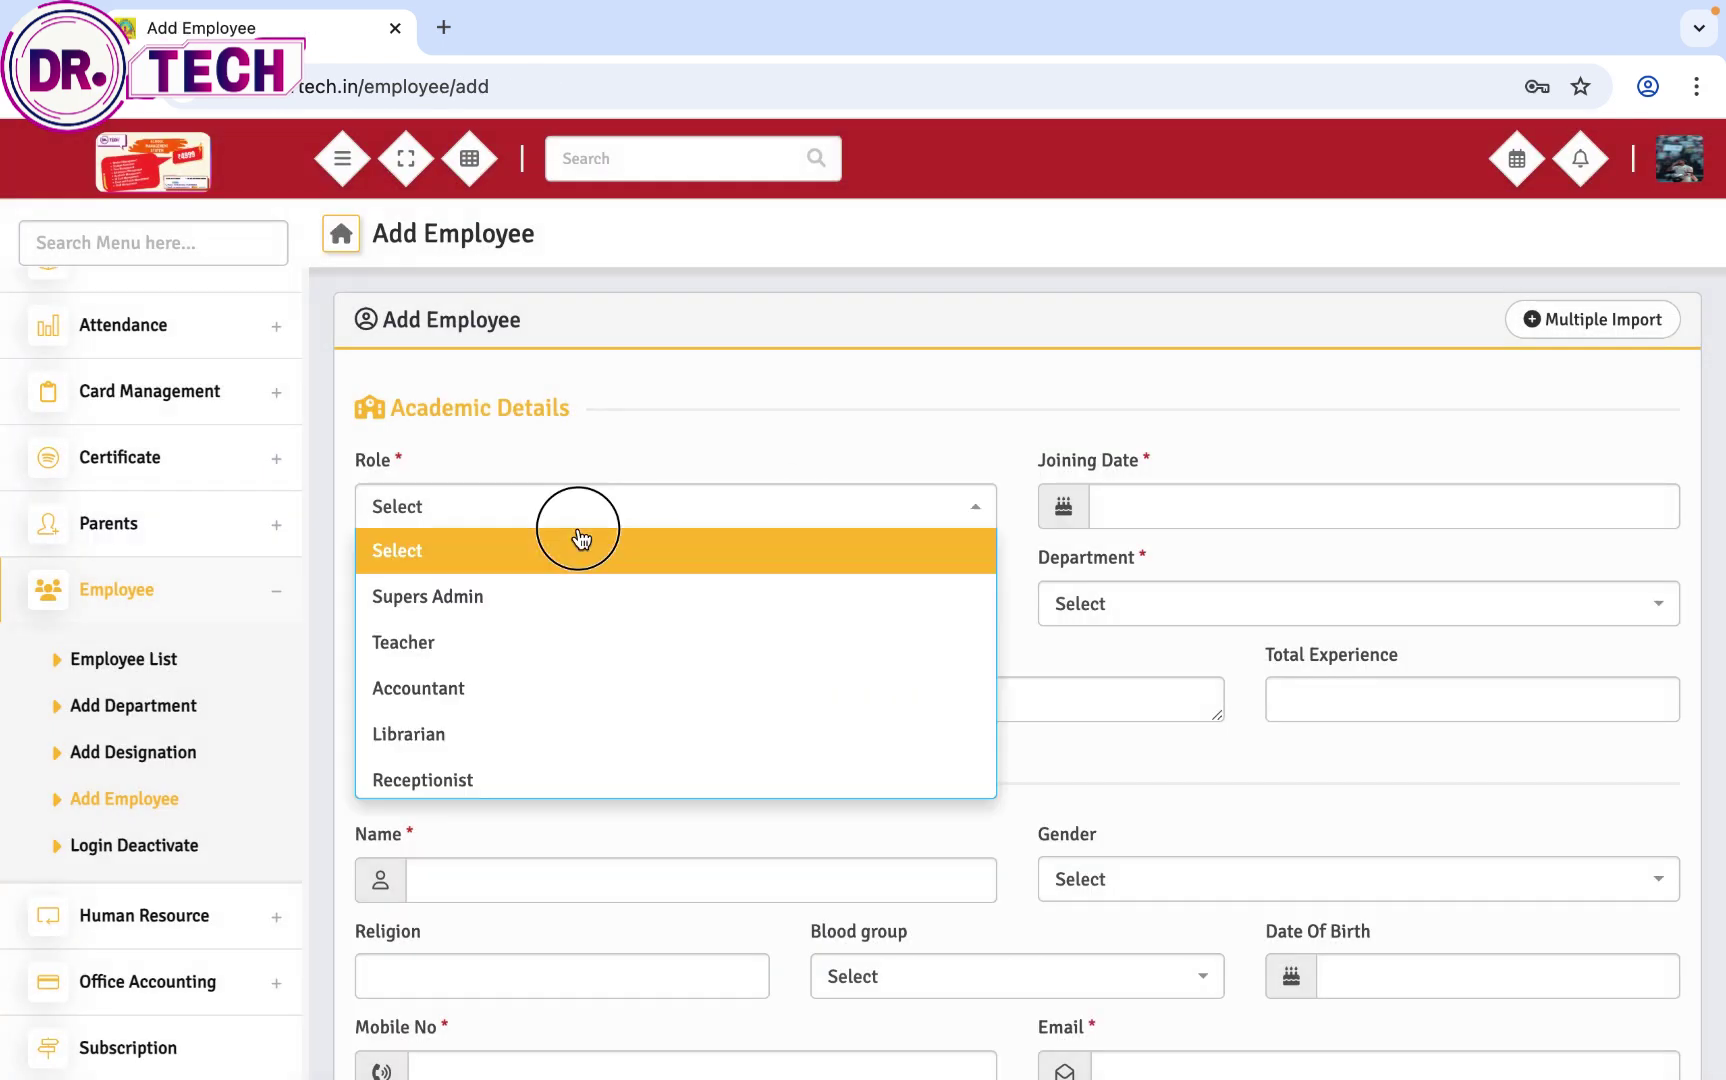
click(559, 565)
click(570, 516)
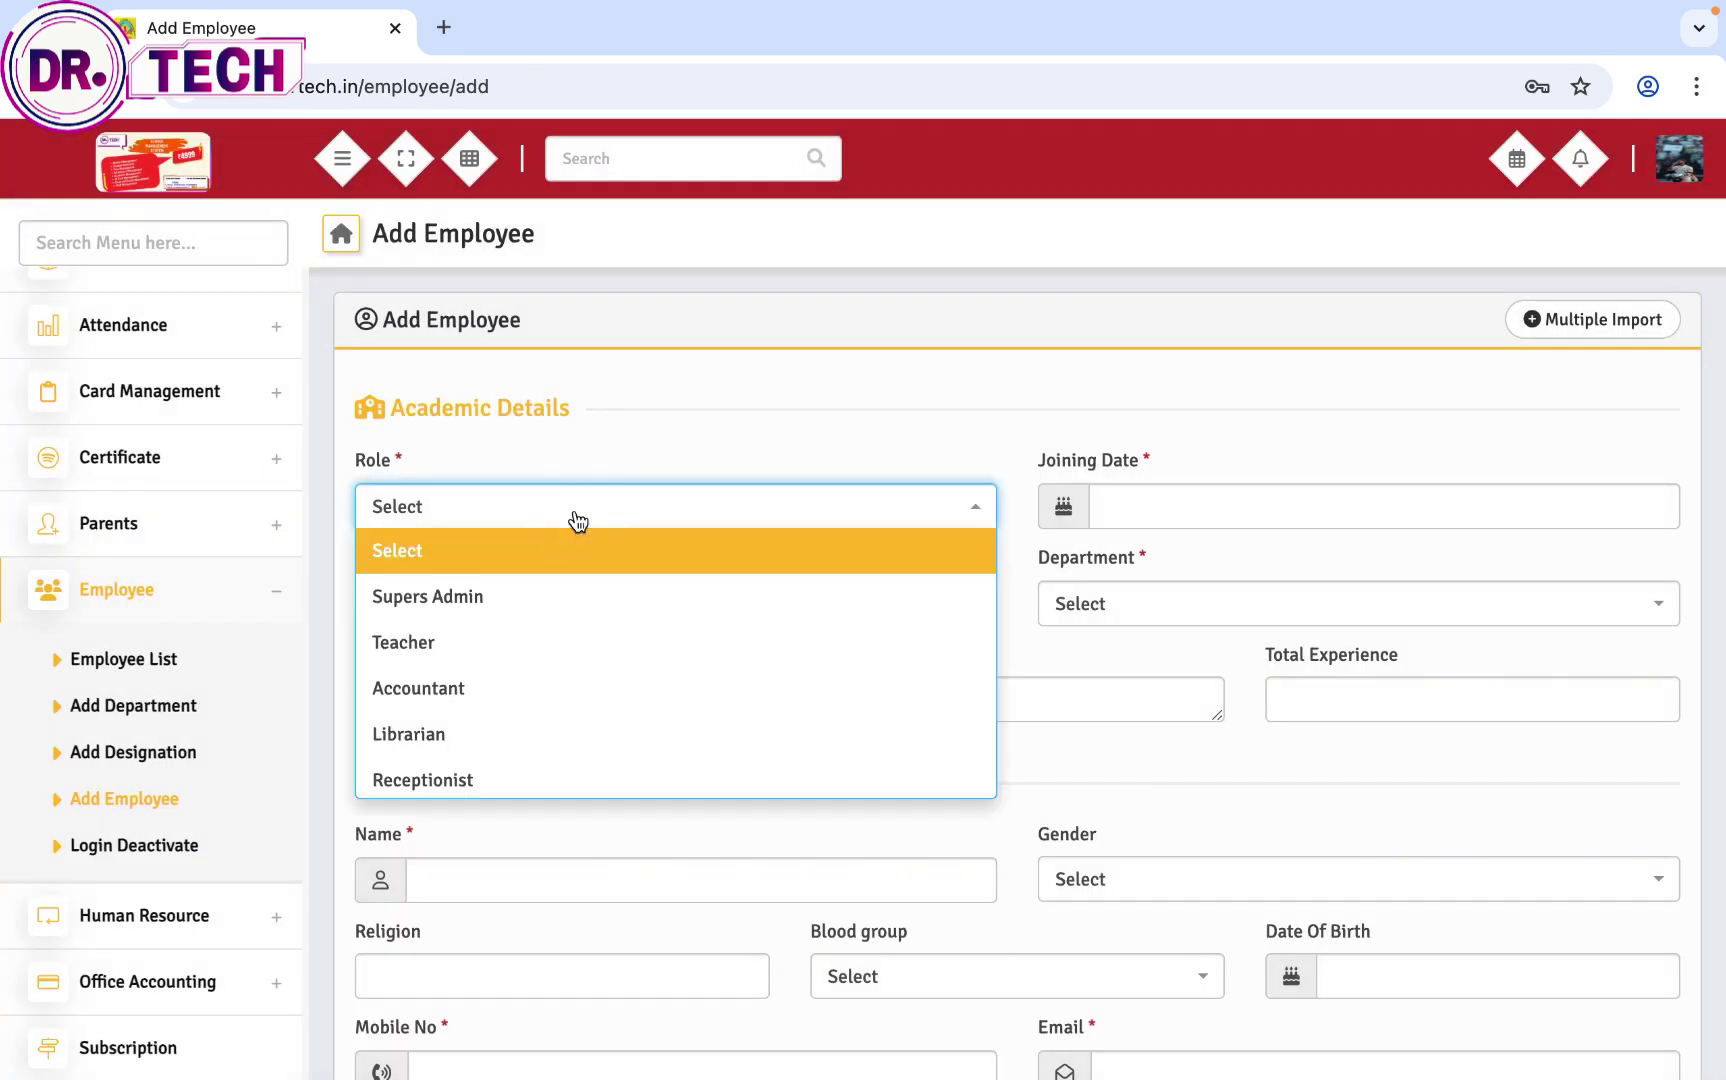
click(544, 648)
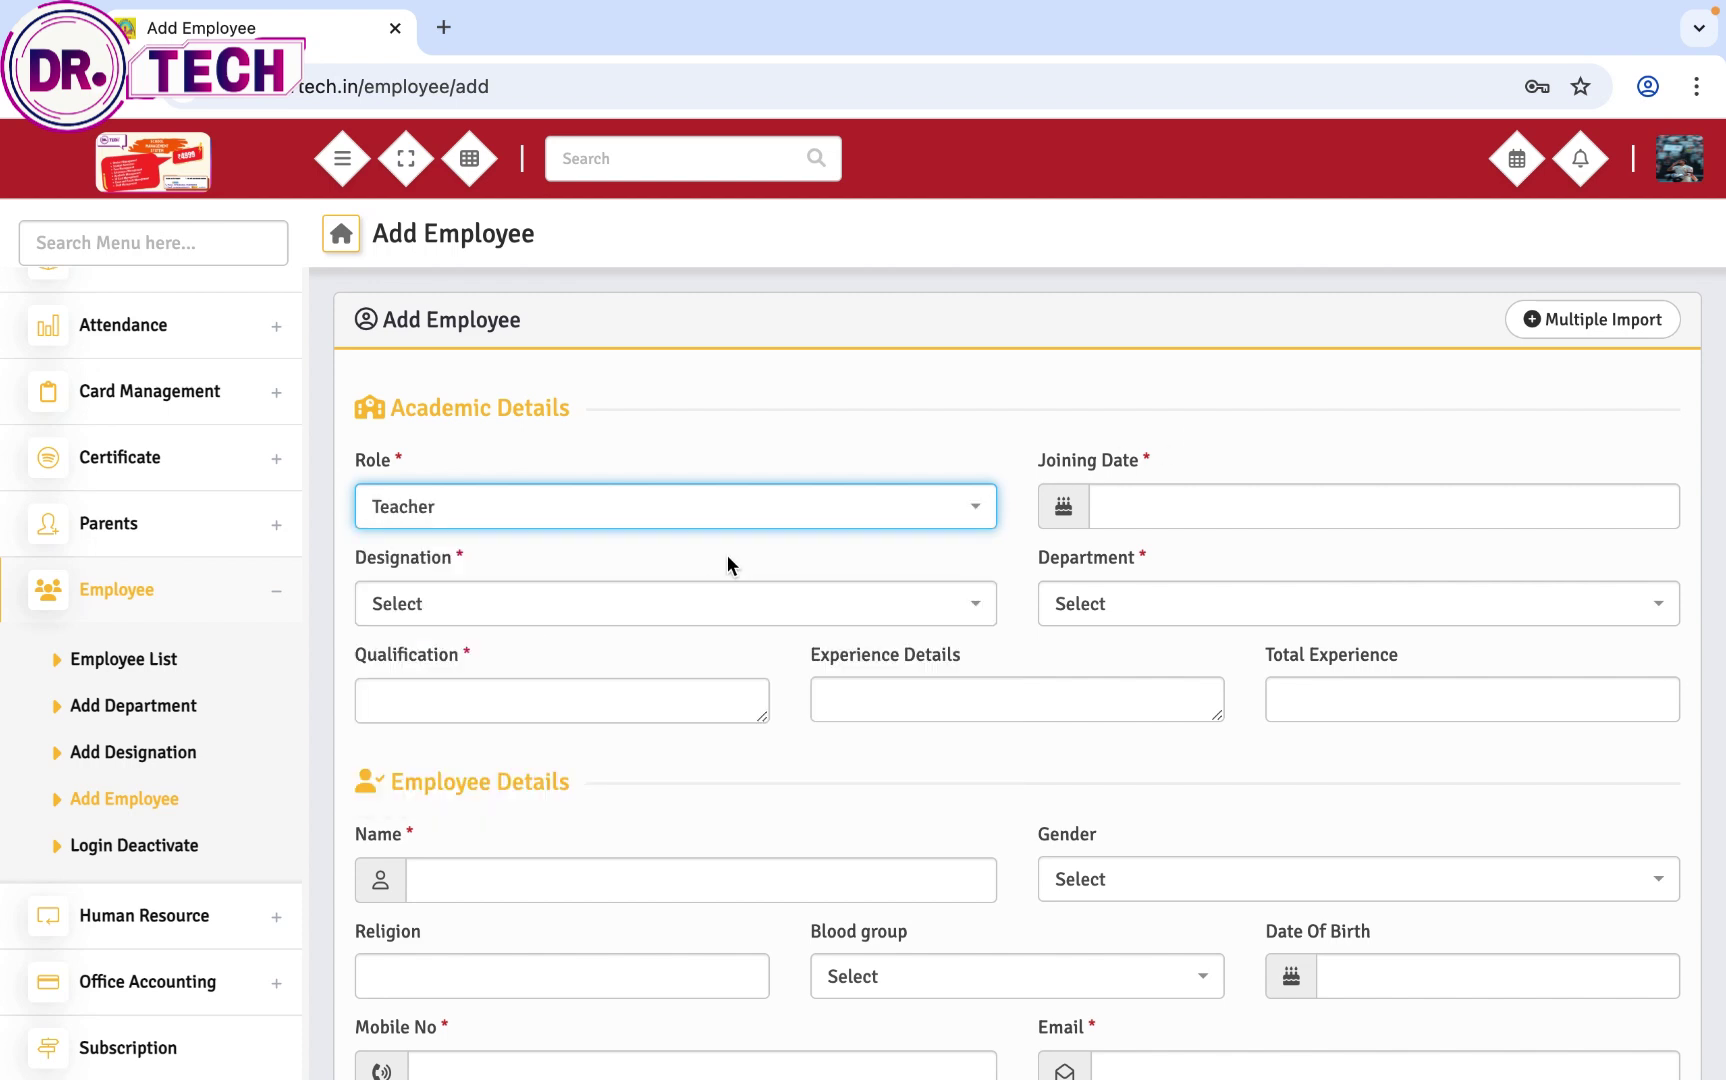
click(748, 516)
click(655, 690)
click(706, 508)
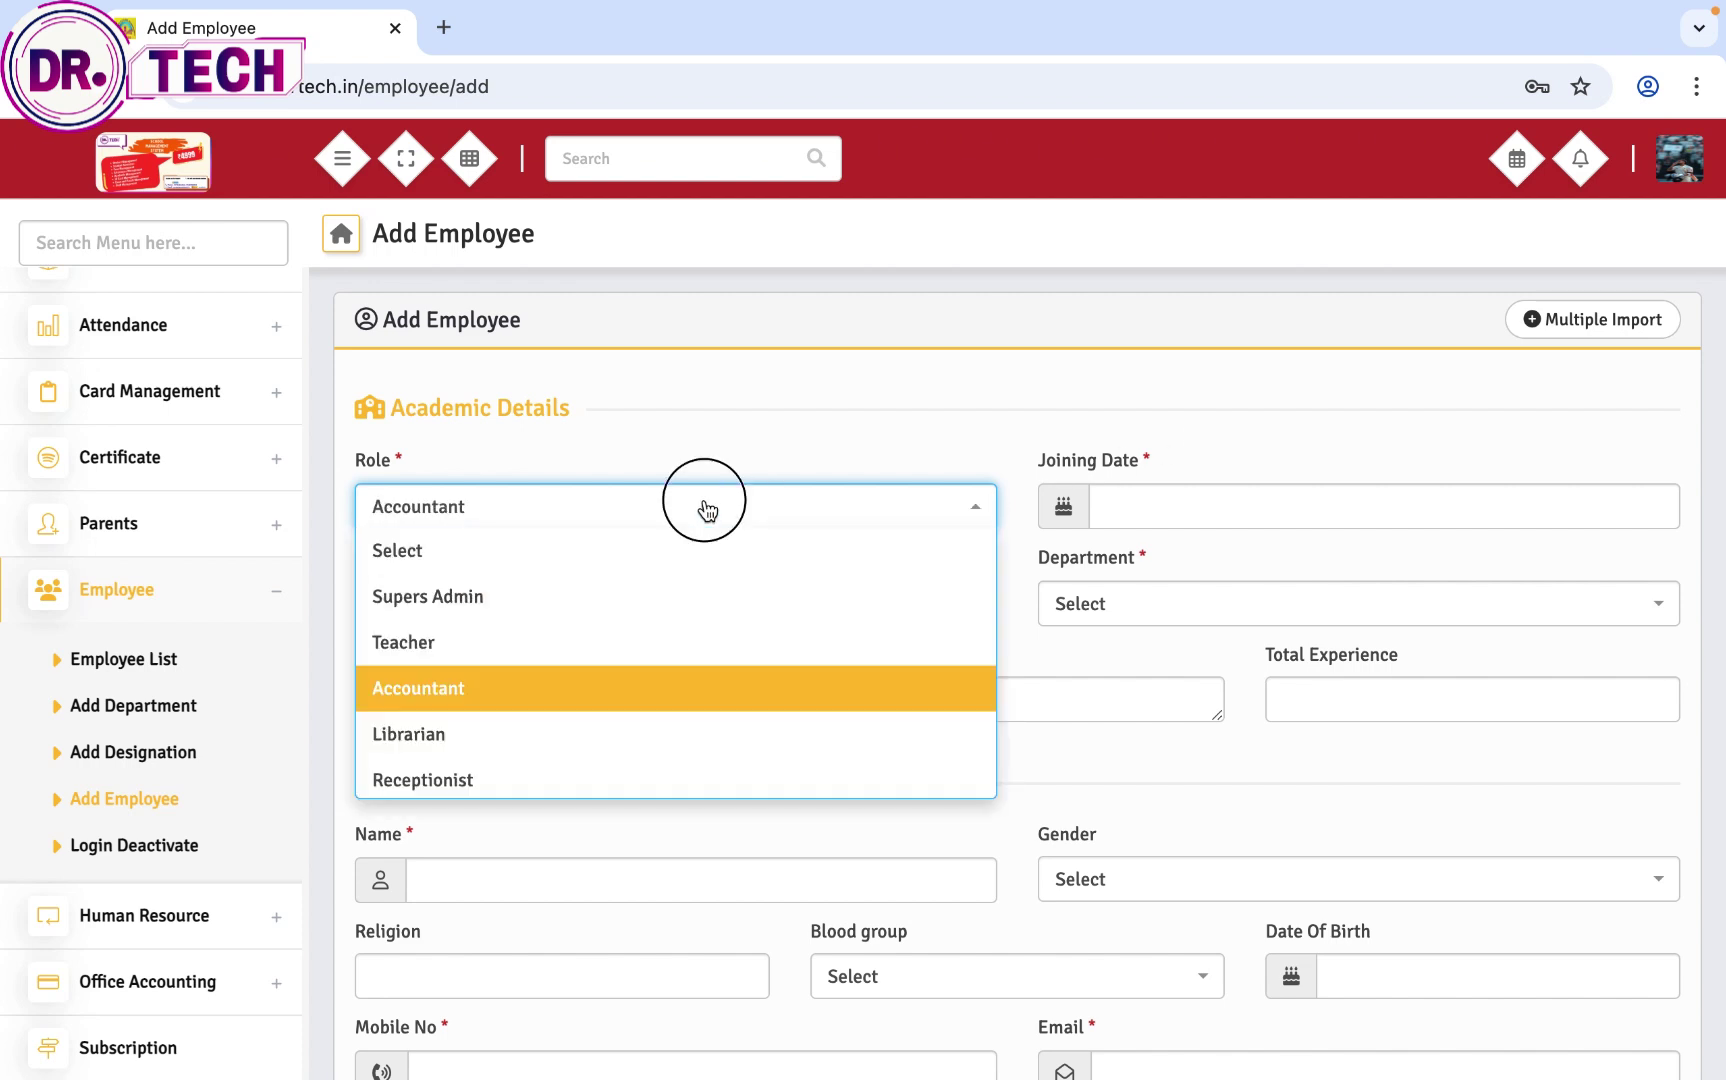
click(558, 664)
Step: Set joining date 2026-02-01, designation Math Teacher and department Teacher
click(1190, 516)
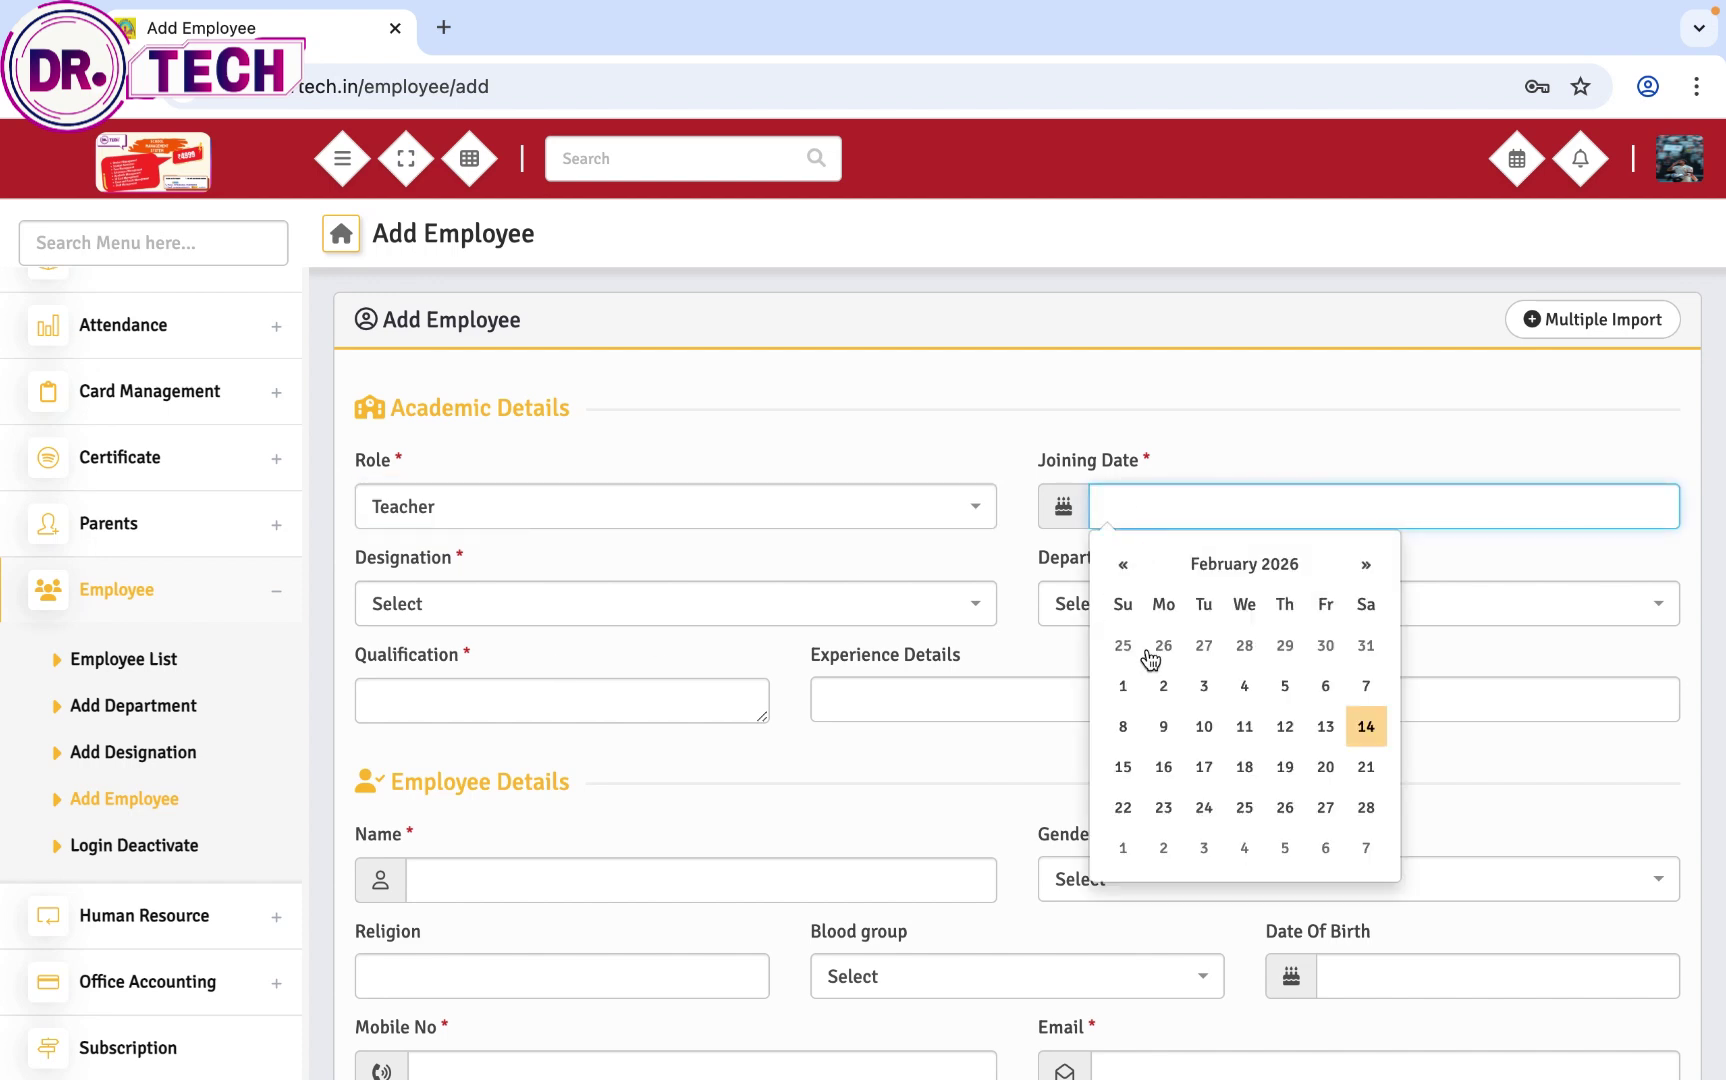
click(1123, 686)
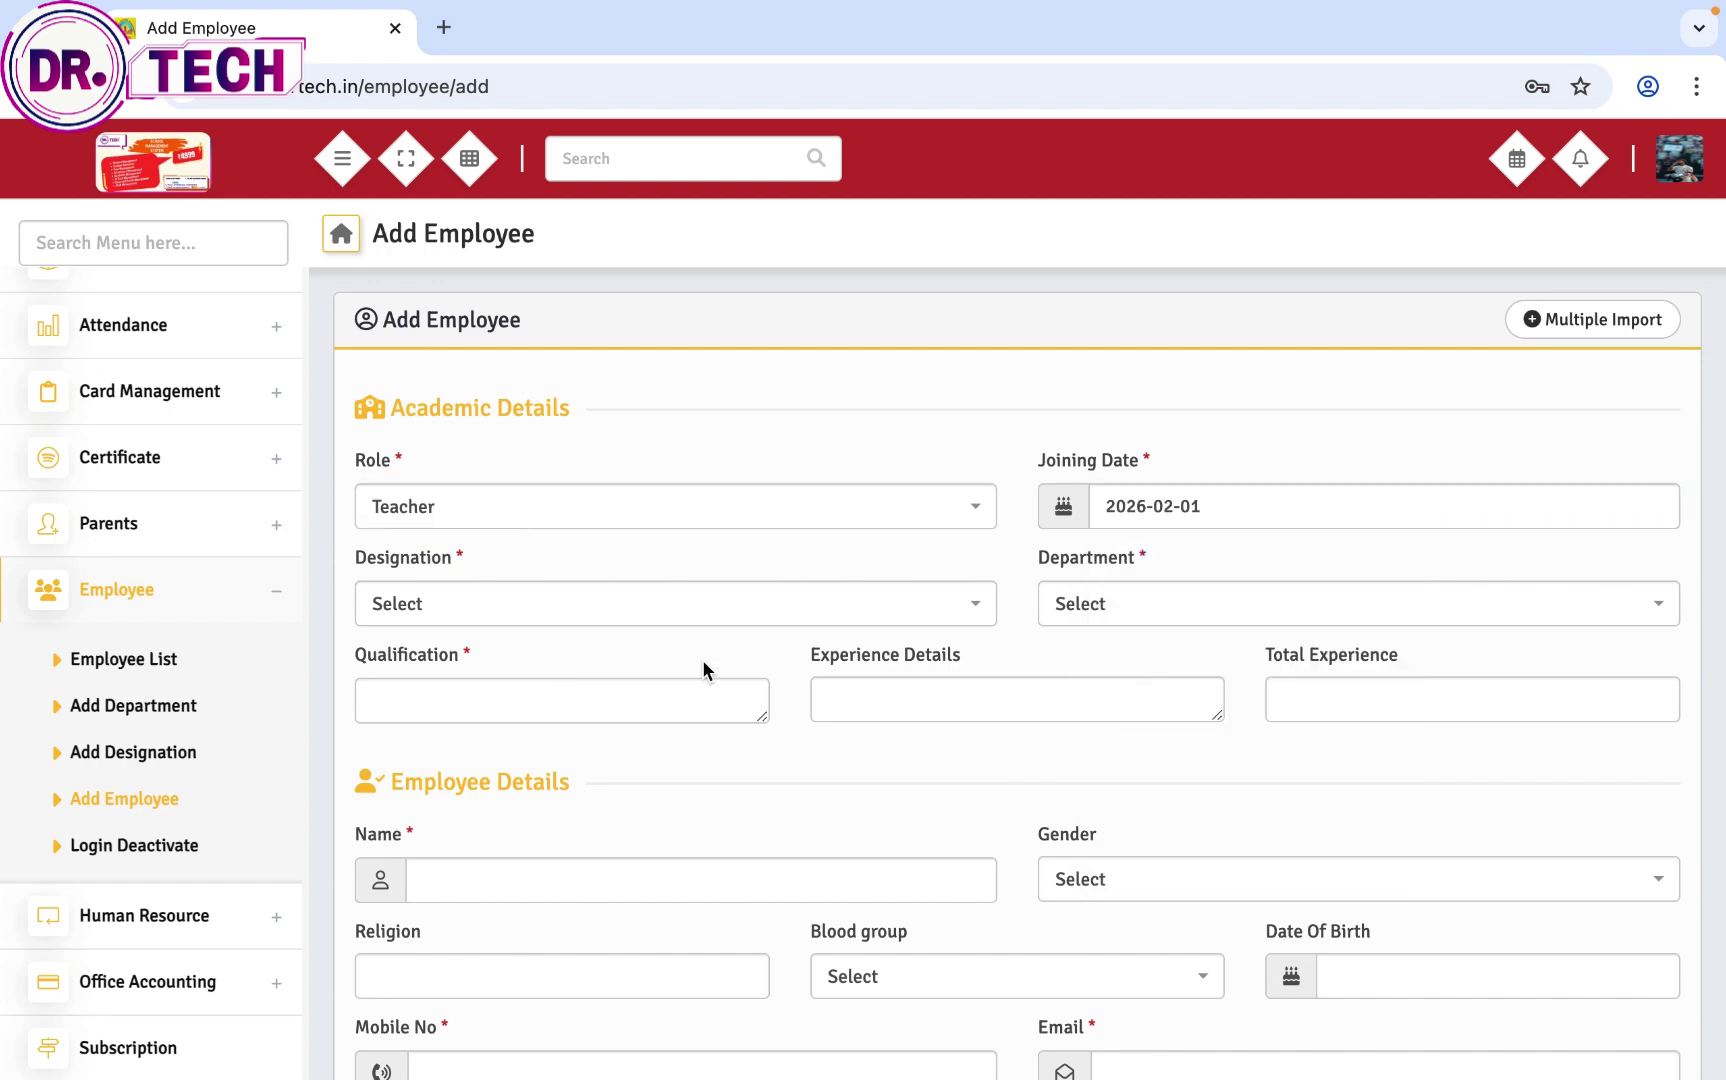
click(667, 612)
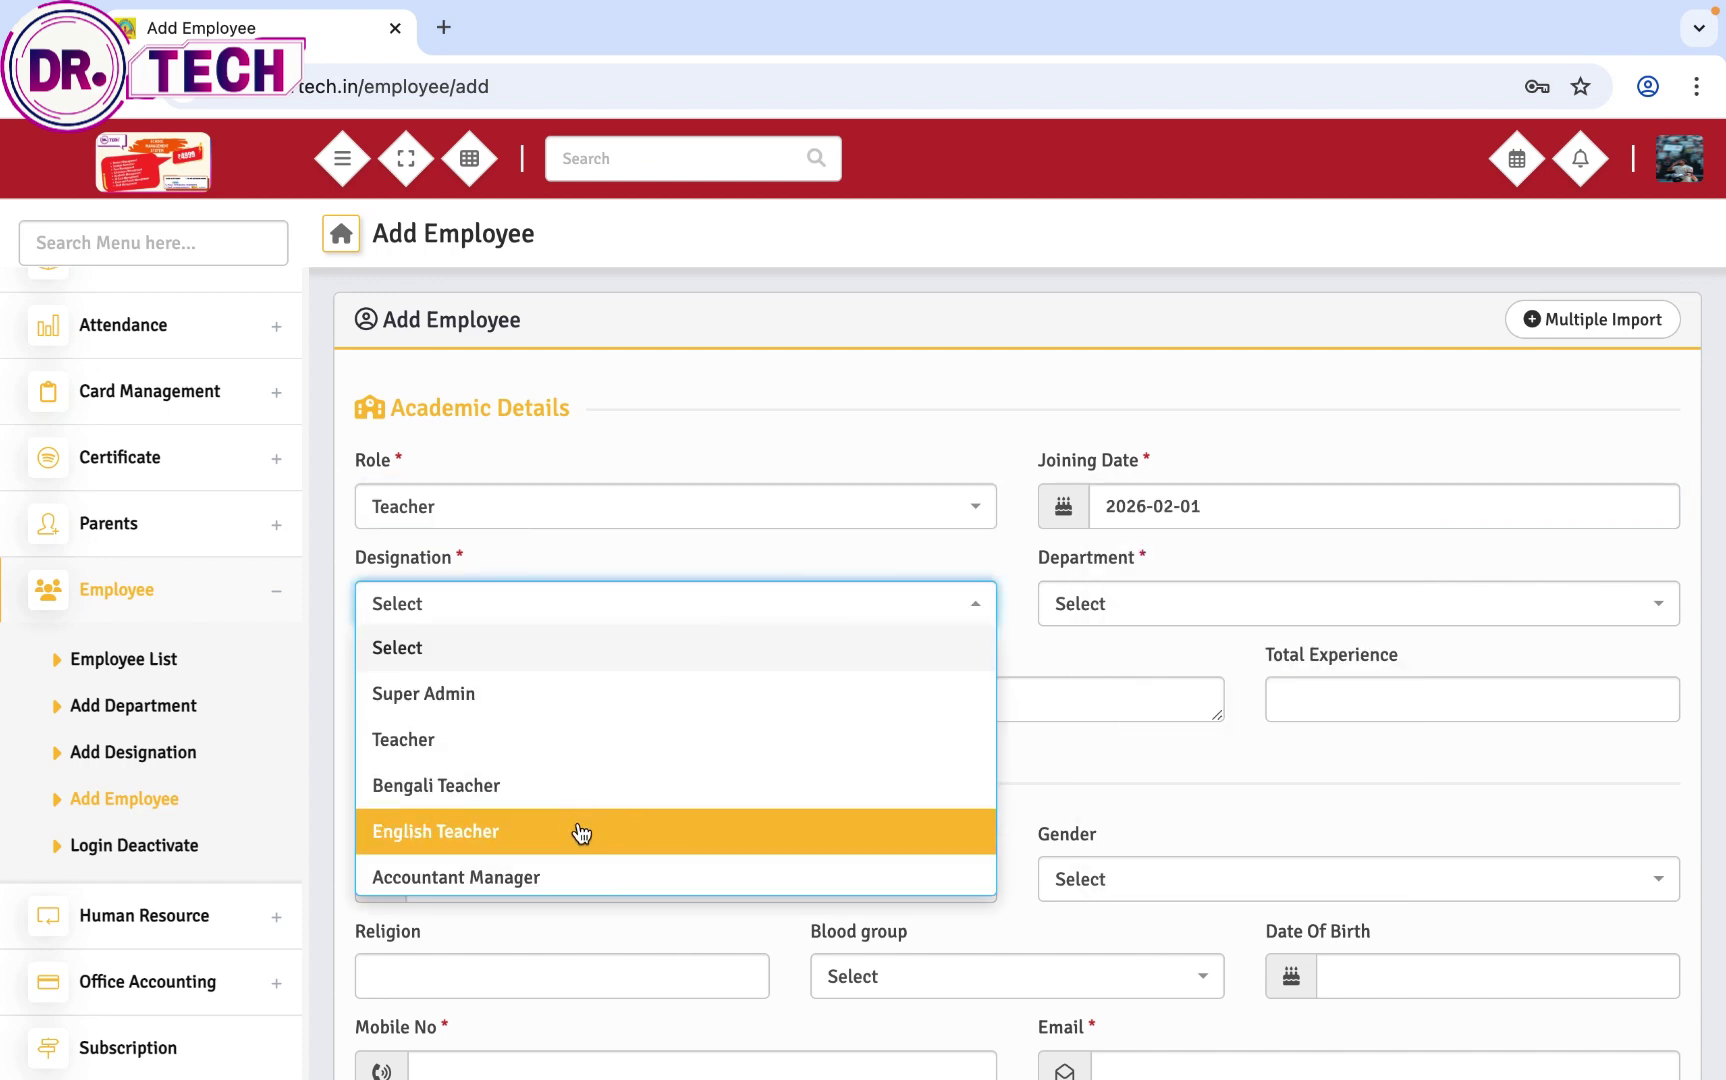
scroll(575, 873, down, 1)
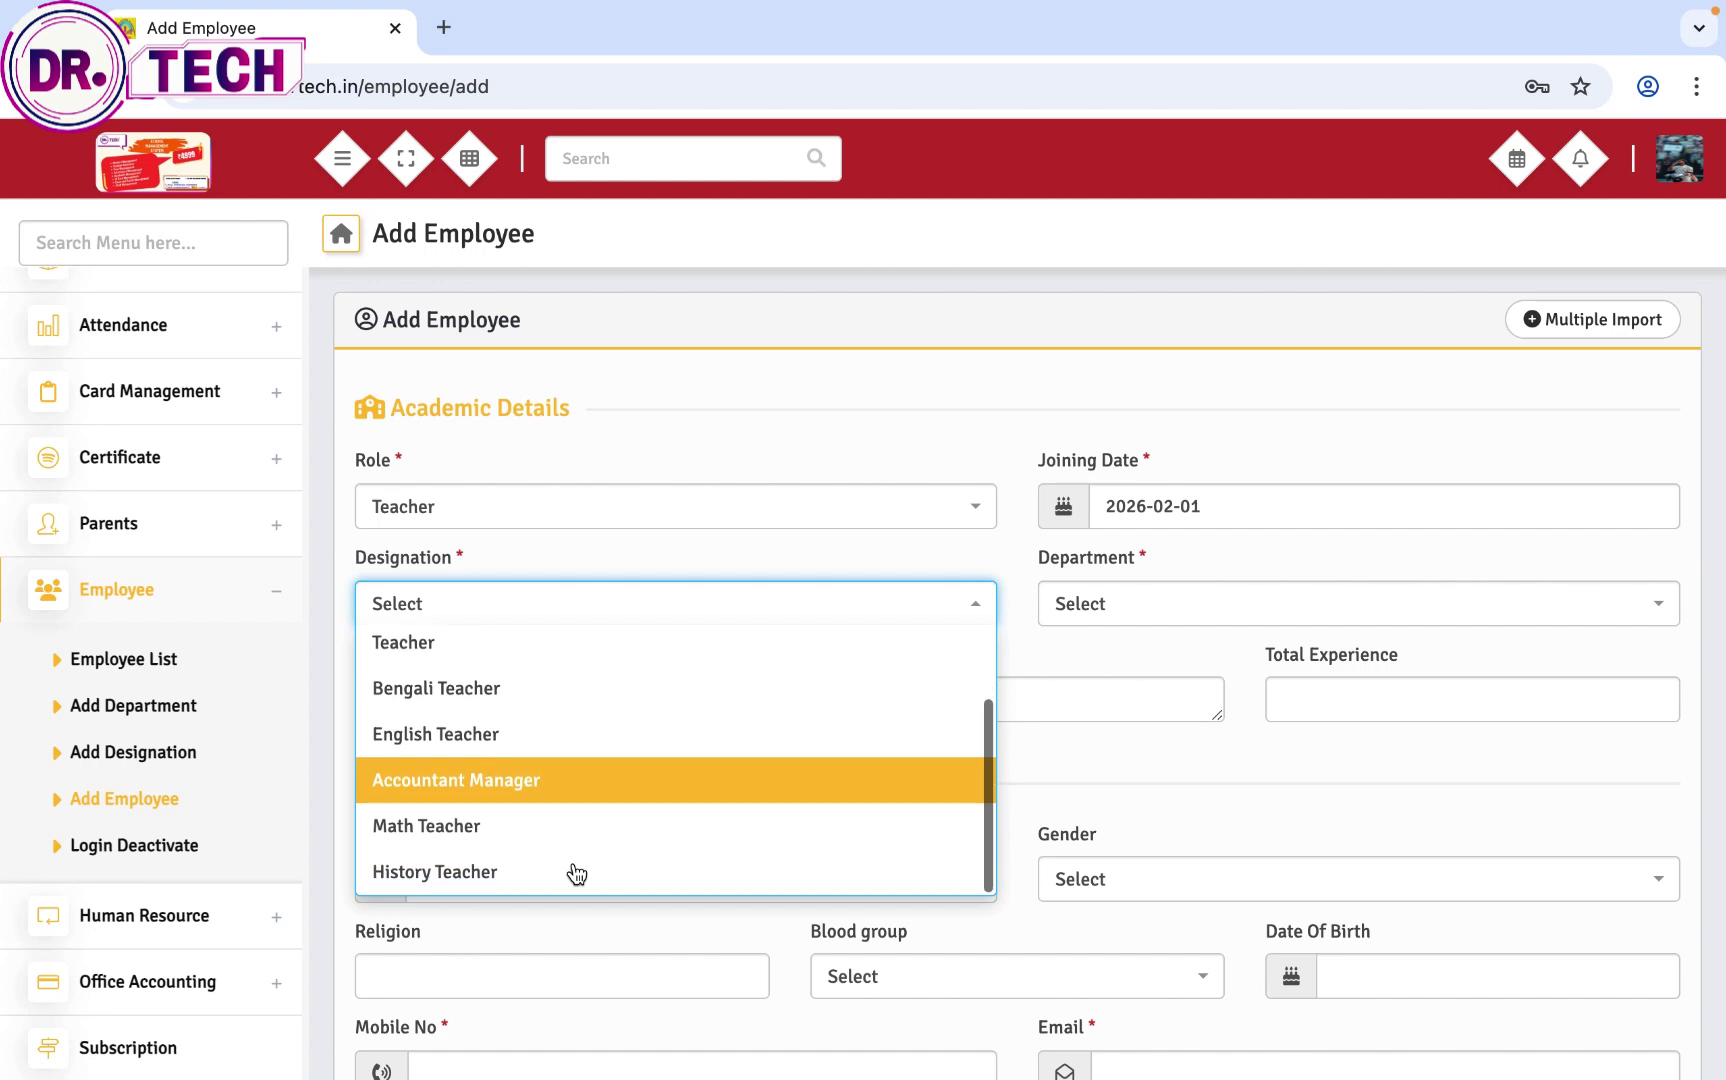
click(485, 838)
click(1160, 608)
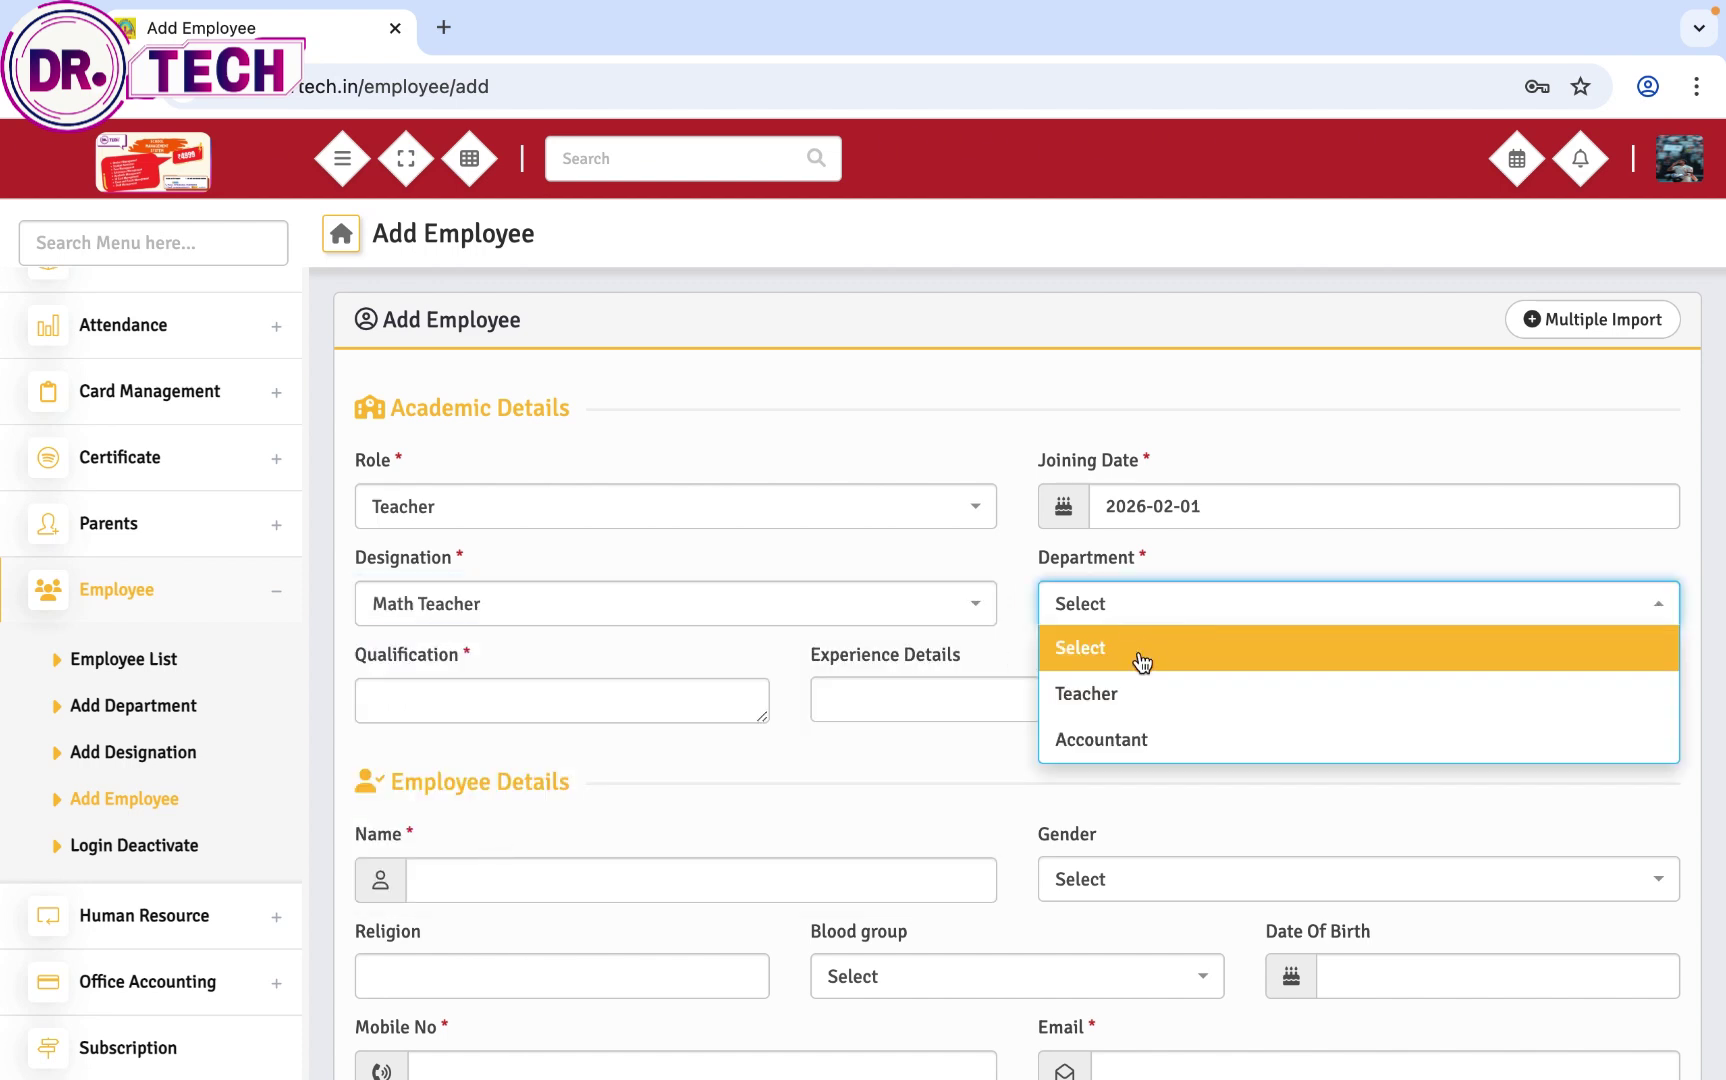
click(1133, 719)
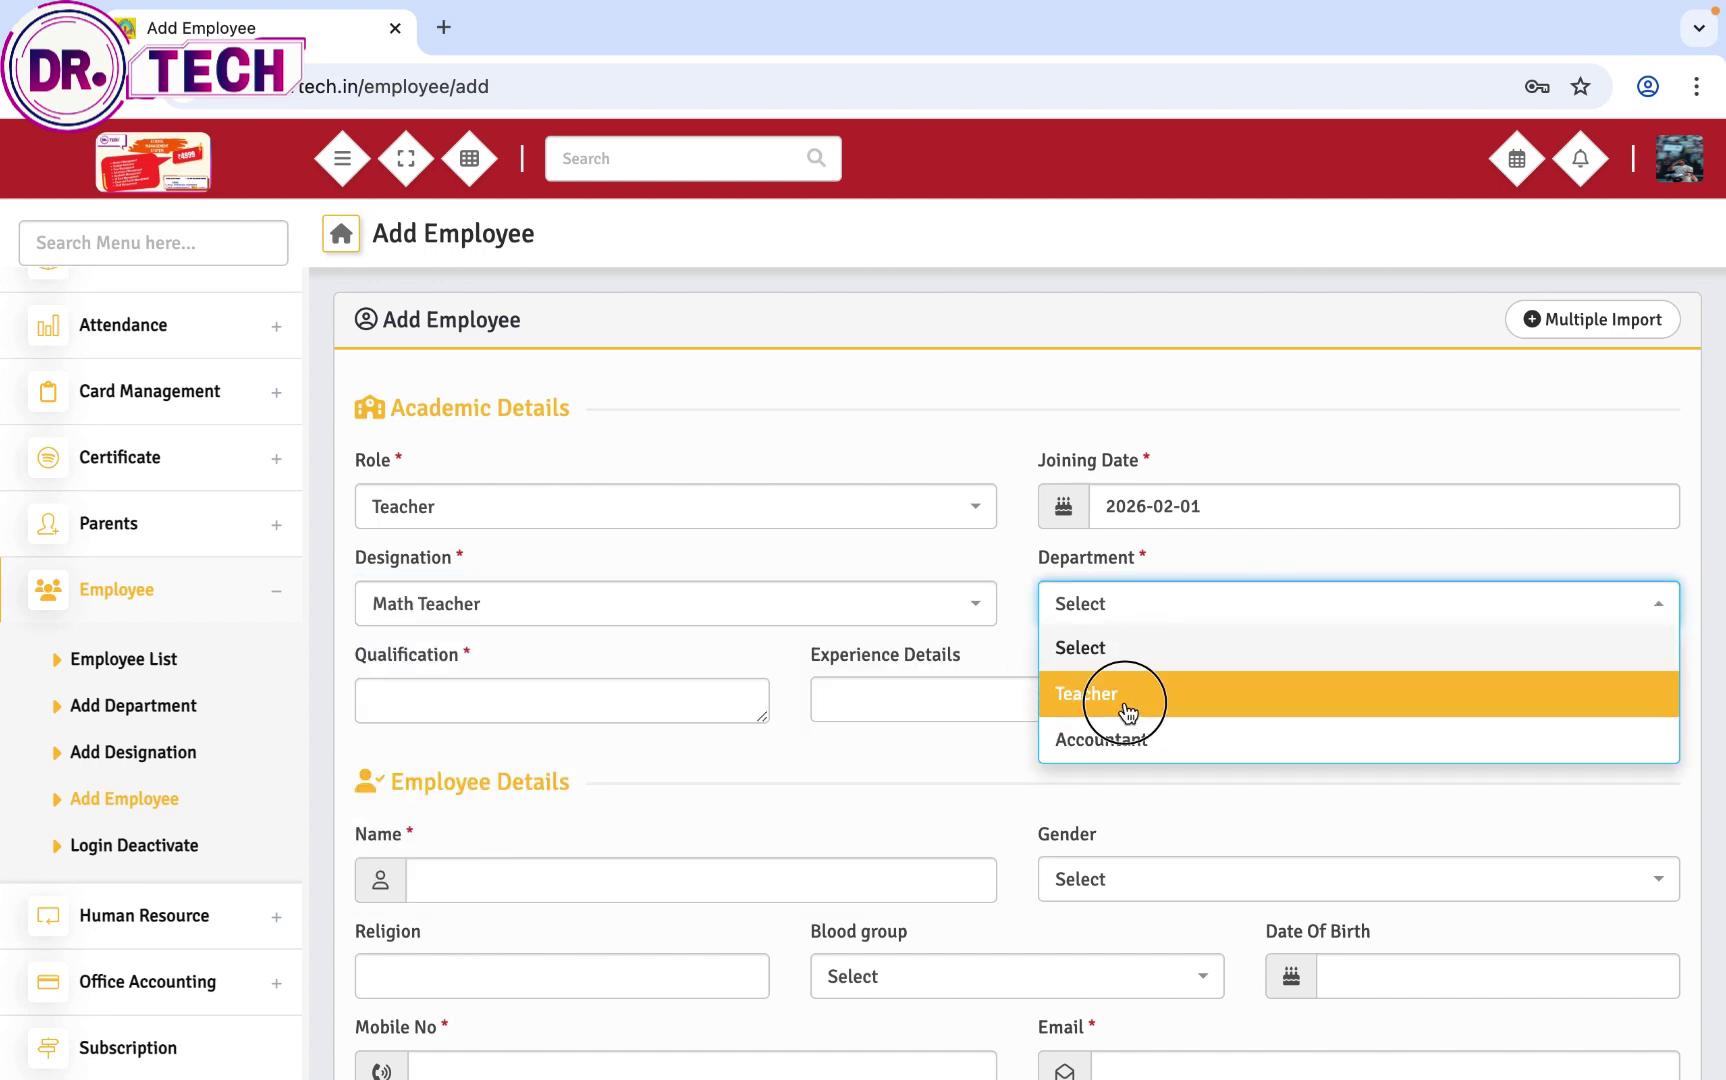
click(573, 694)
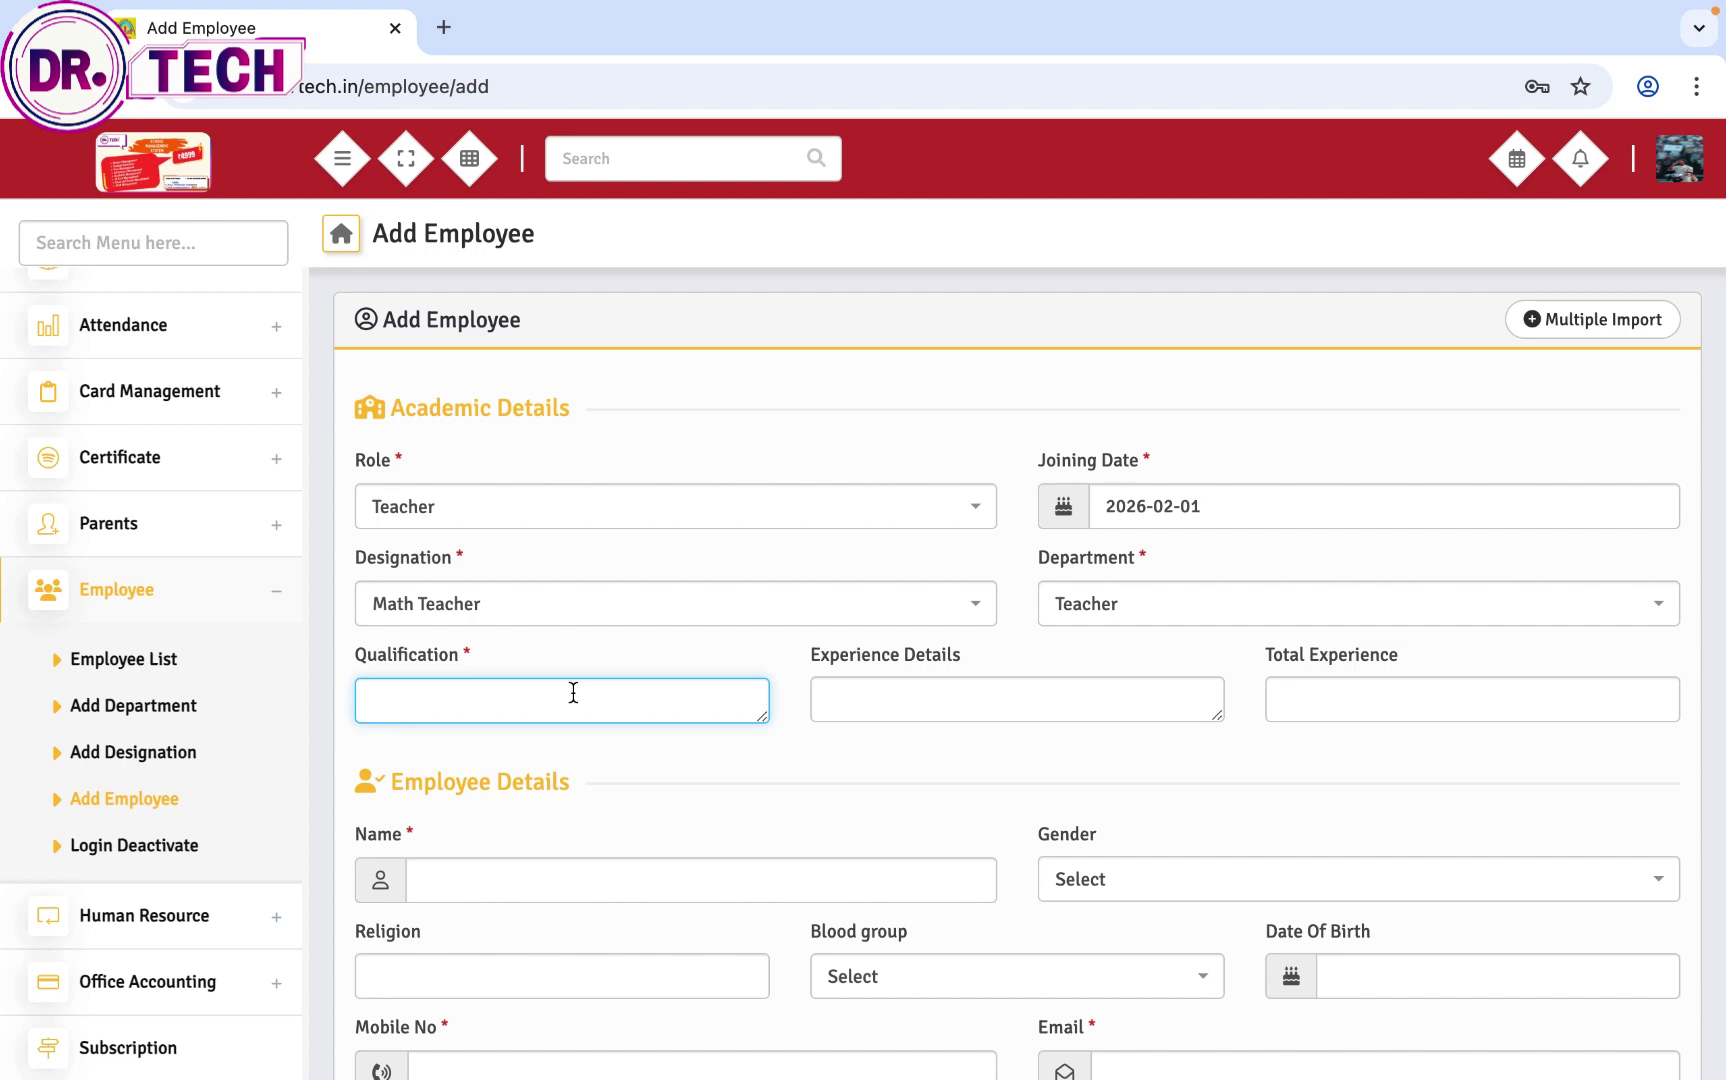
Step: Enter qualification Graduate, experience 'two years', total experience 5 years, and begin the employee's name
text(Graduate)
click(897, 712)
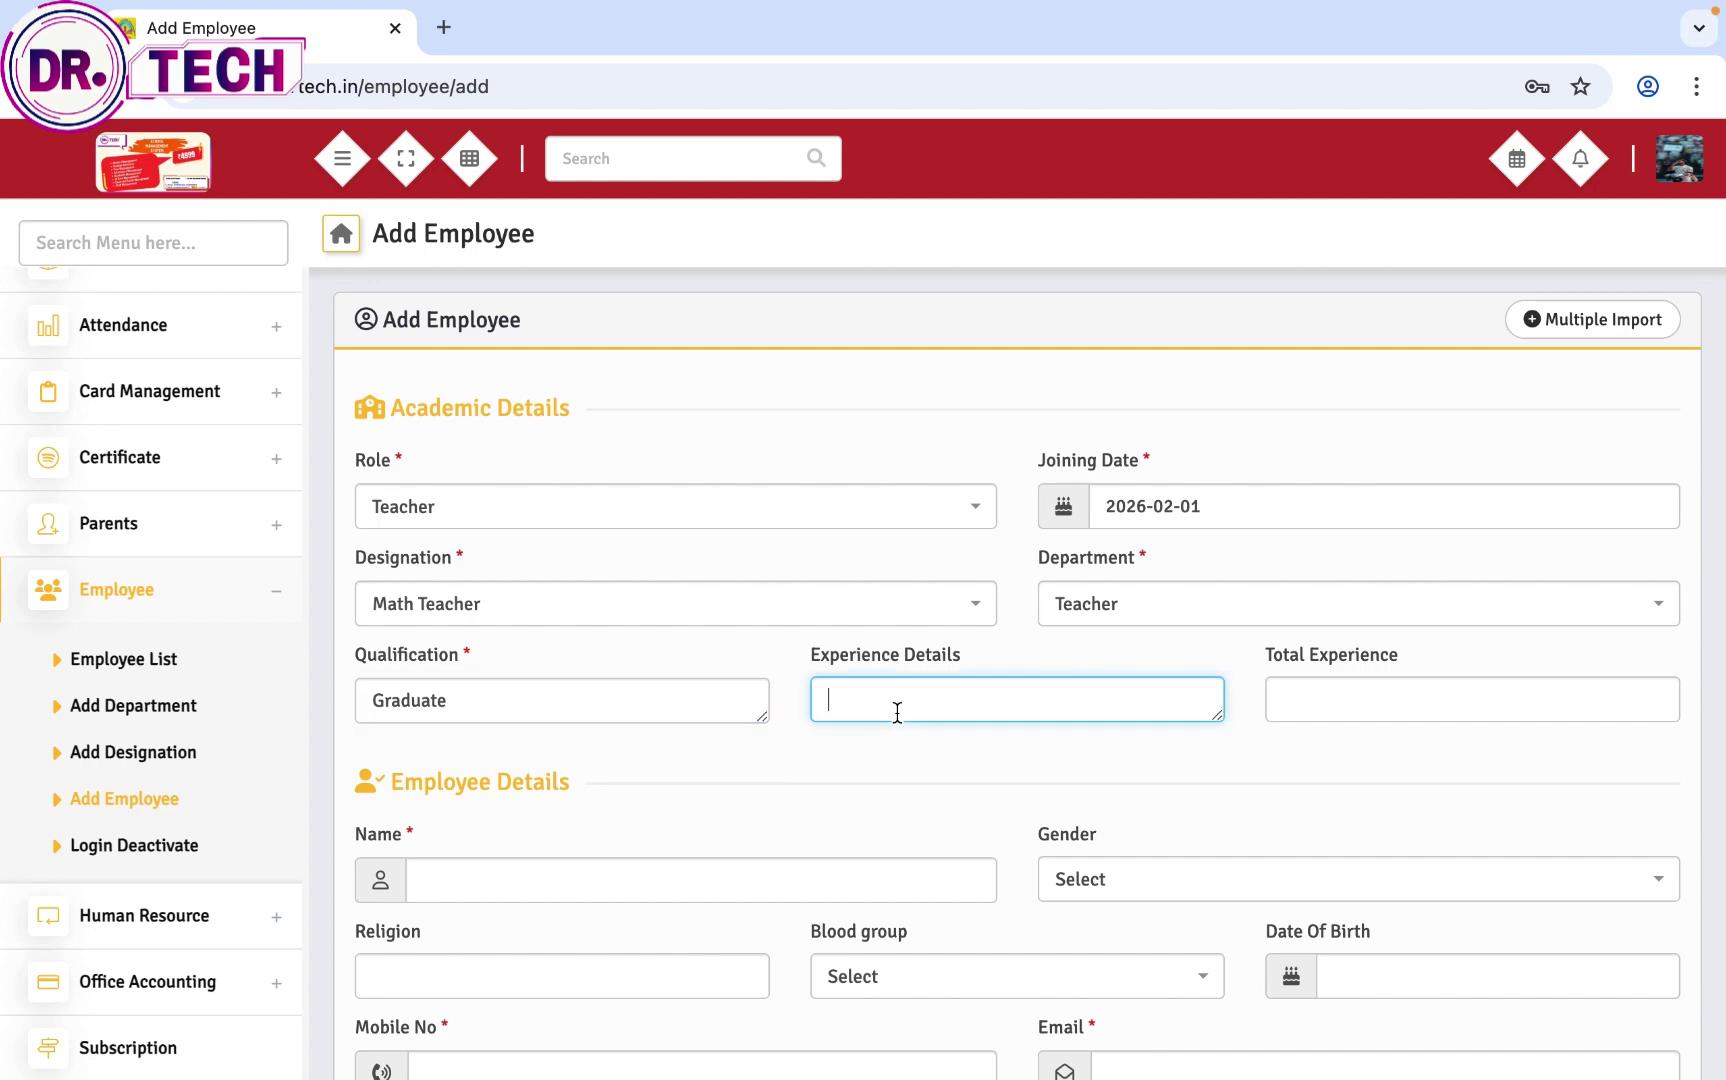
text(two years)
click(1305, 706)
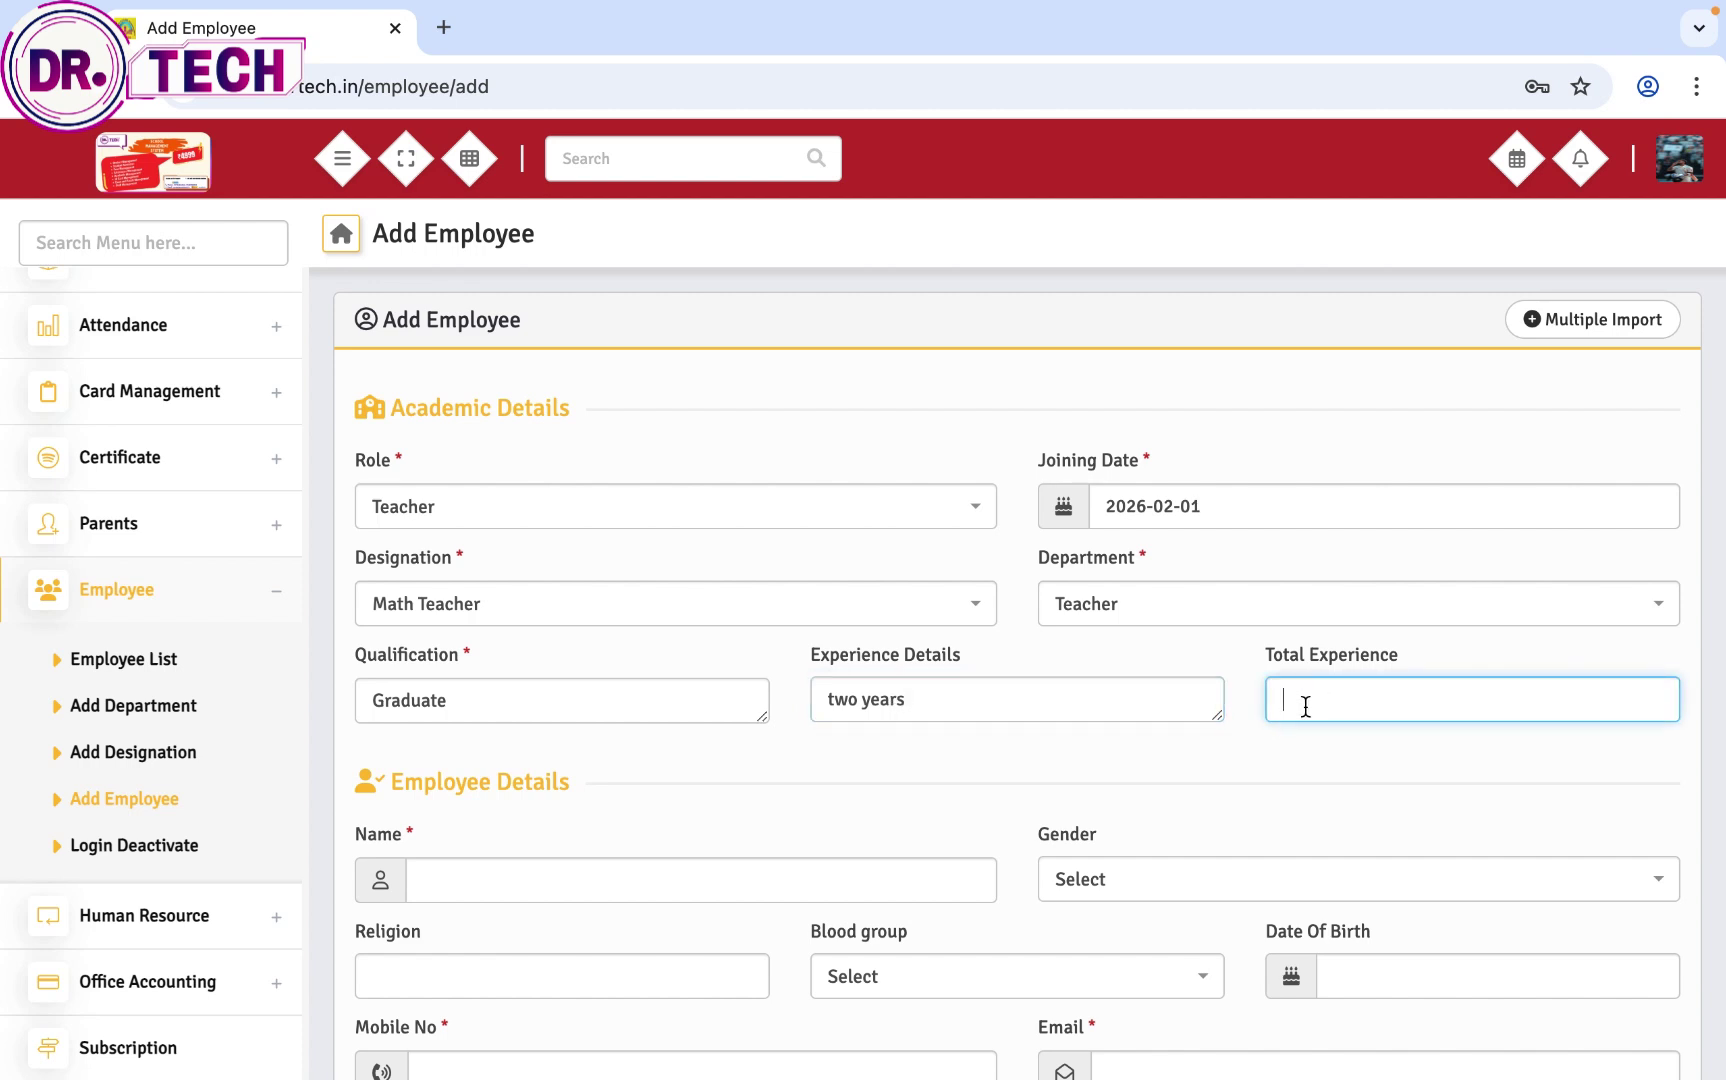
text(5 yeats)
key(BackSpace)
click(877, 889)
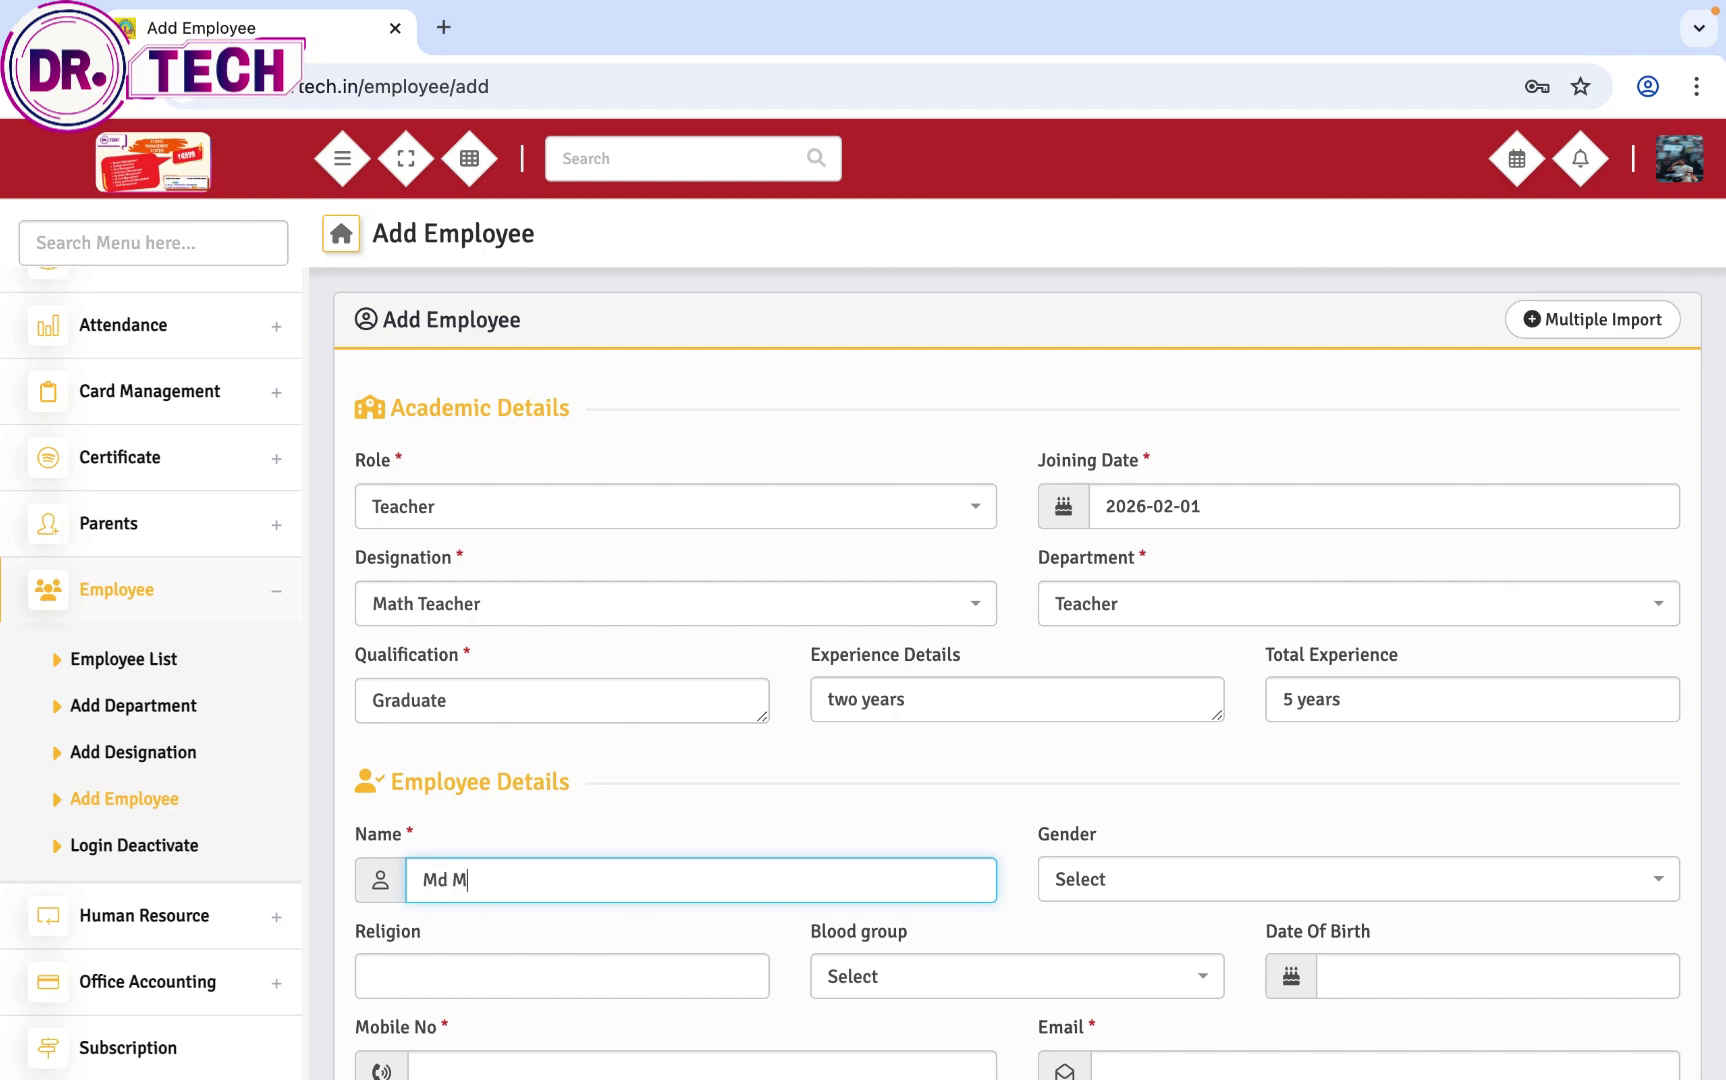
Step: Set gender Male, religion Islam and blood group O+
click(1233, 885)
click(1167, 962)
scroll(1167, 967, down, 1)
click(688, 938)
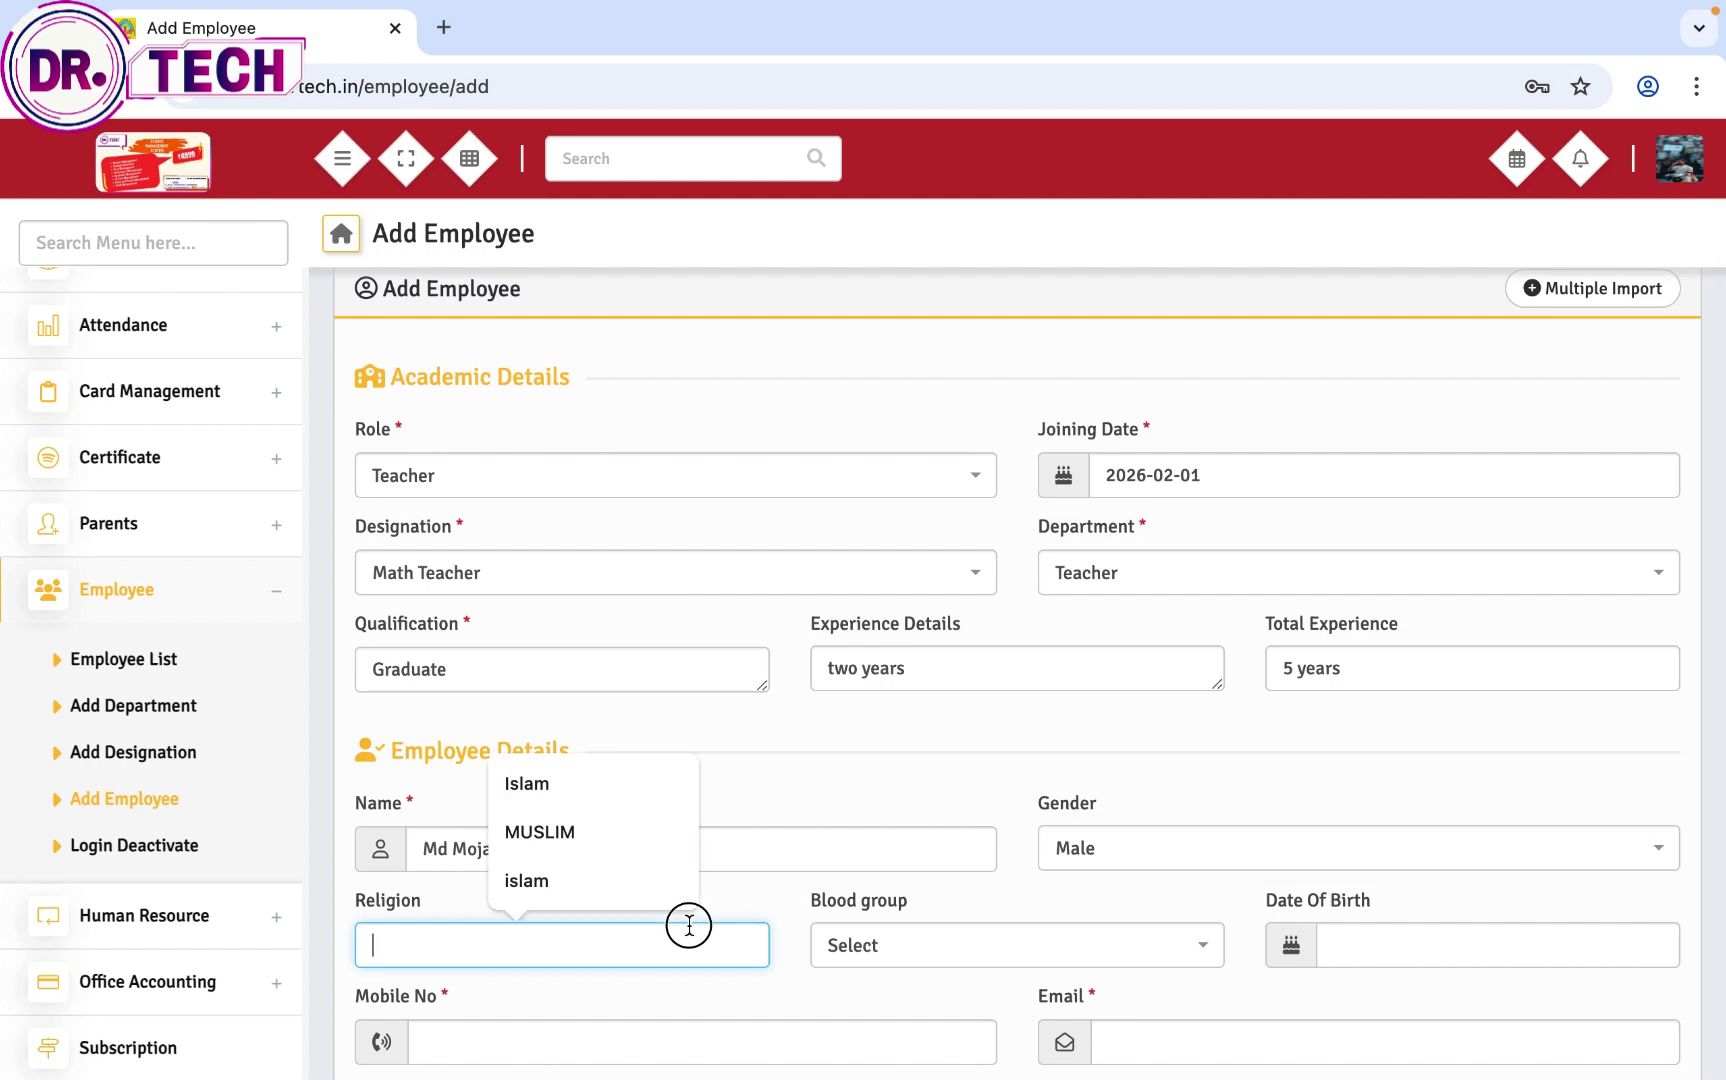
click(578, 878)
click(885, 975)
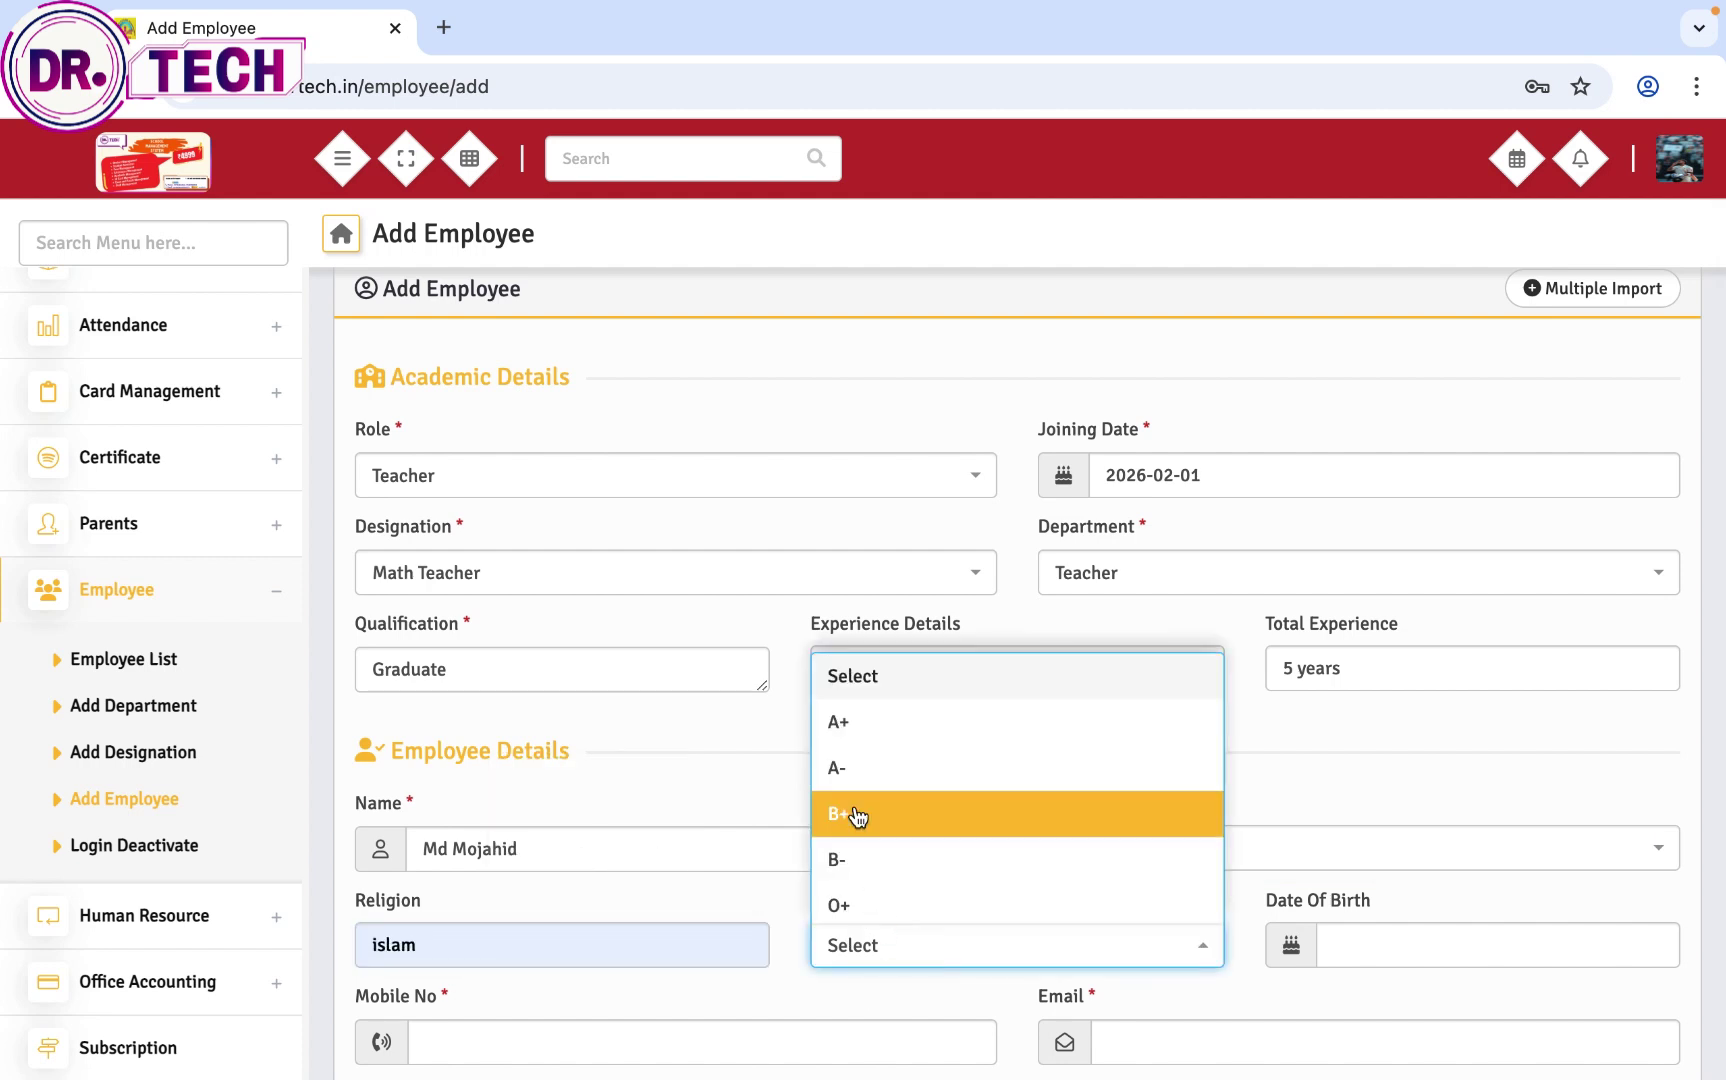
click(863, 901)
Step: Set the date of birth to 11 January 2016
scroll(860, 903, down, 3)
scroll(894, 863, down, 1)
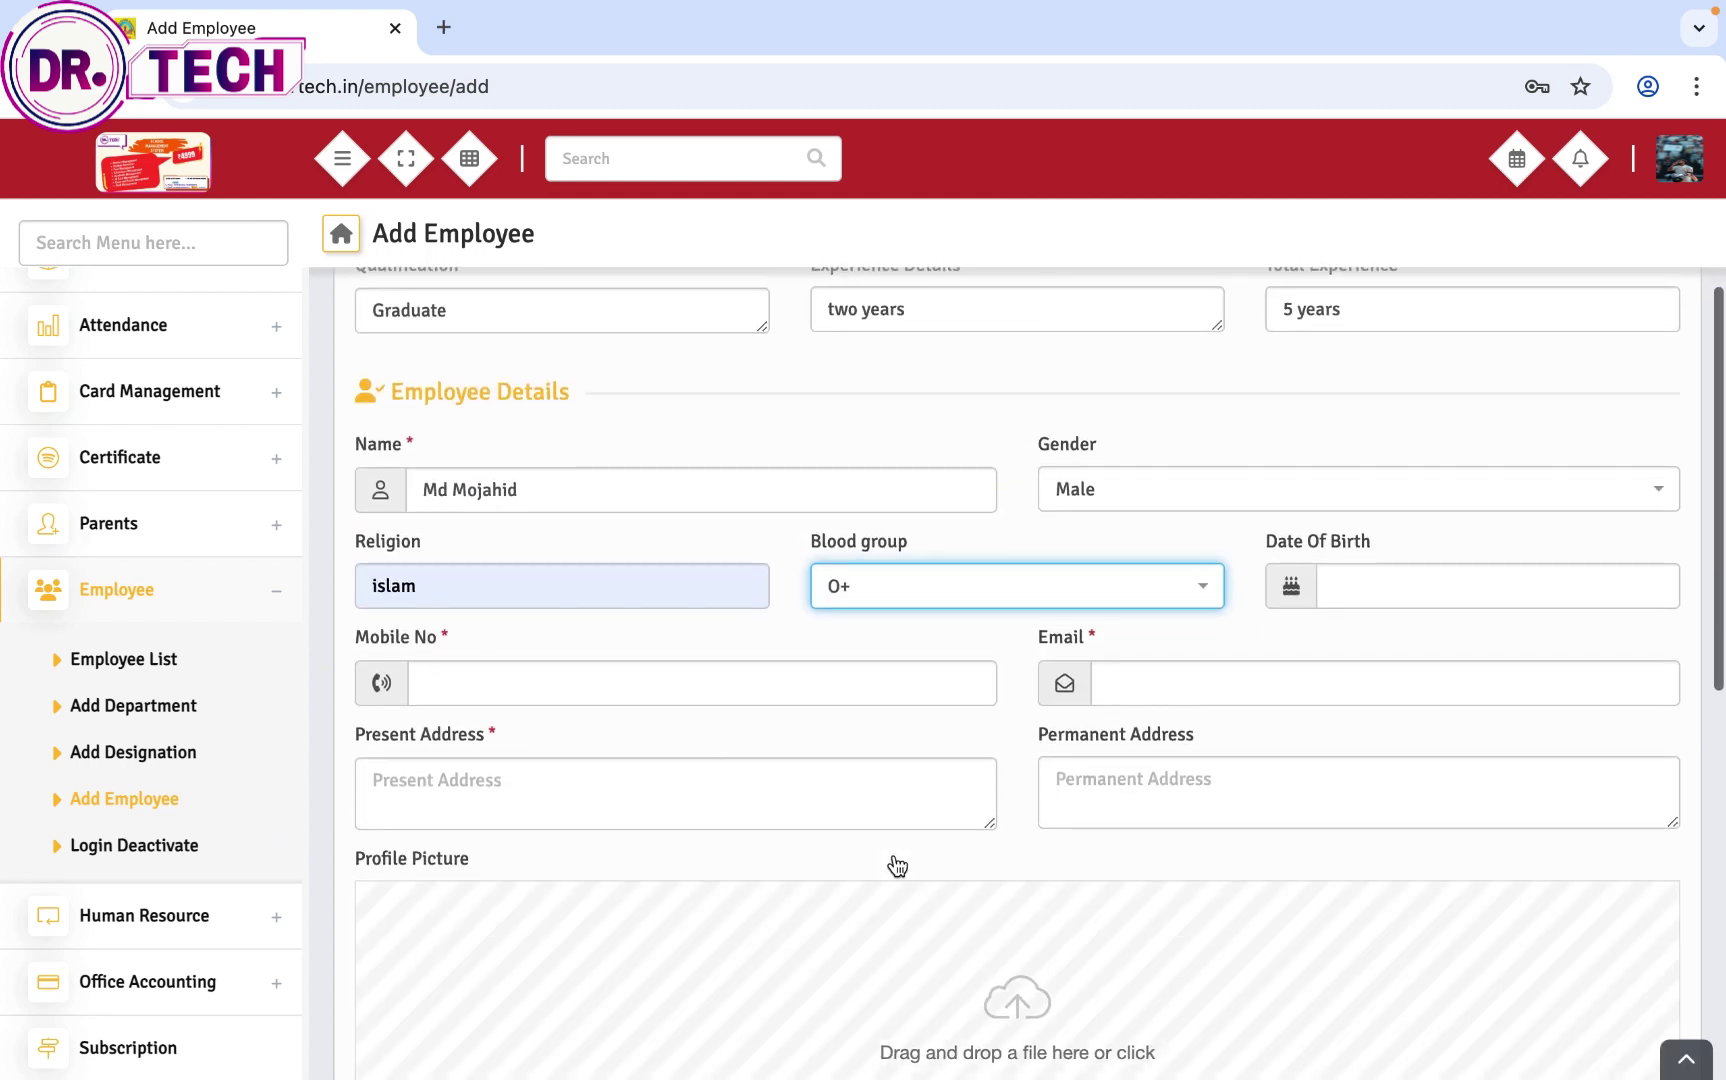
click(1335, 586)
click(1436, 712)
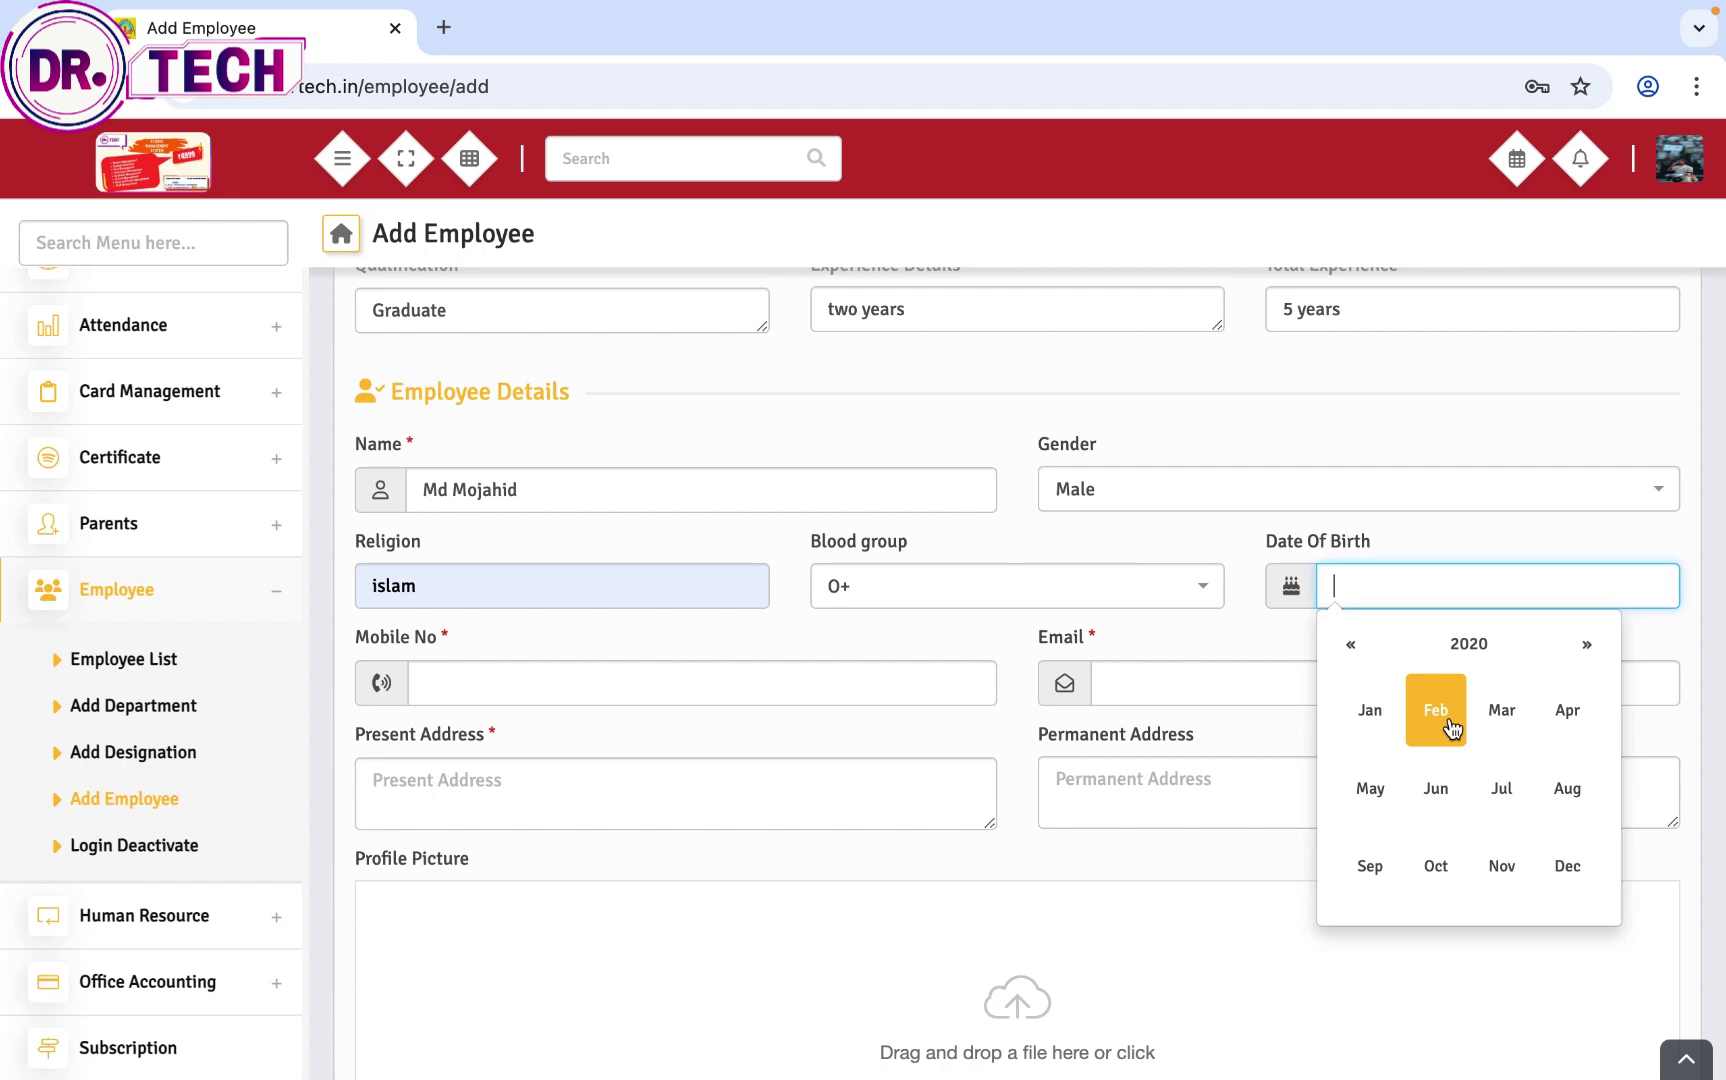
click(1352, 646)
click(1352, 646)
click(1352, 646)
click(1352, 646)
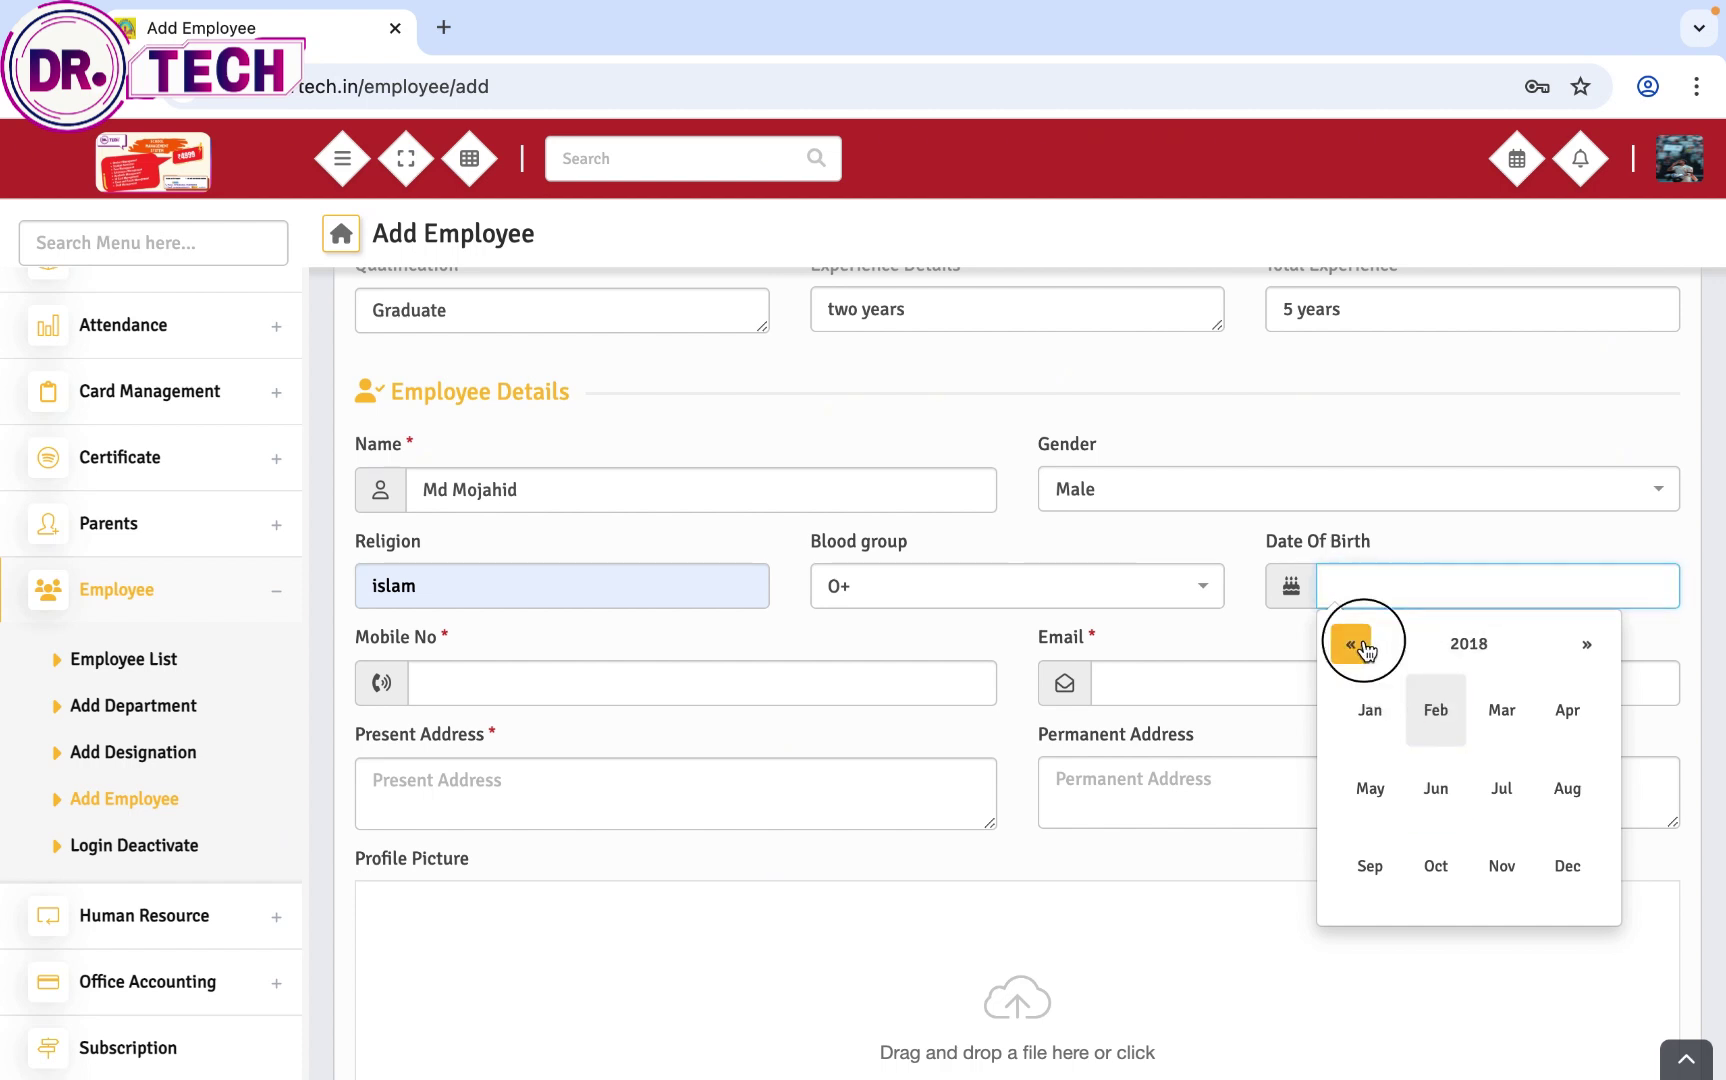
click(1370, 710)
click(1384, 804)
Step: Fill in the employee's mobile number and e-mail address
click(959, 684)
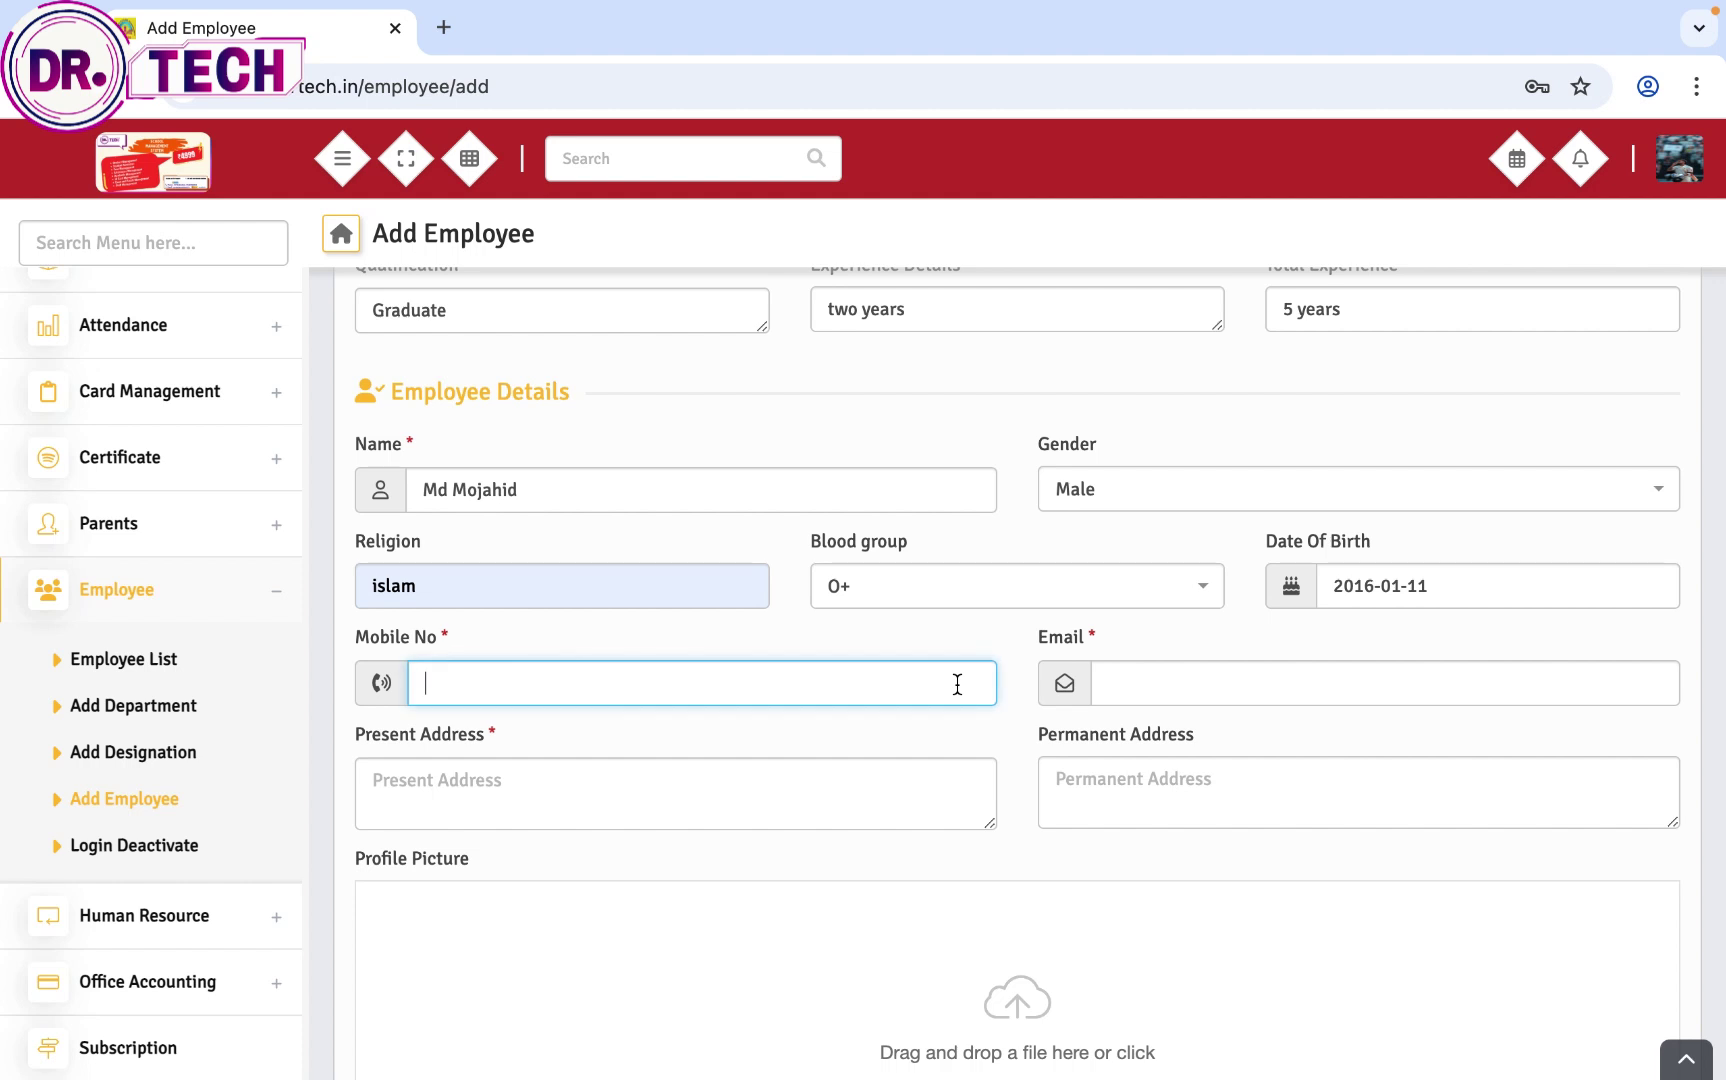
text(9090909090)
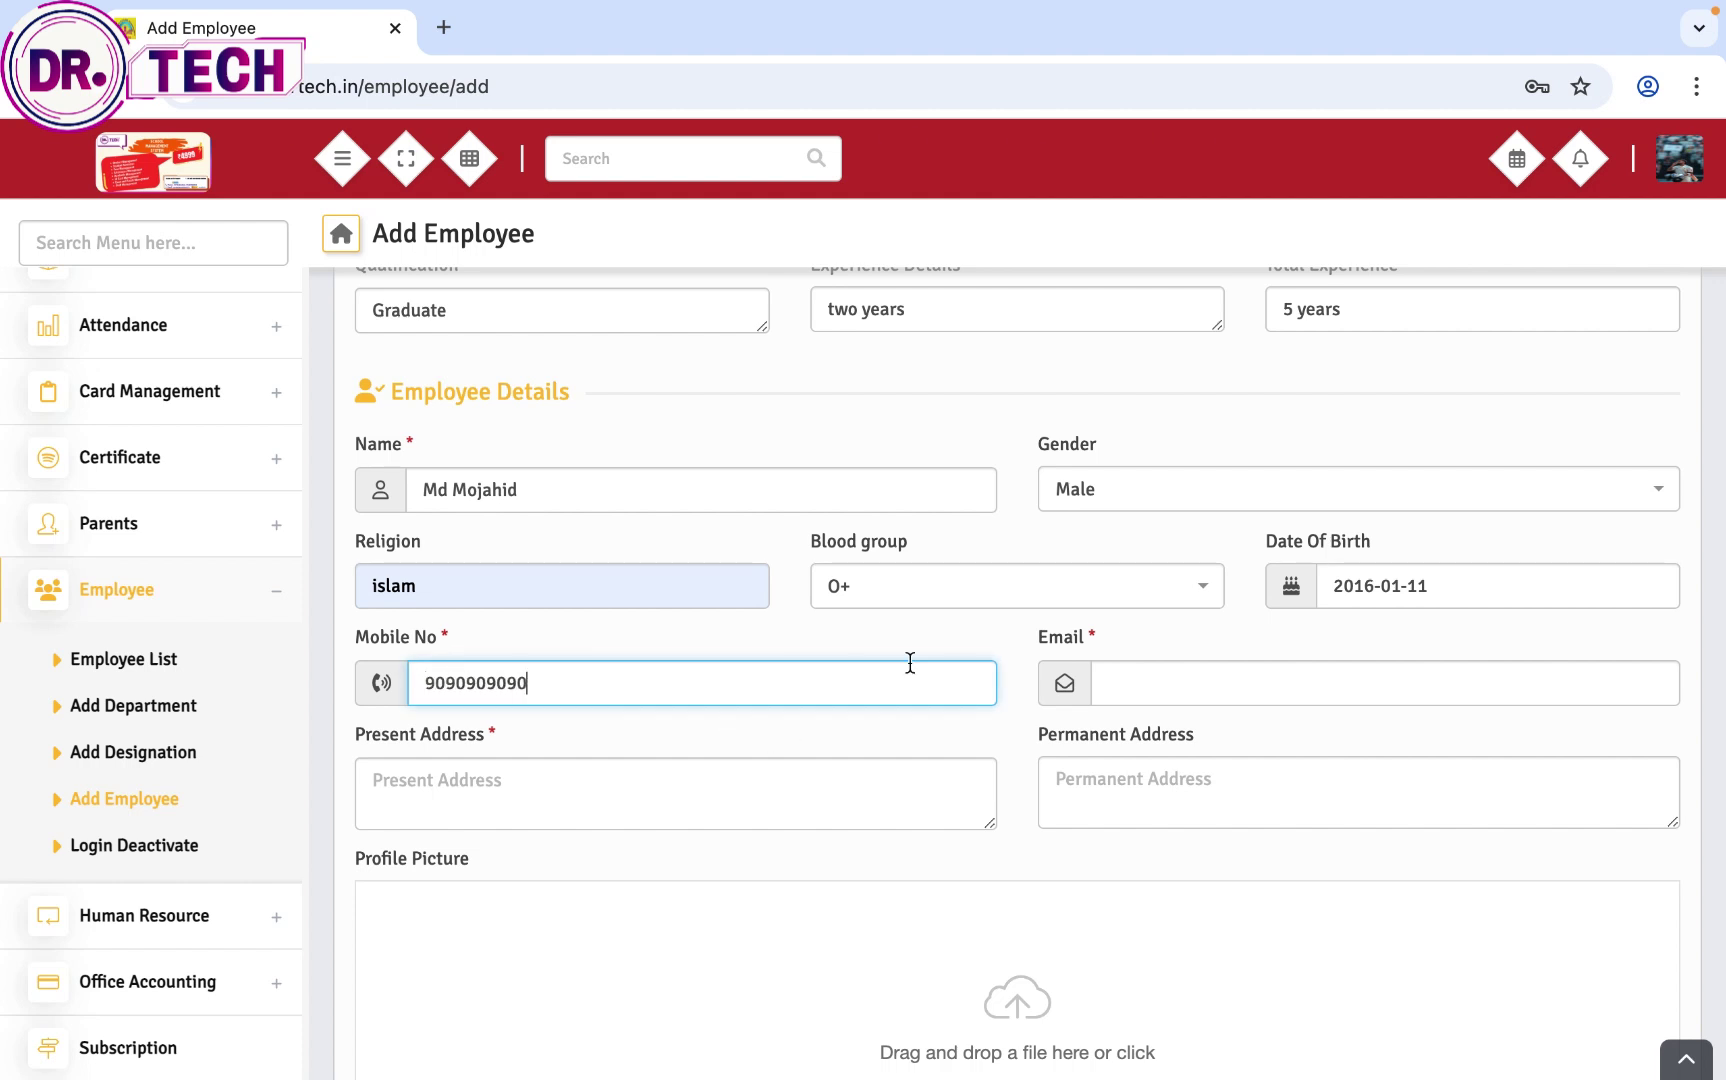
click(1206, 661)
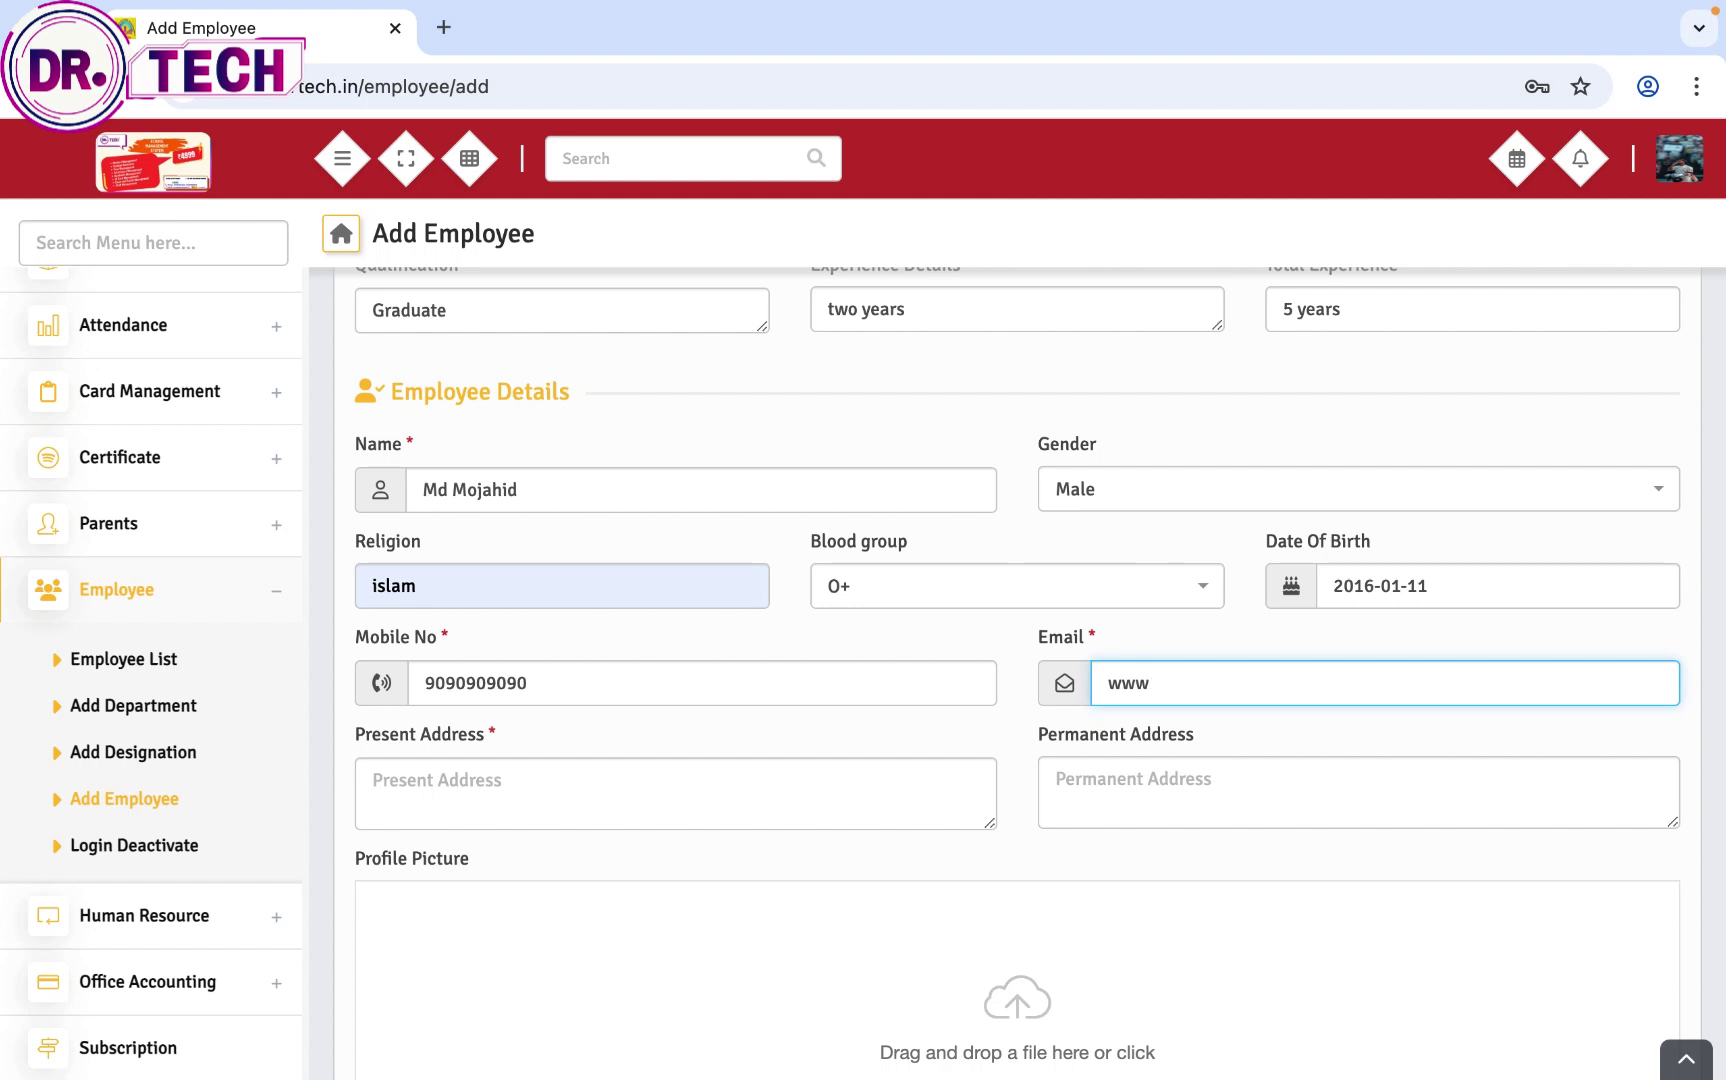
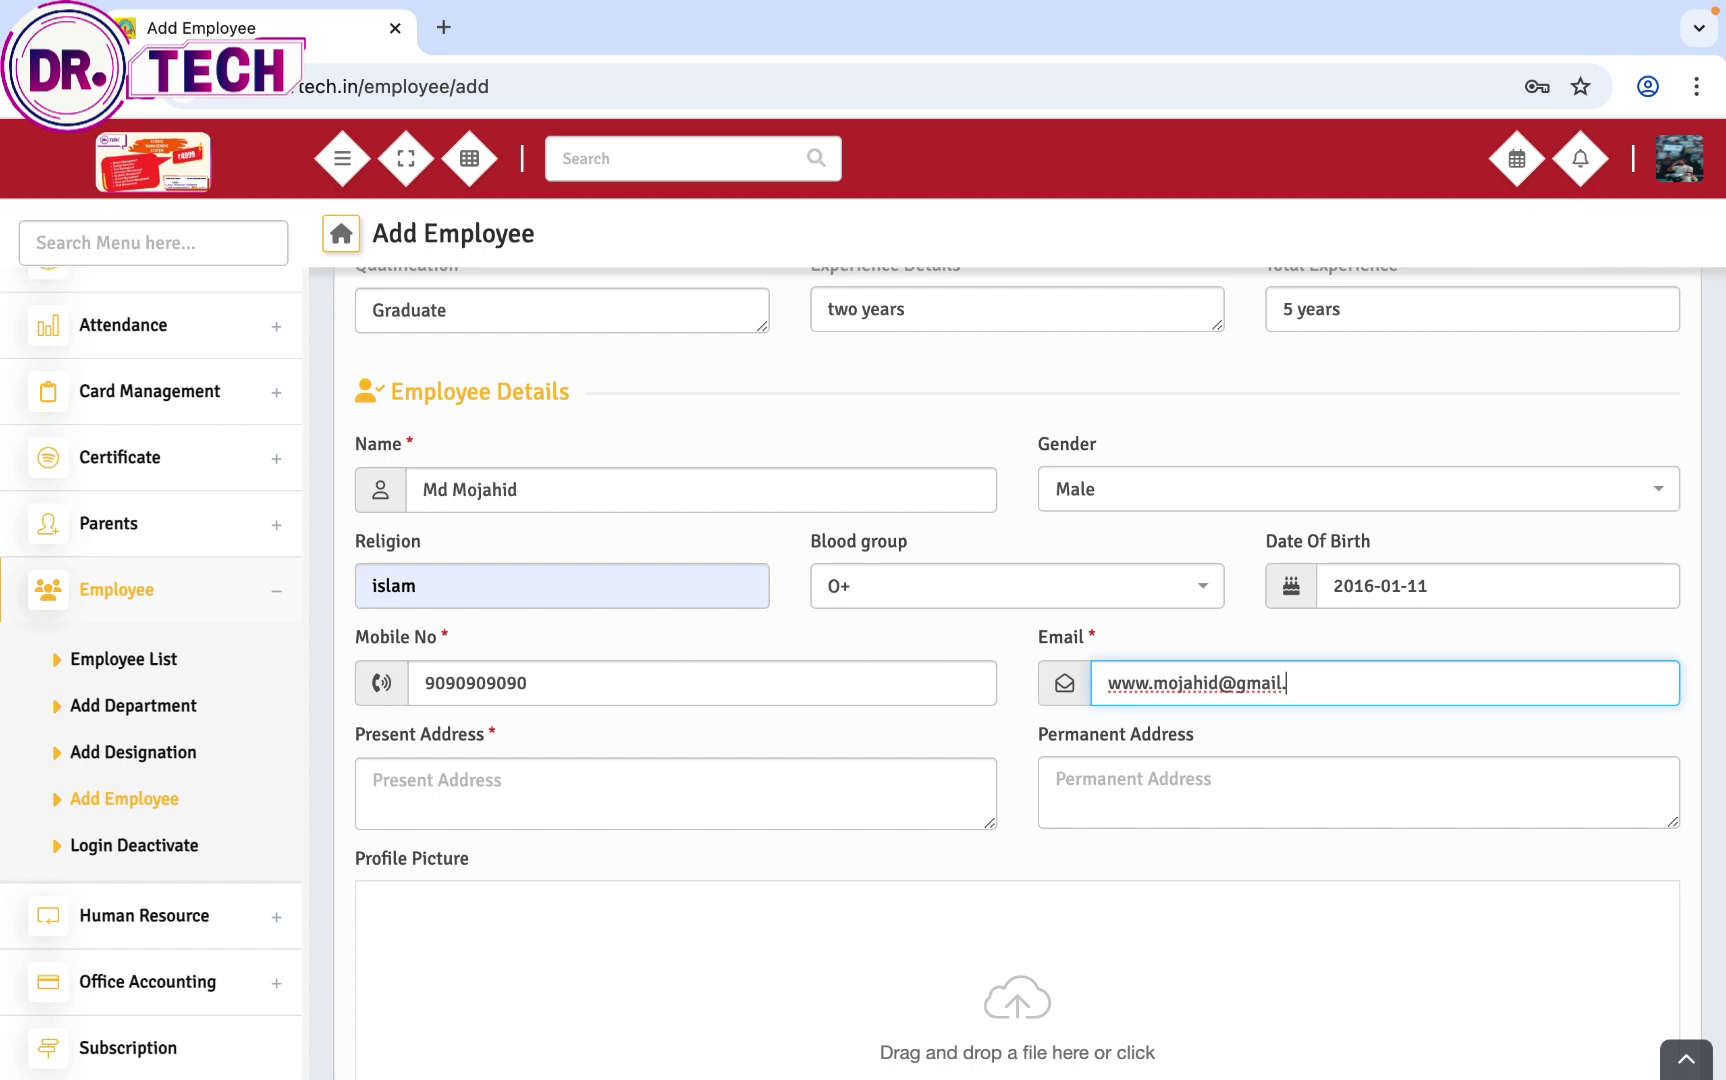
scroll(1206, 750, down, 1)
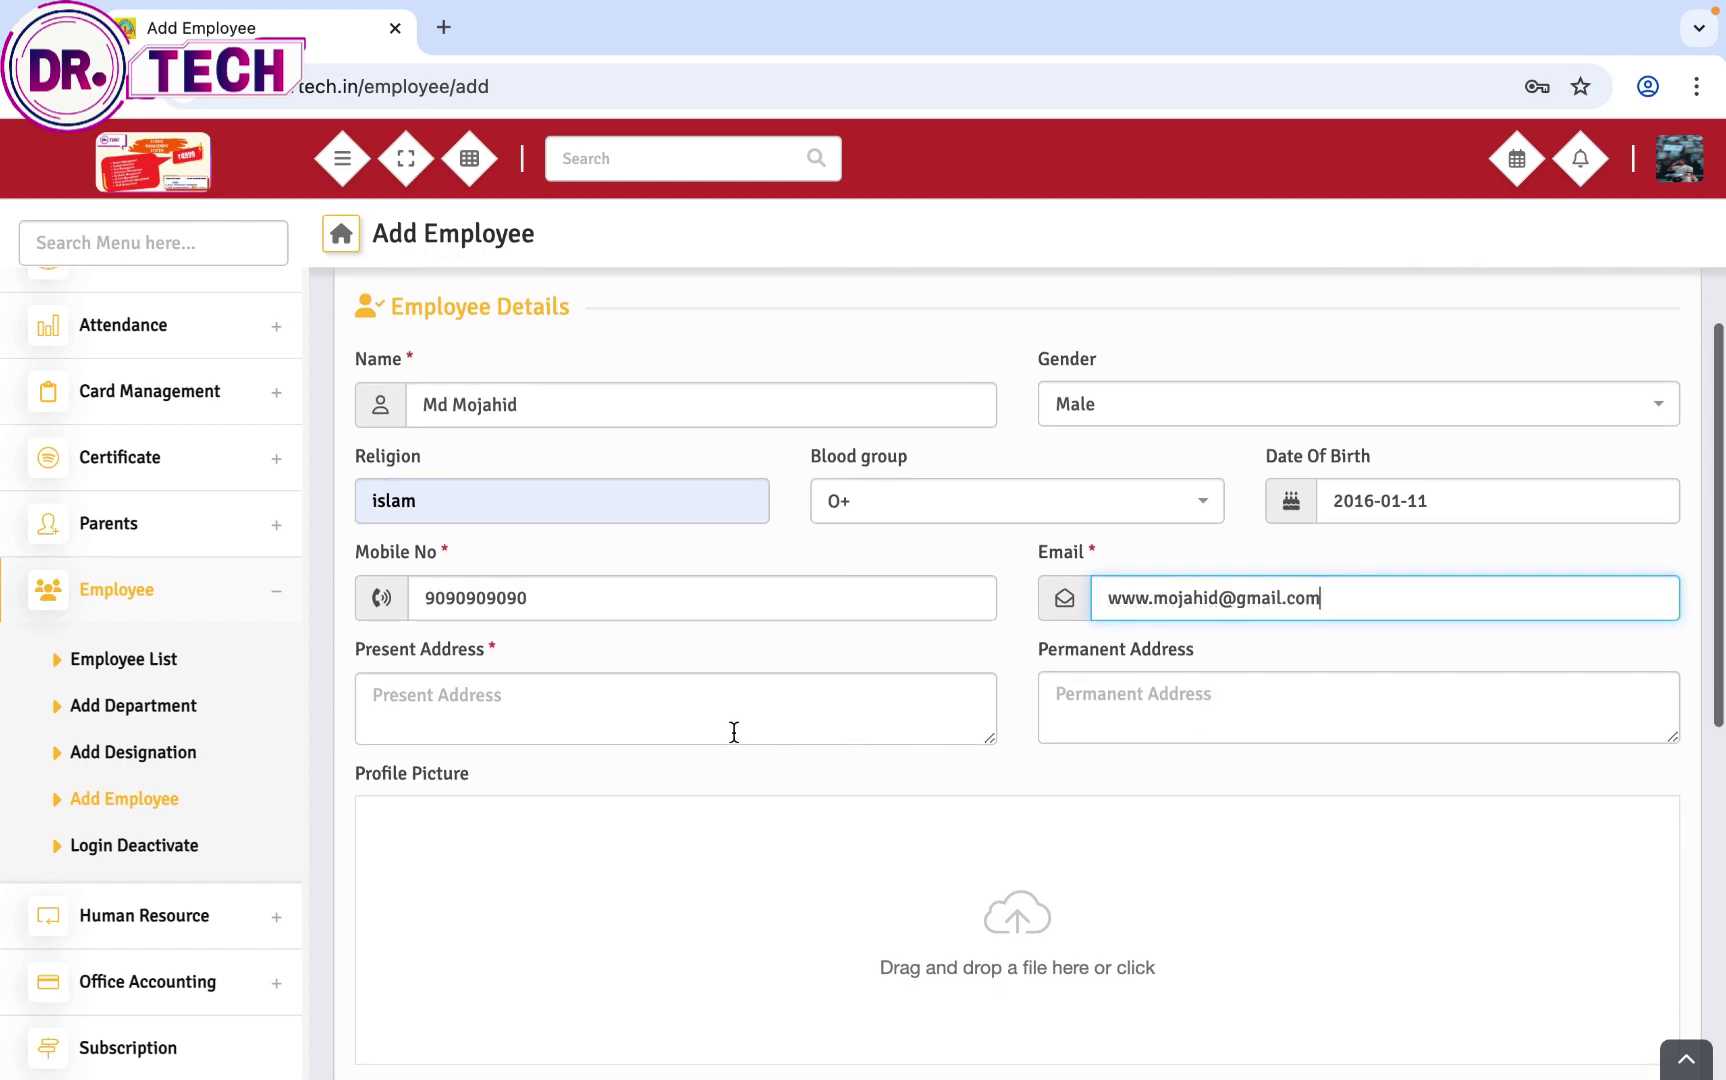
Step: Enter the employee's present address
click(730, 728)
text(Dh)
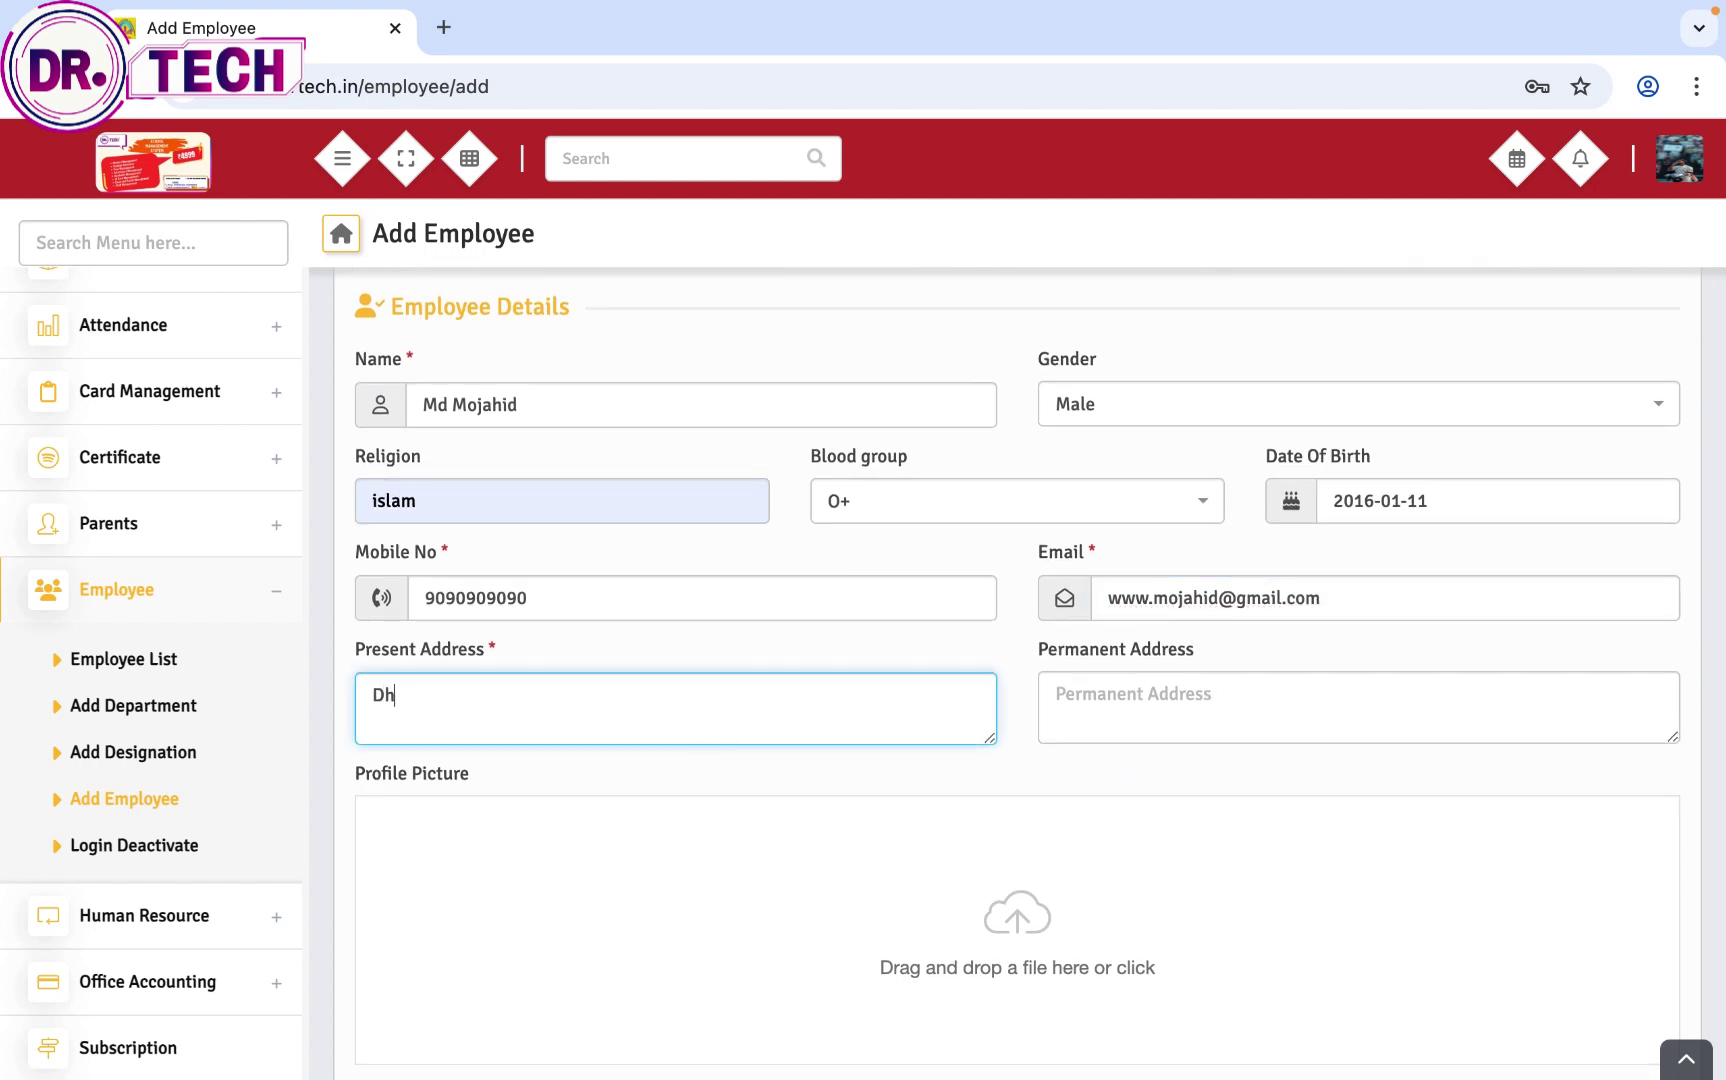
text(uliyan)
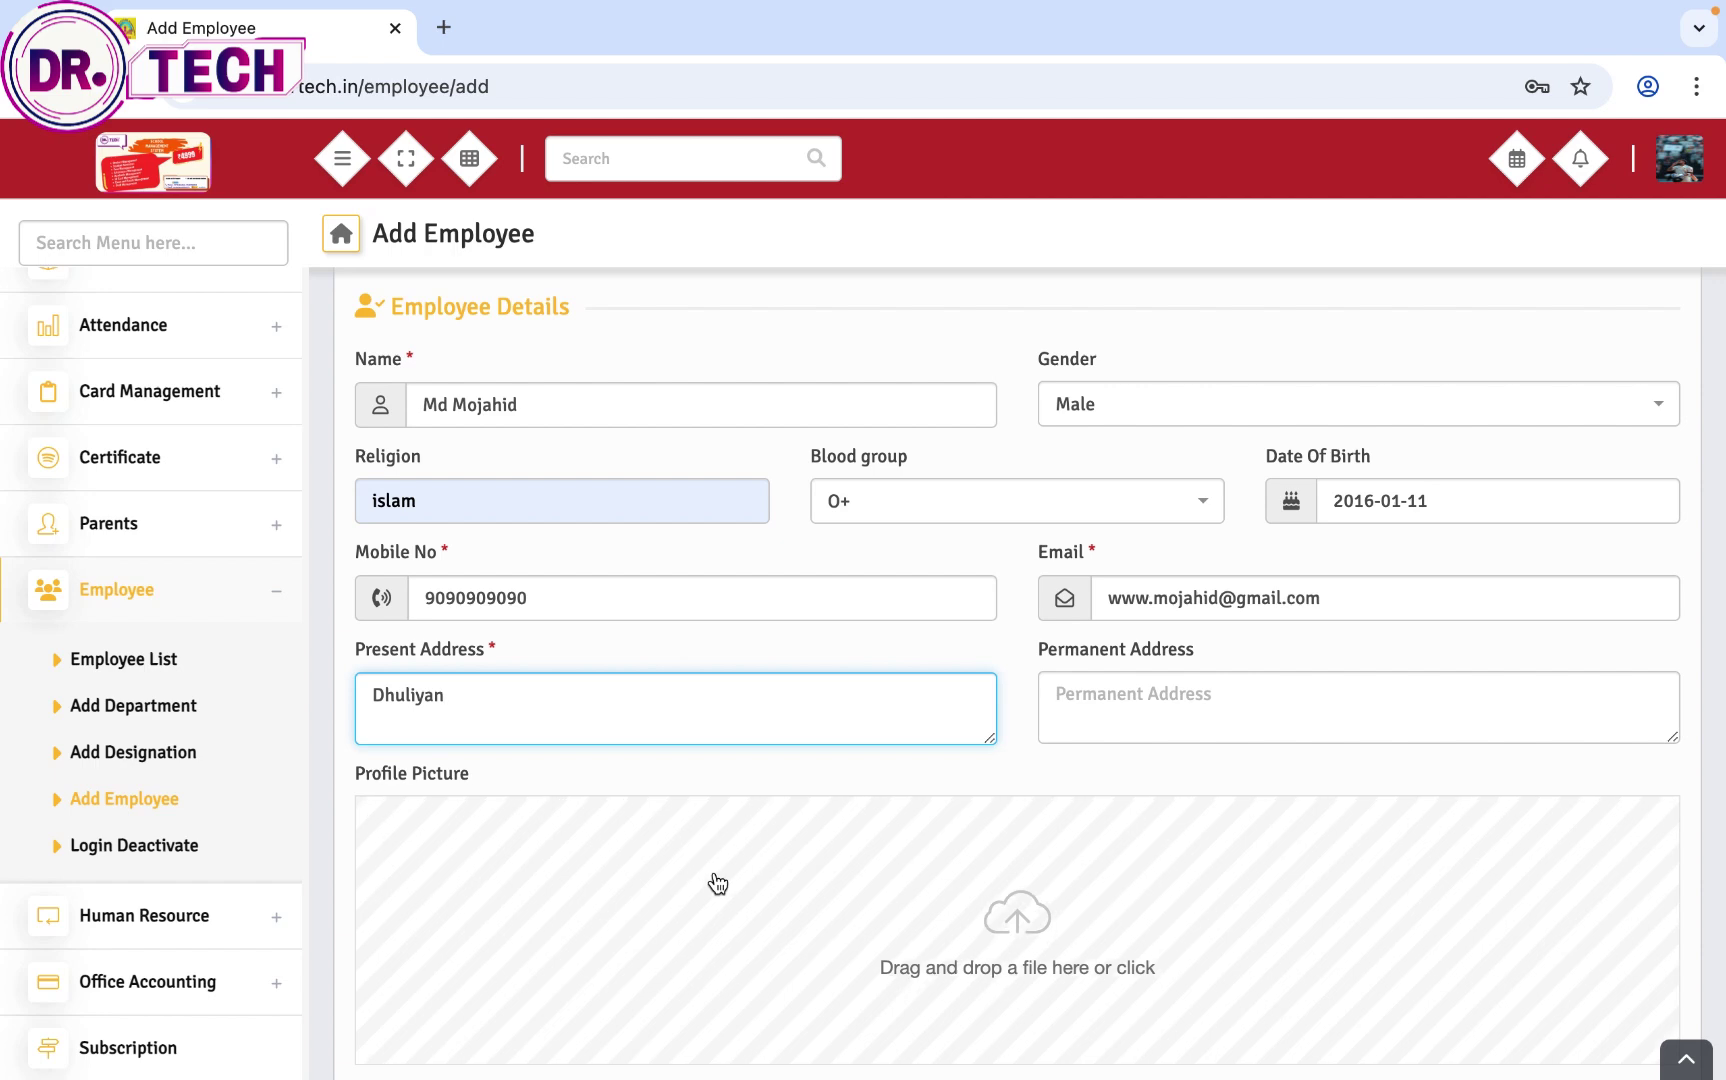
scroll(713, 878, down, 1)
Step: Attach download (1).jpeg from Downloads as the profile picture
click(1033, 796)
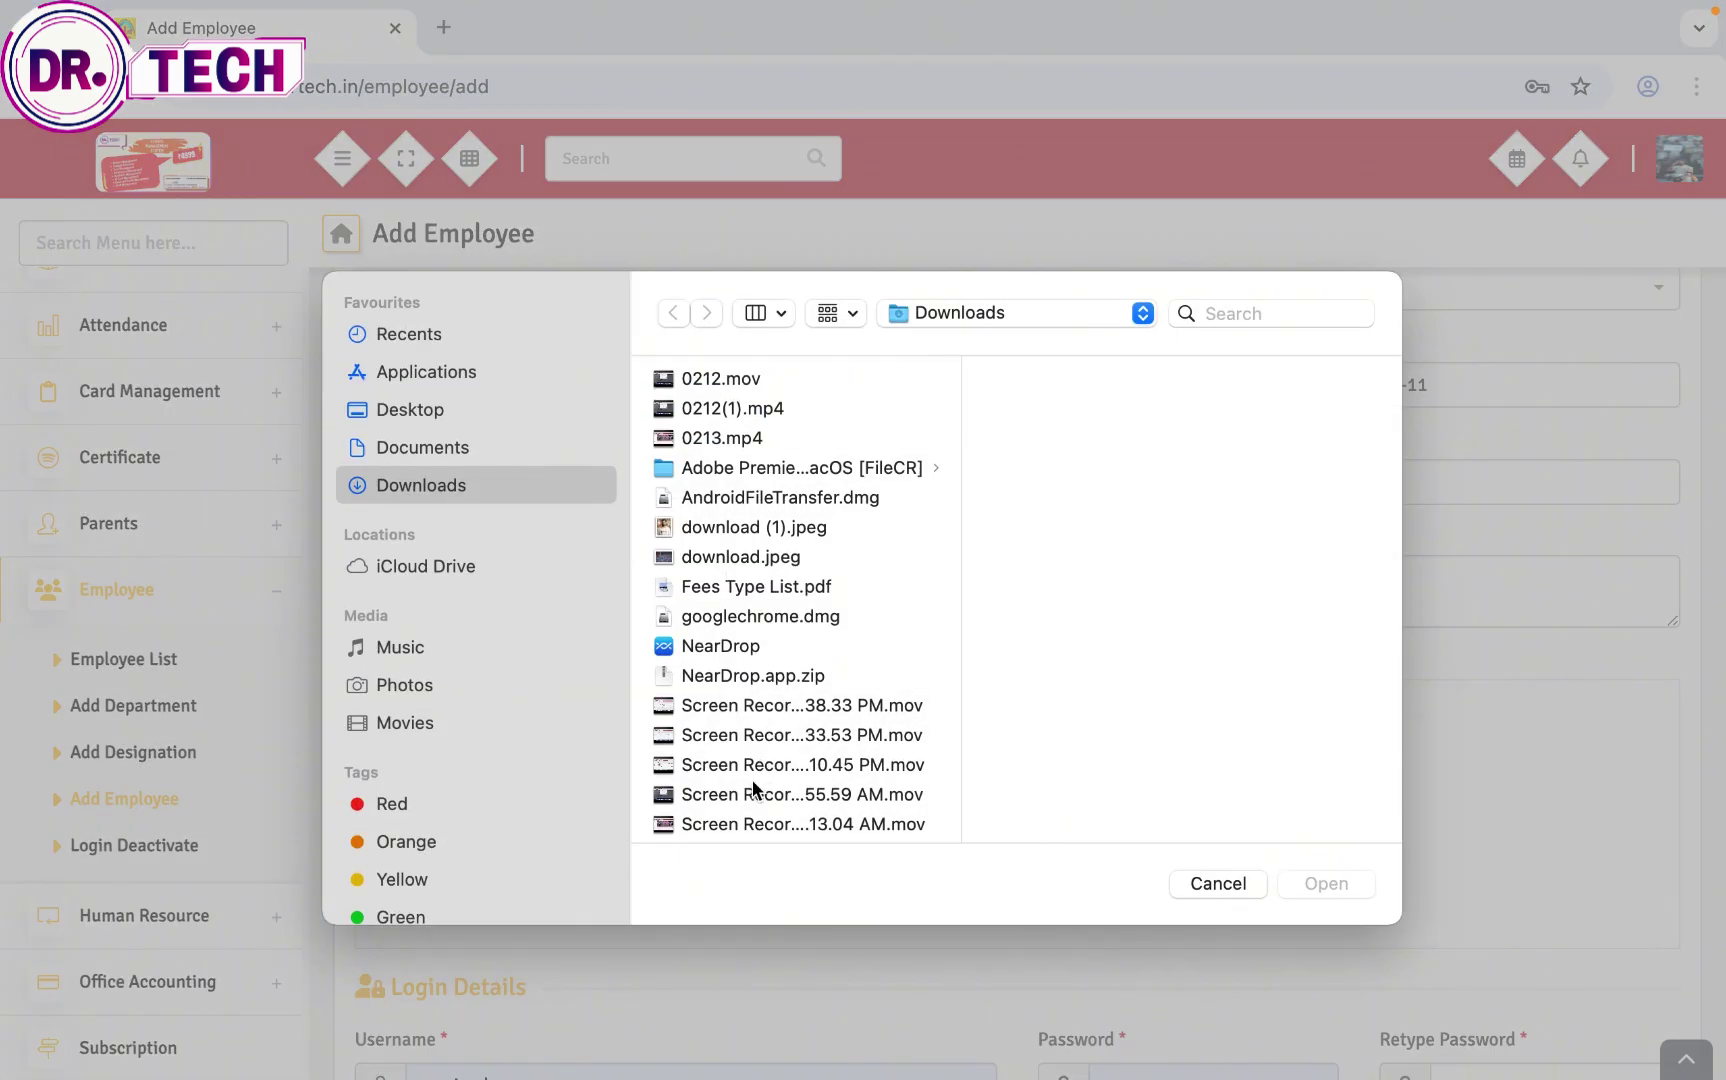
click(725, 530)
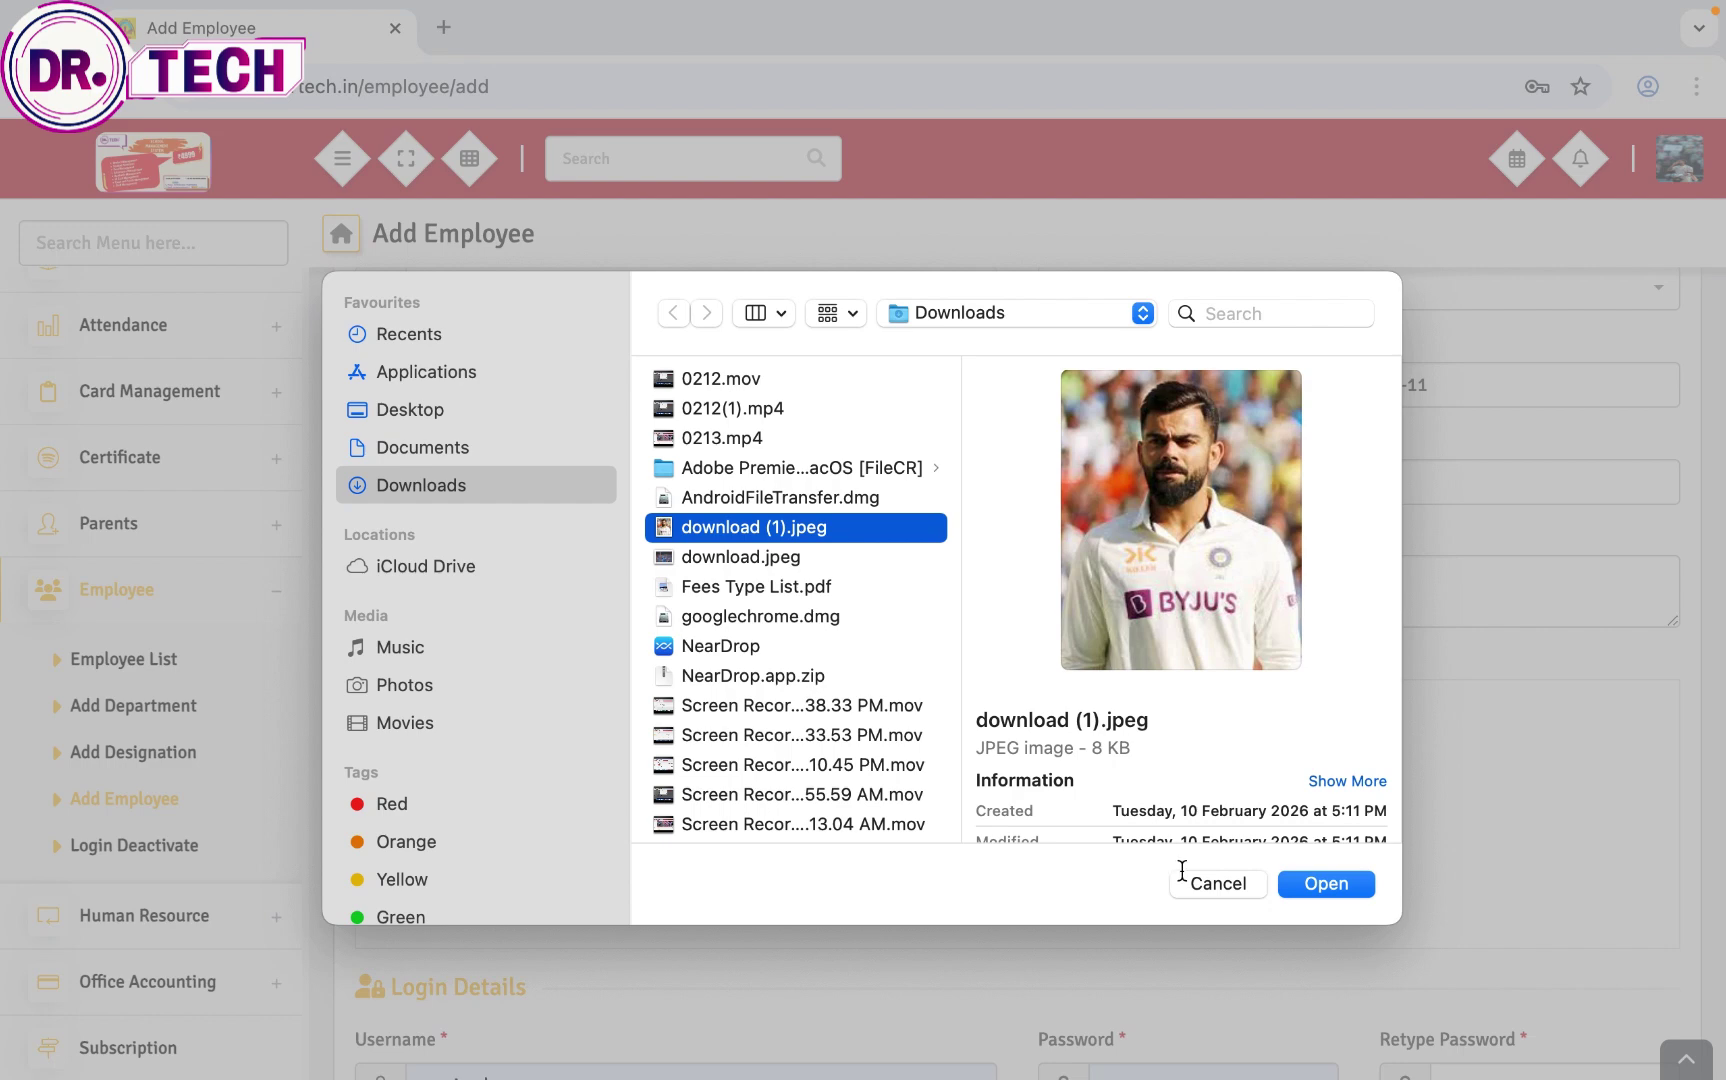
click(1312, 884)
scroll(1095, 903, down, 3)
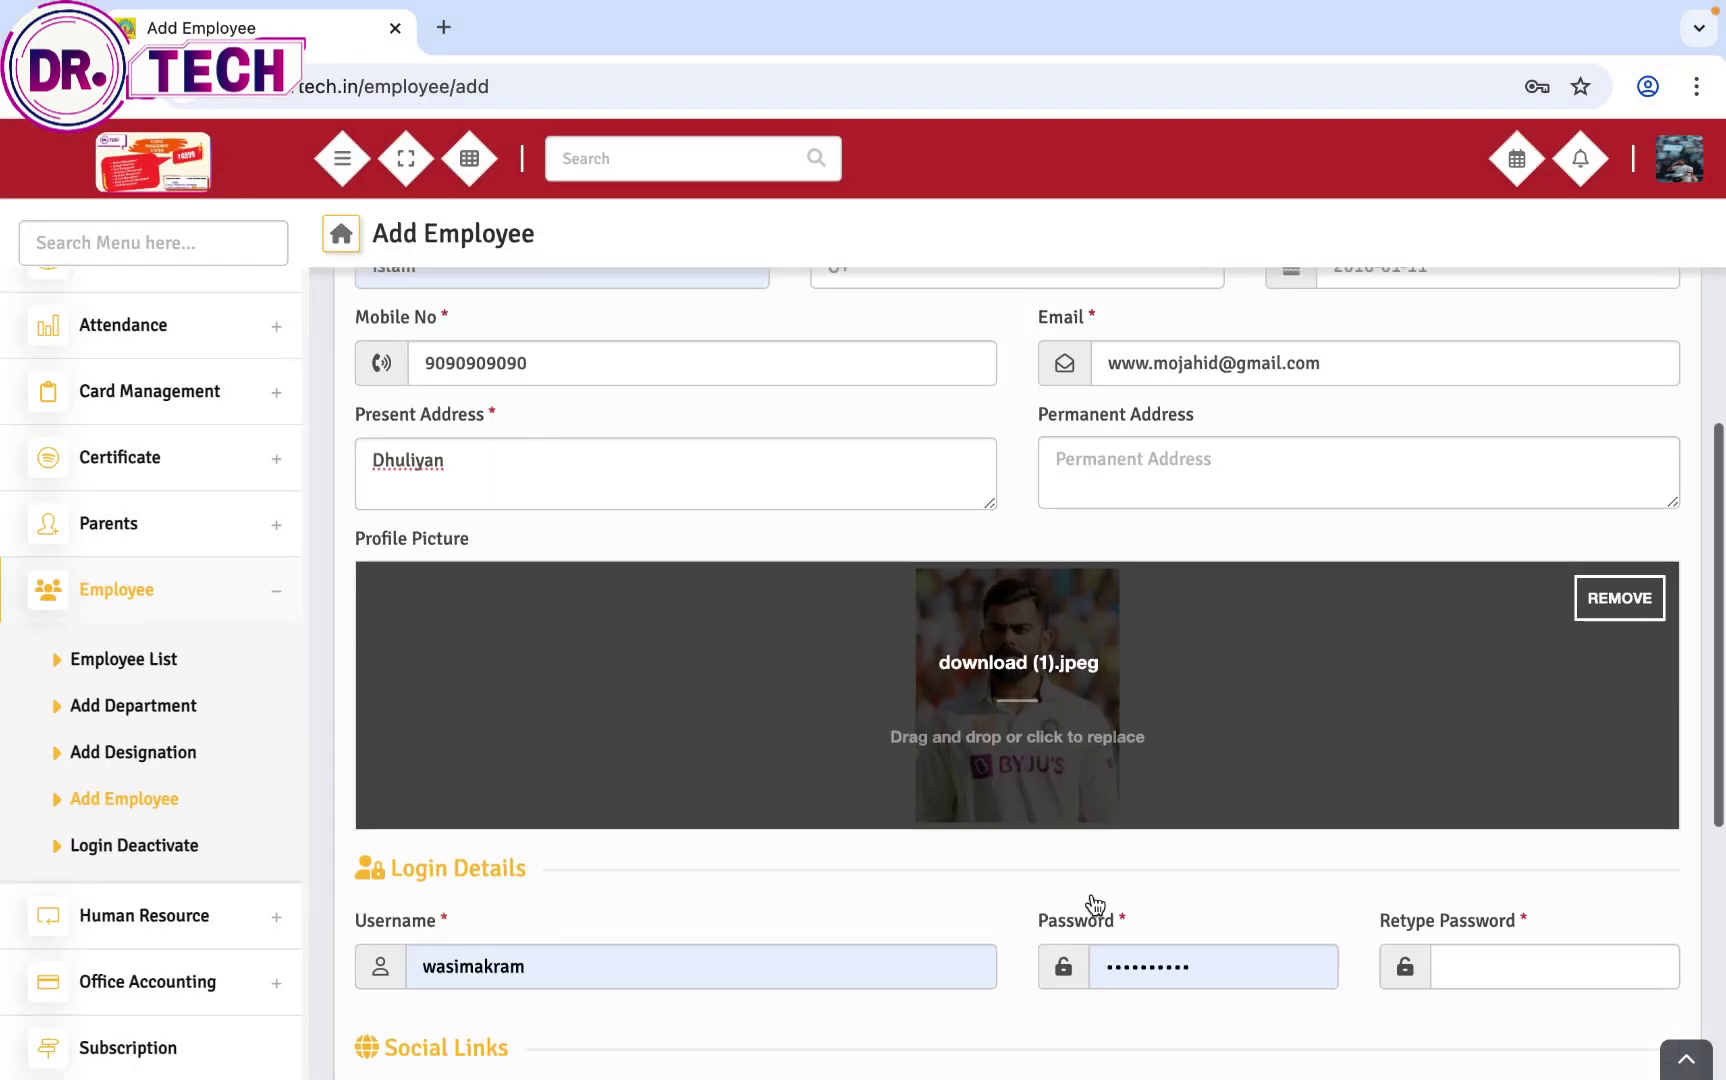
Step: Replace the autofilled login username and use it as the password and its confirmation
double_click(435, 814)
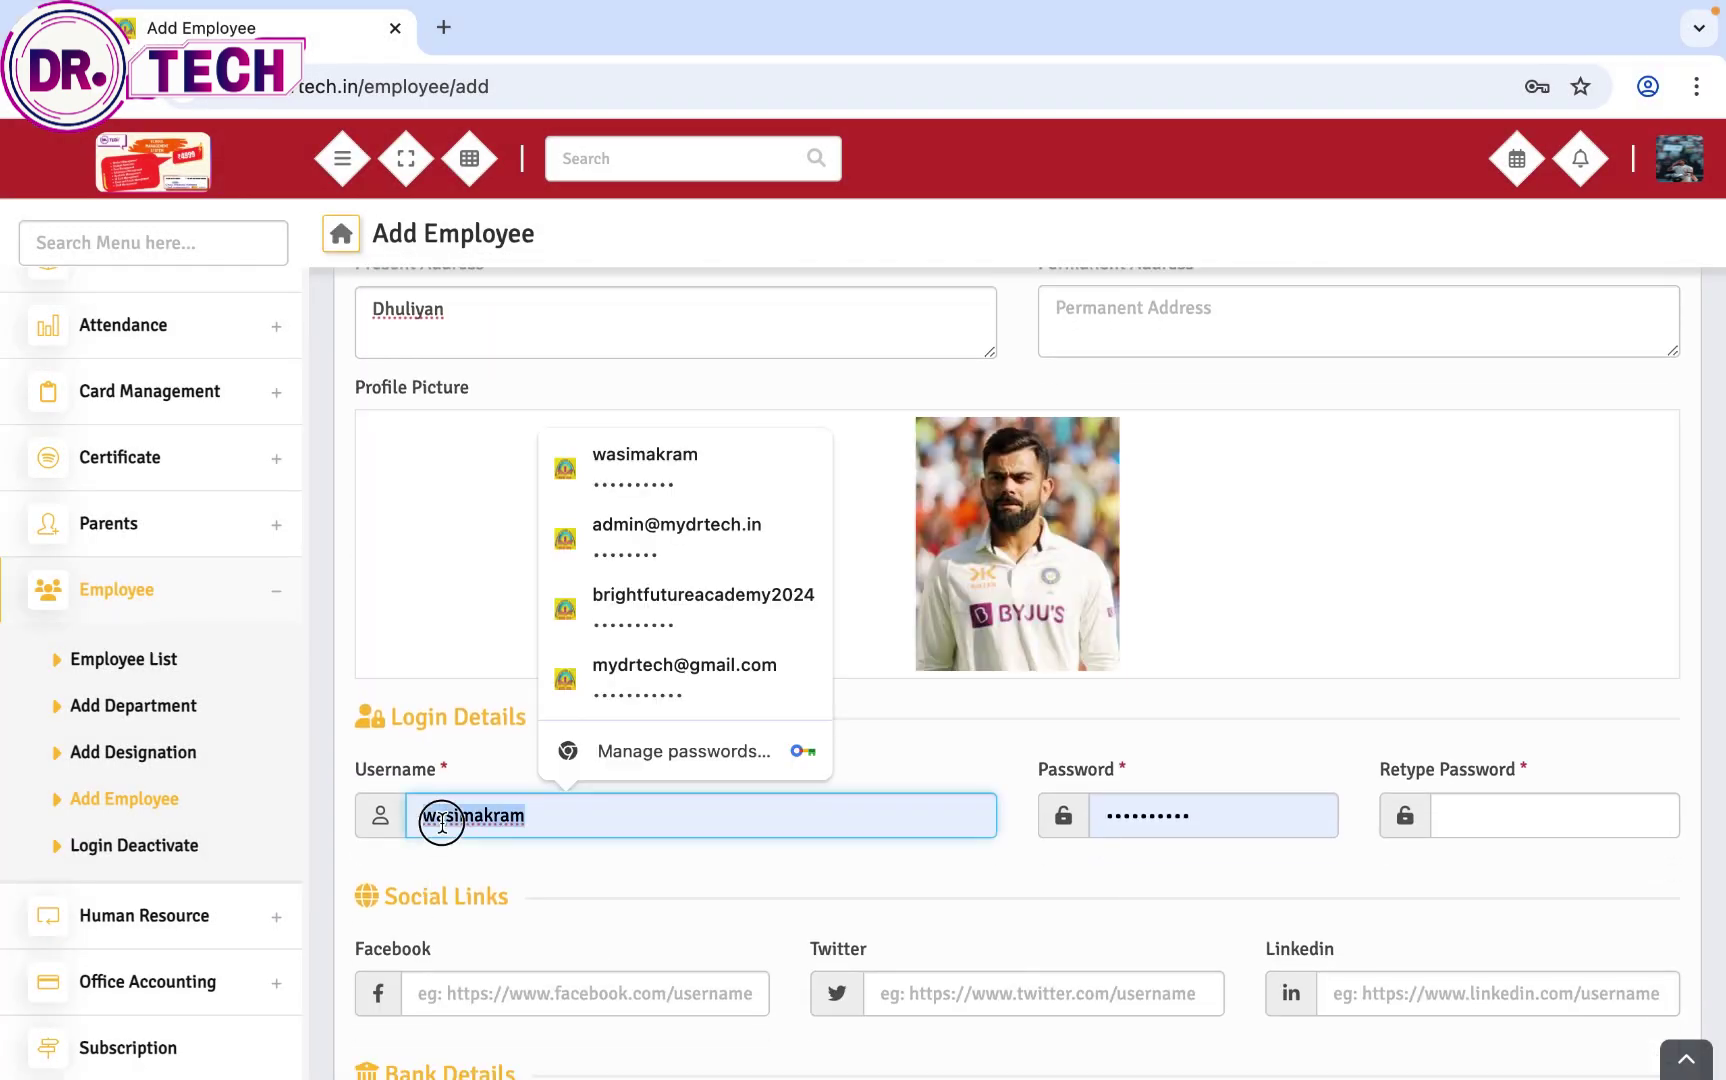
key(BackSpace)
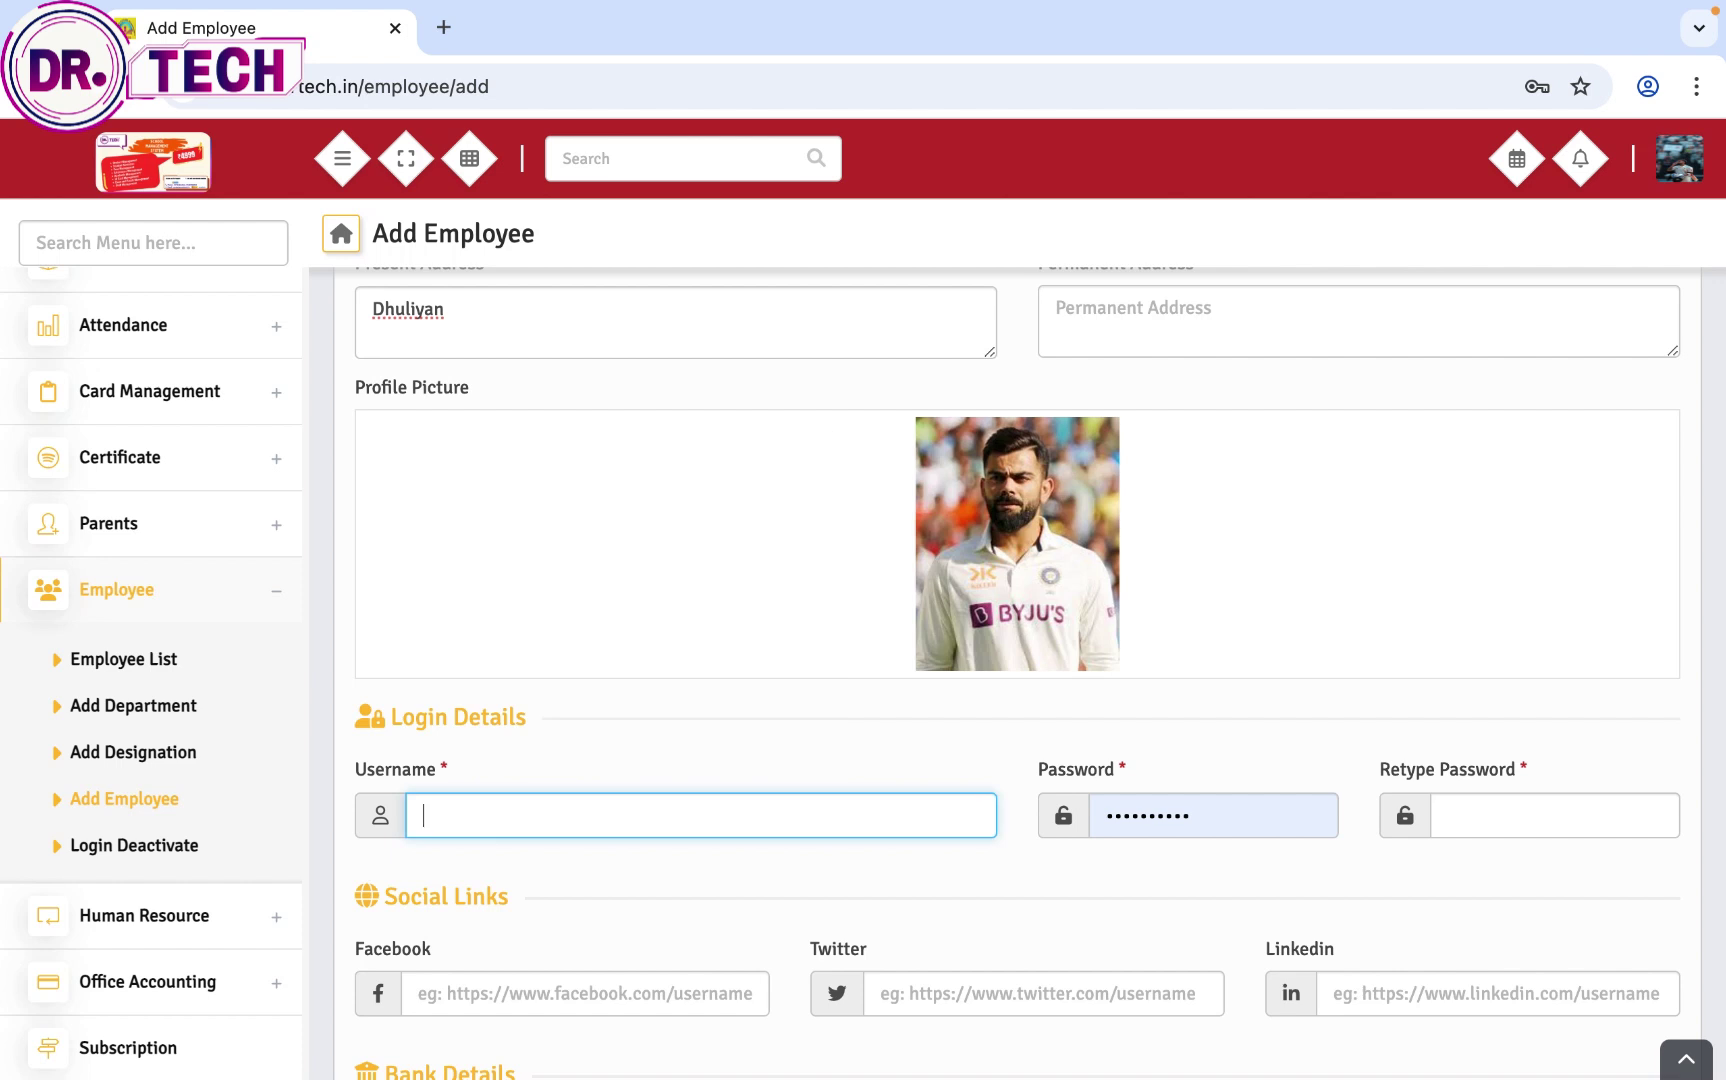
scroll(1040, 670, down, 1)
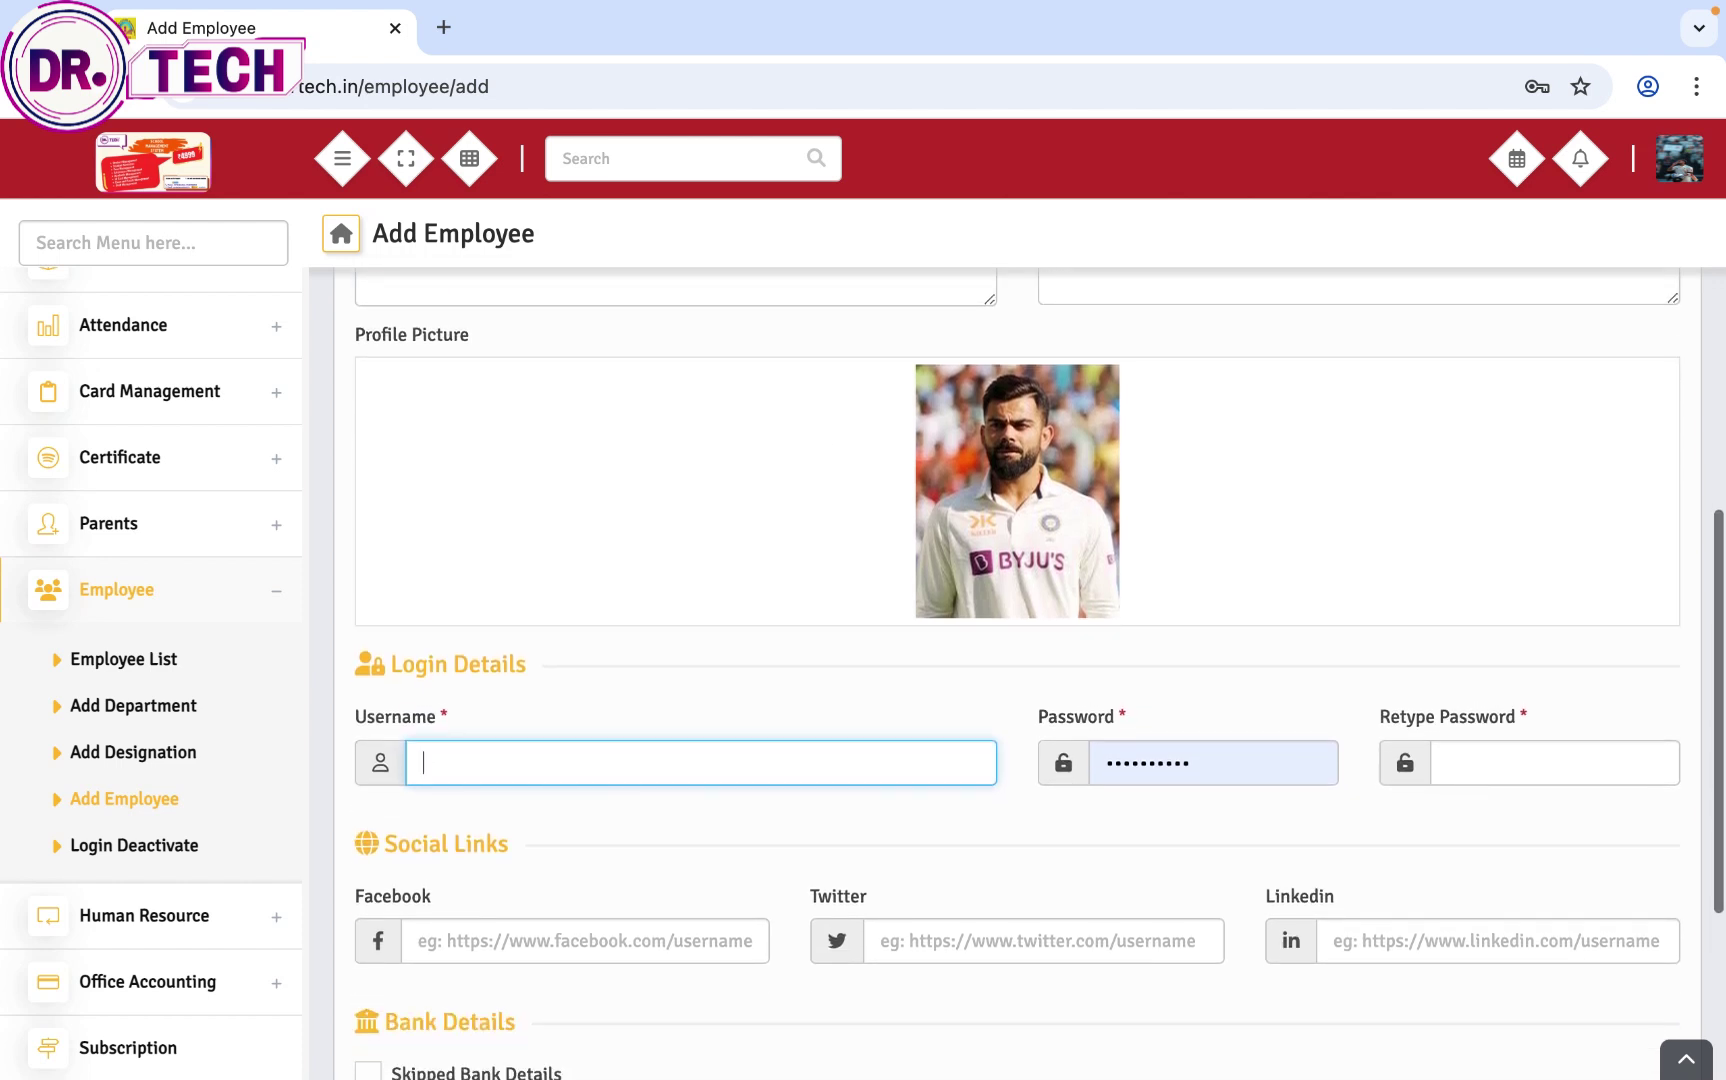
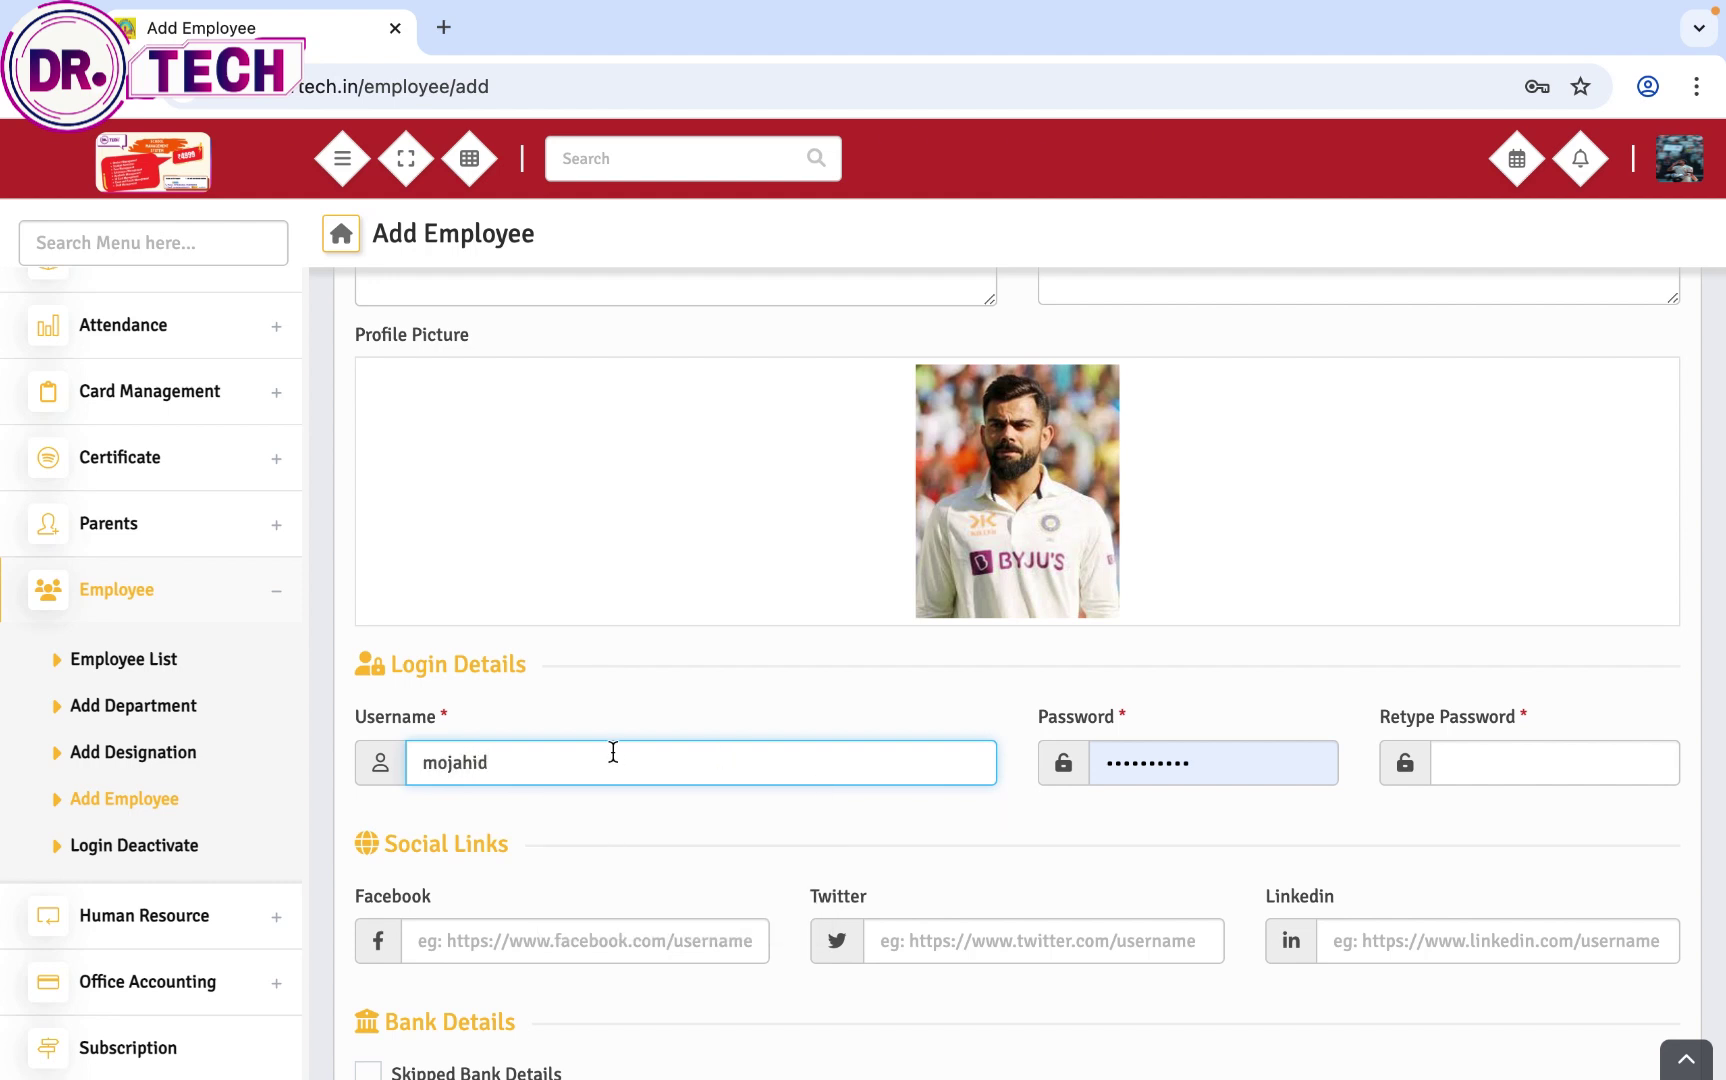
double_click(476, 763)
double_click(1112, 762)
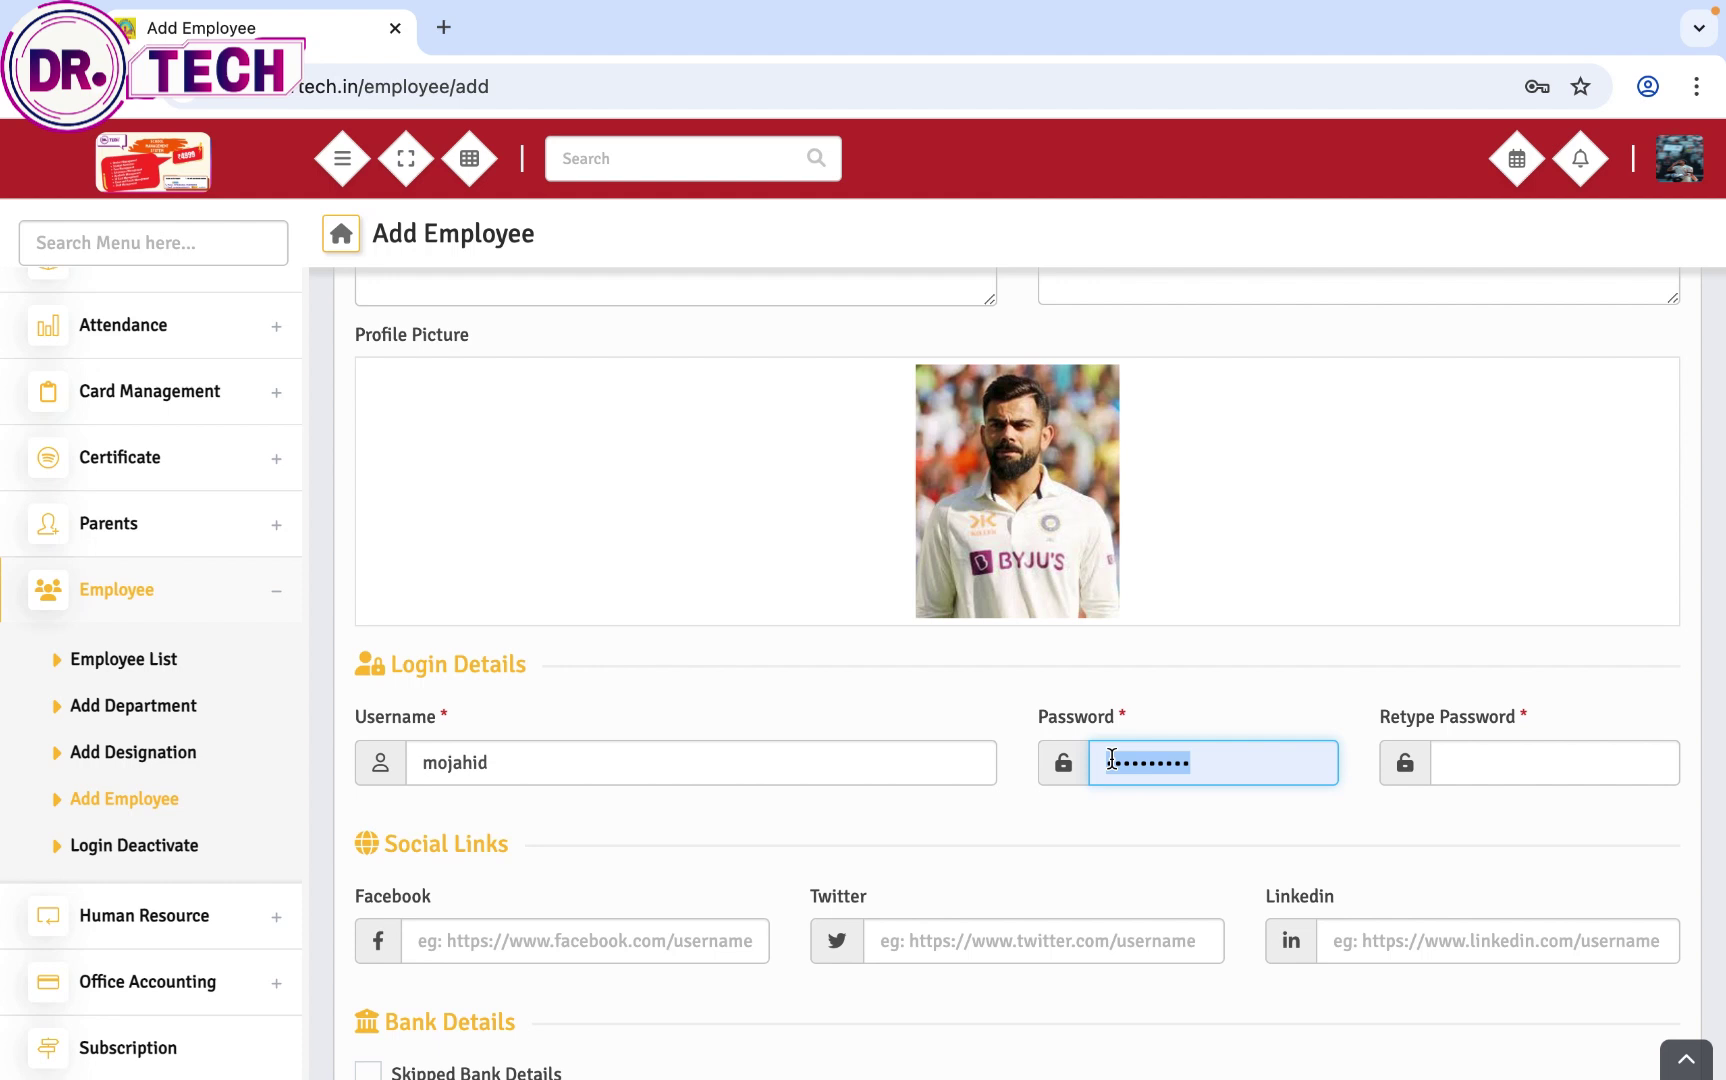
key(ctrl+v)
click(1489, 762)
key(ctrl+v)
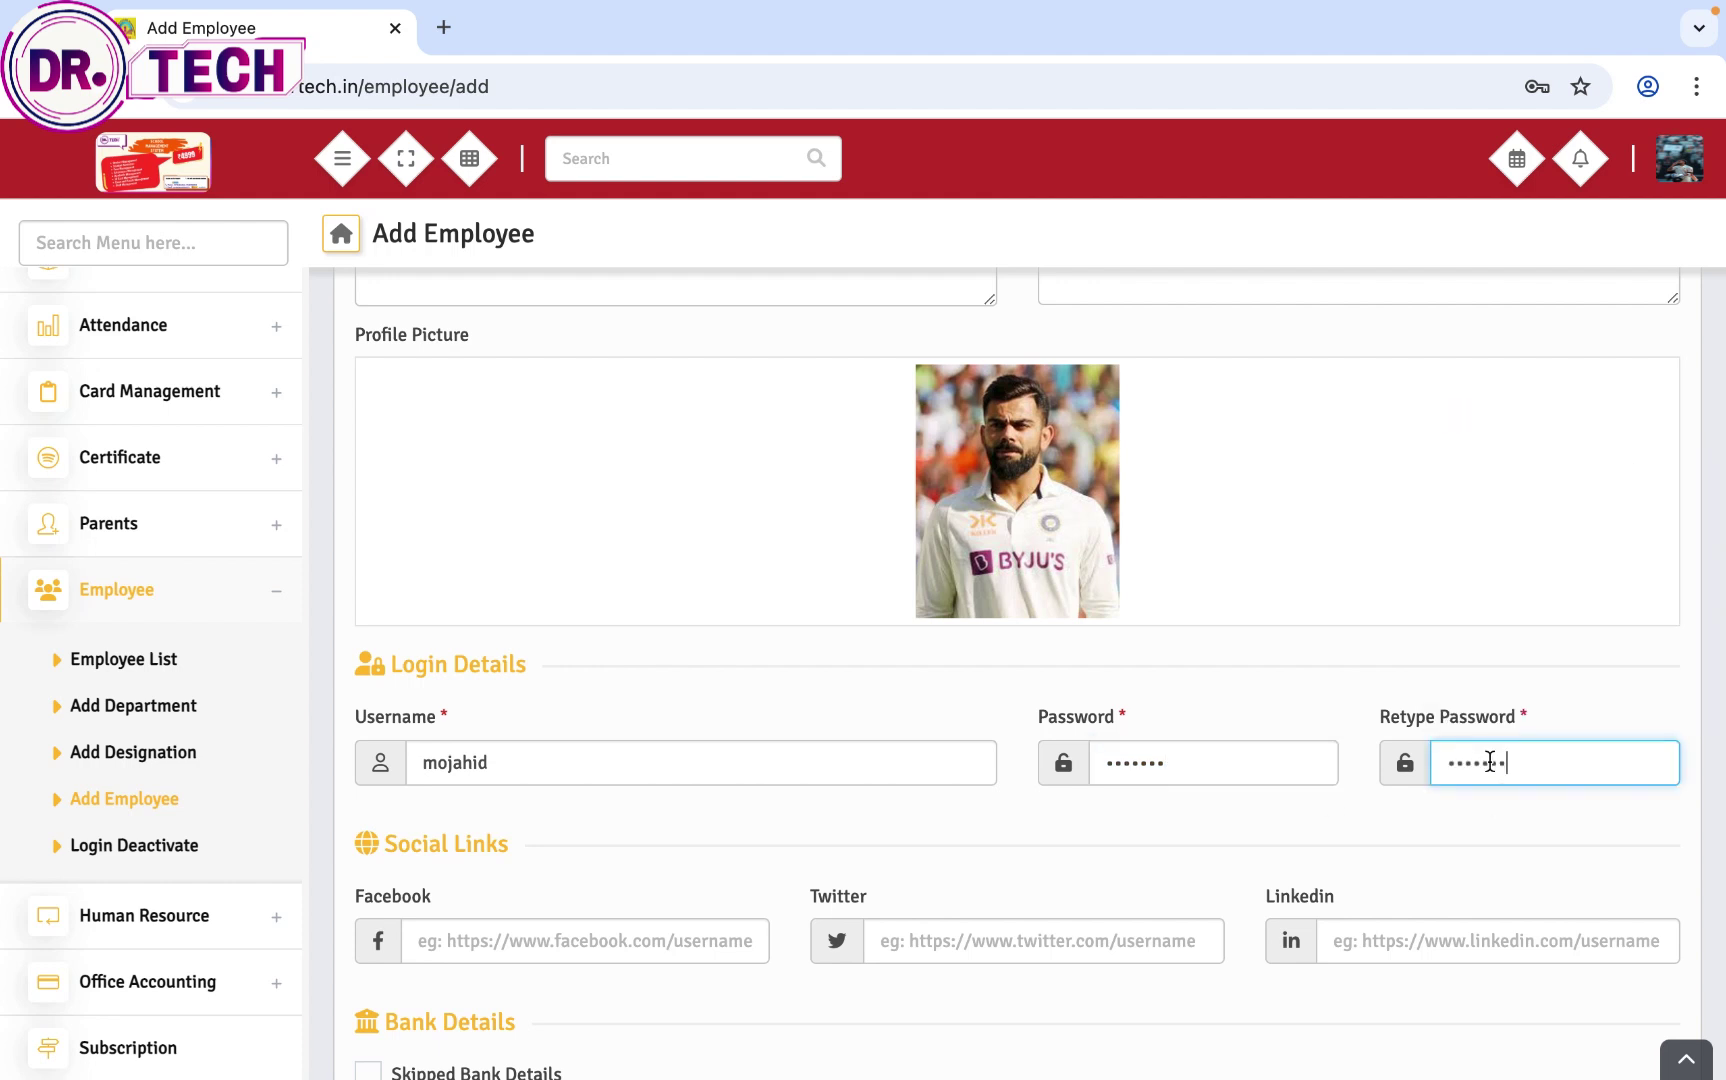
Step: Fill bank name union, account holder, account number and branch Dhuliyan, then save the employee
scroll(1409, 845, down, 3)
click(452, 862)
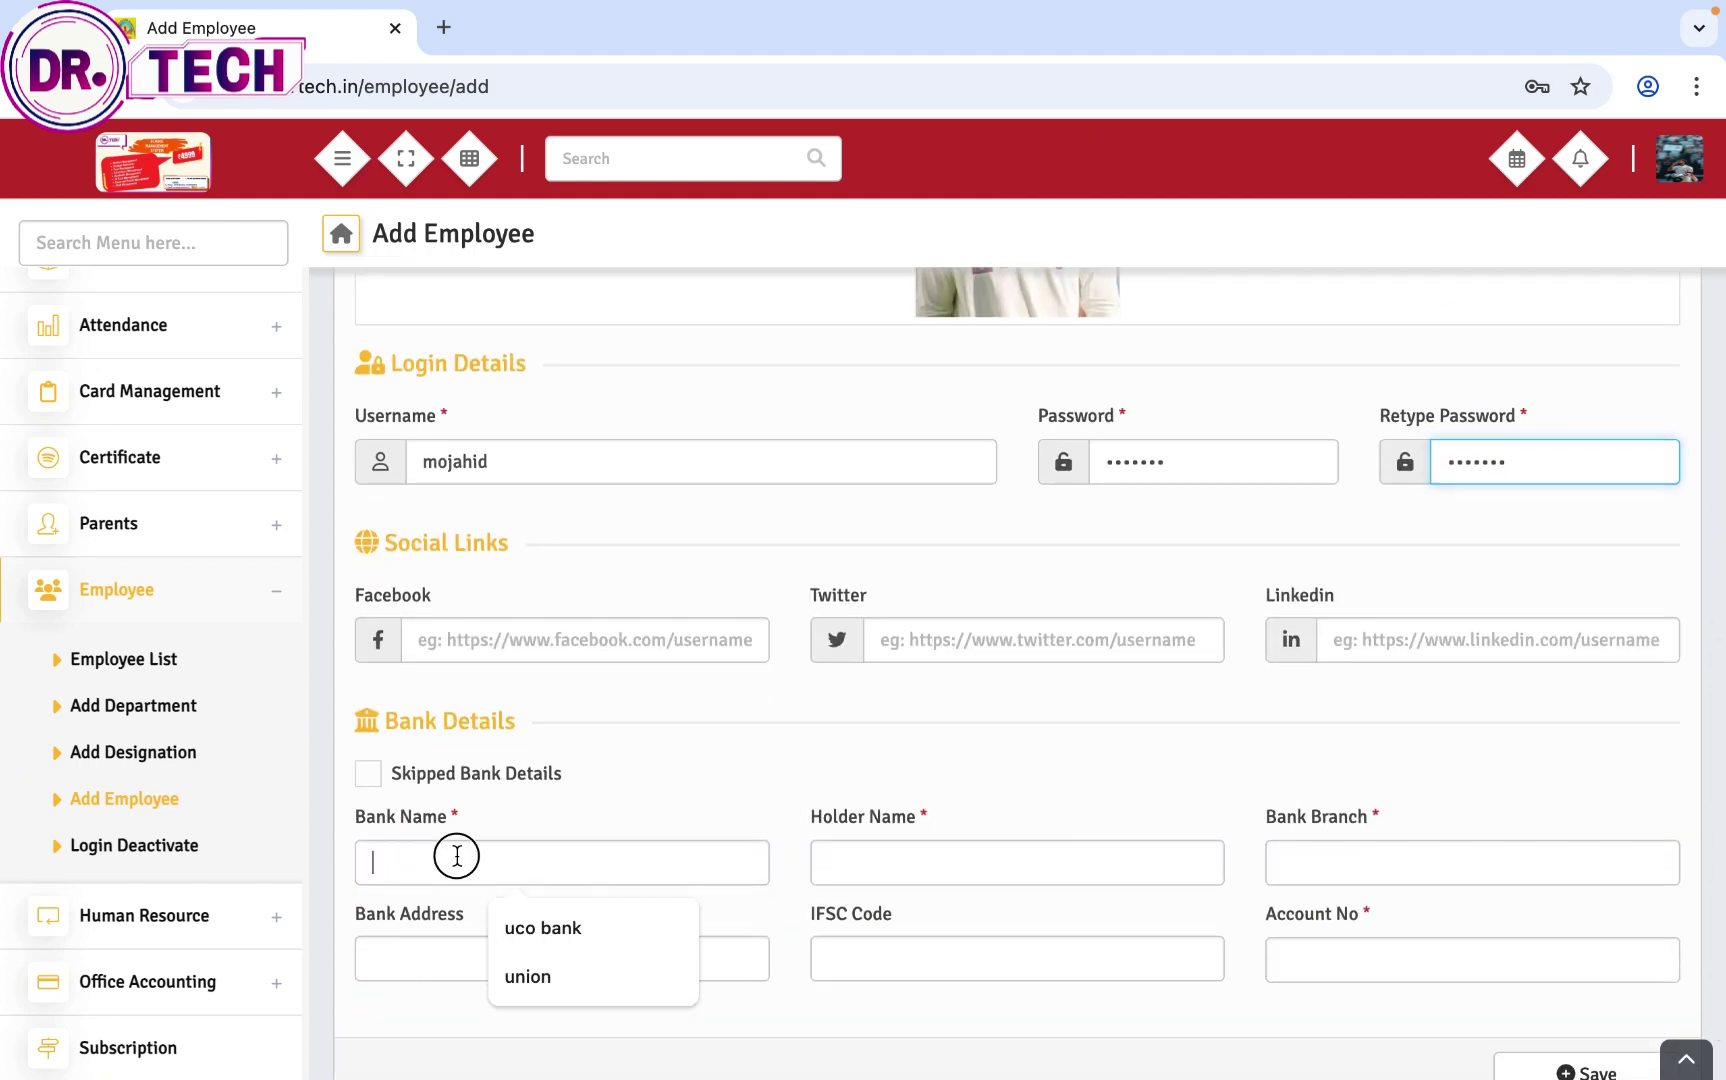
click(532, 975)
click(879, 857)
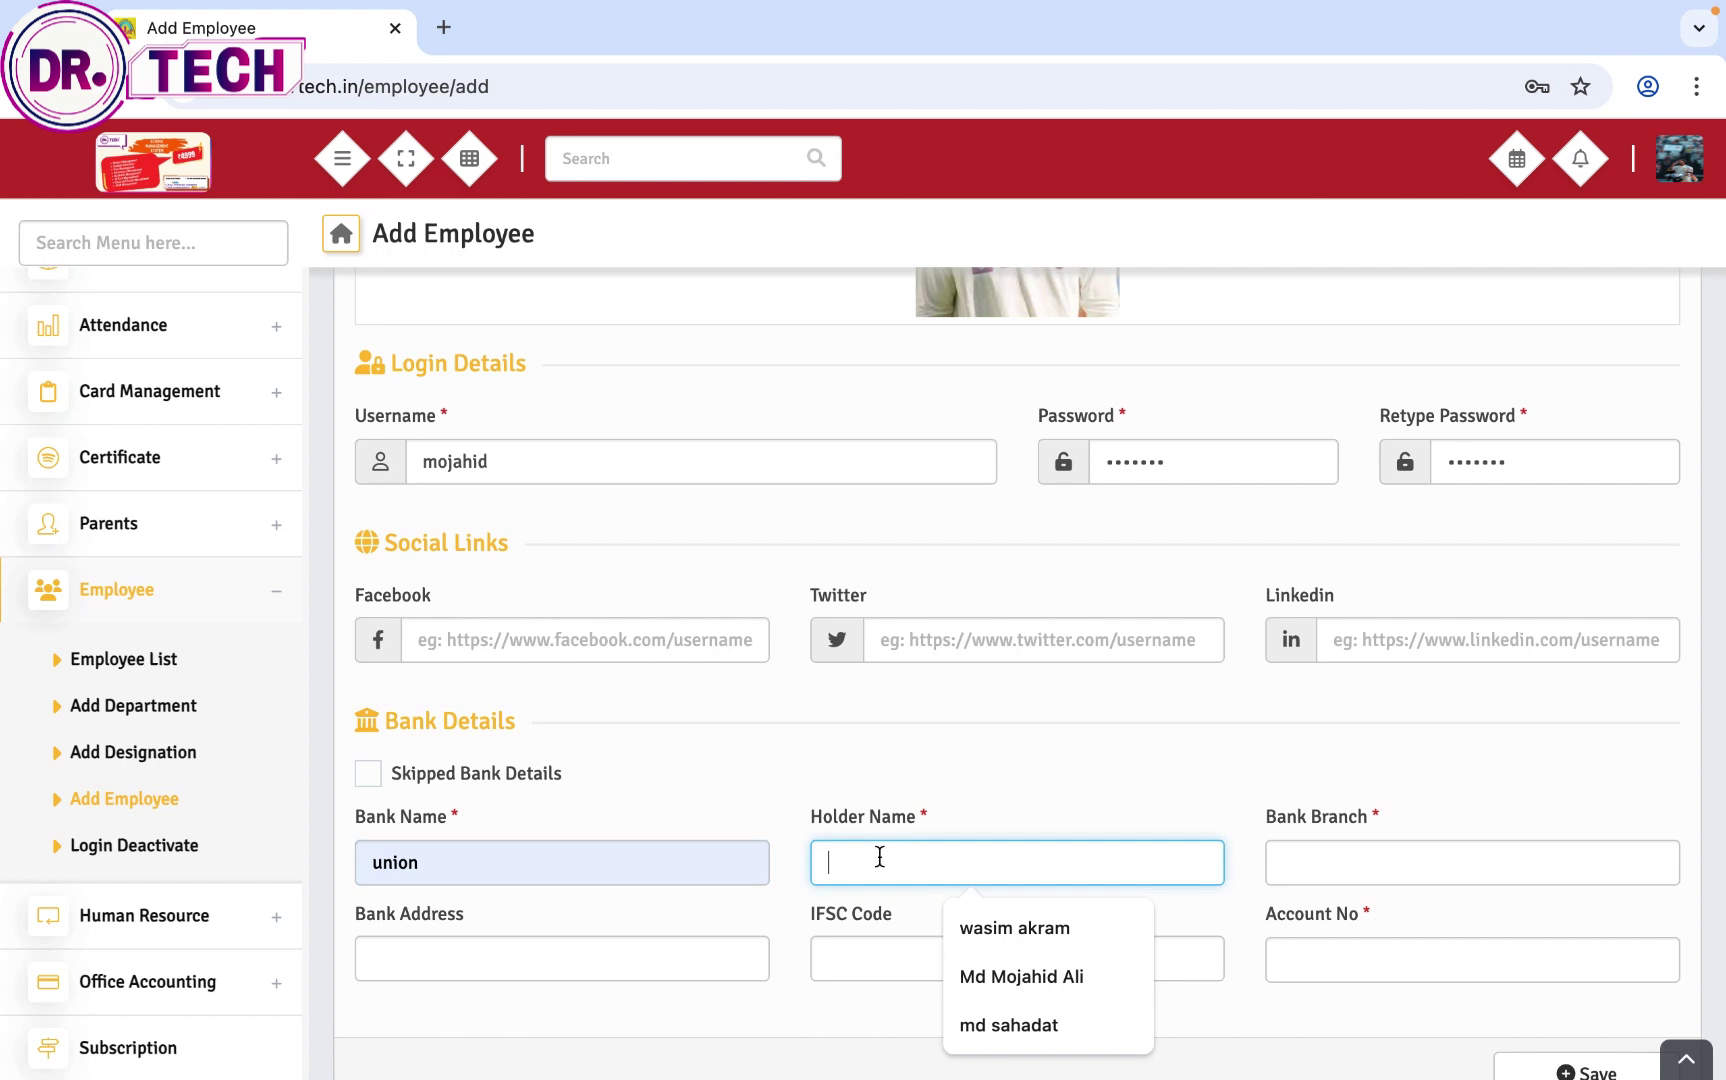
click(1067, 976)
click(1285, 955)
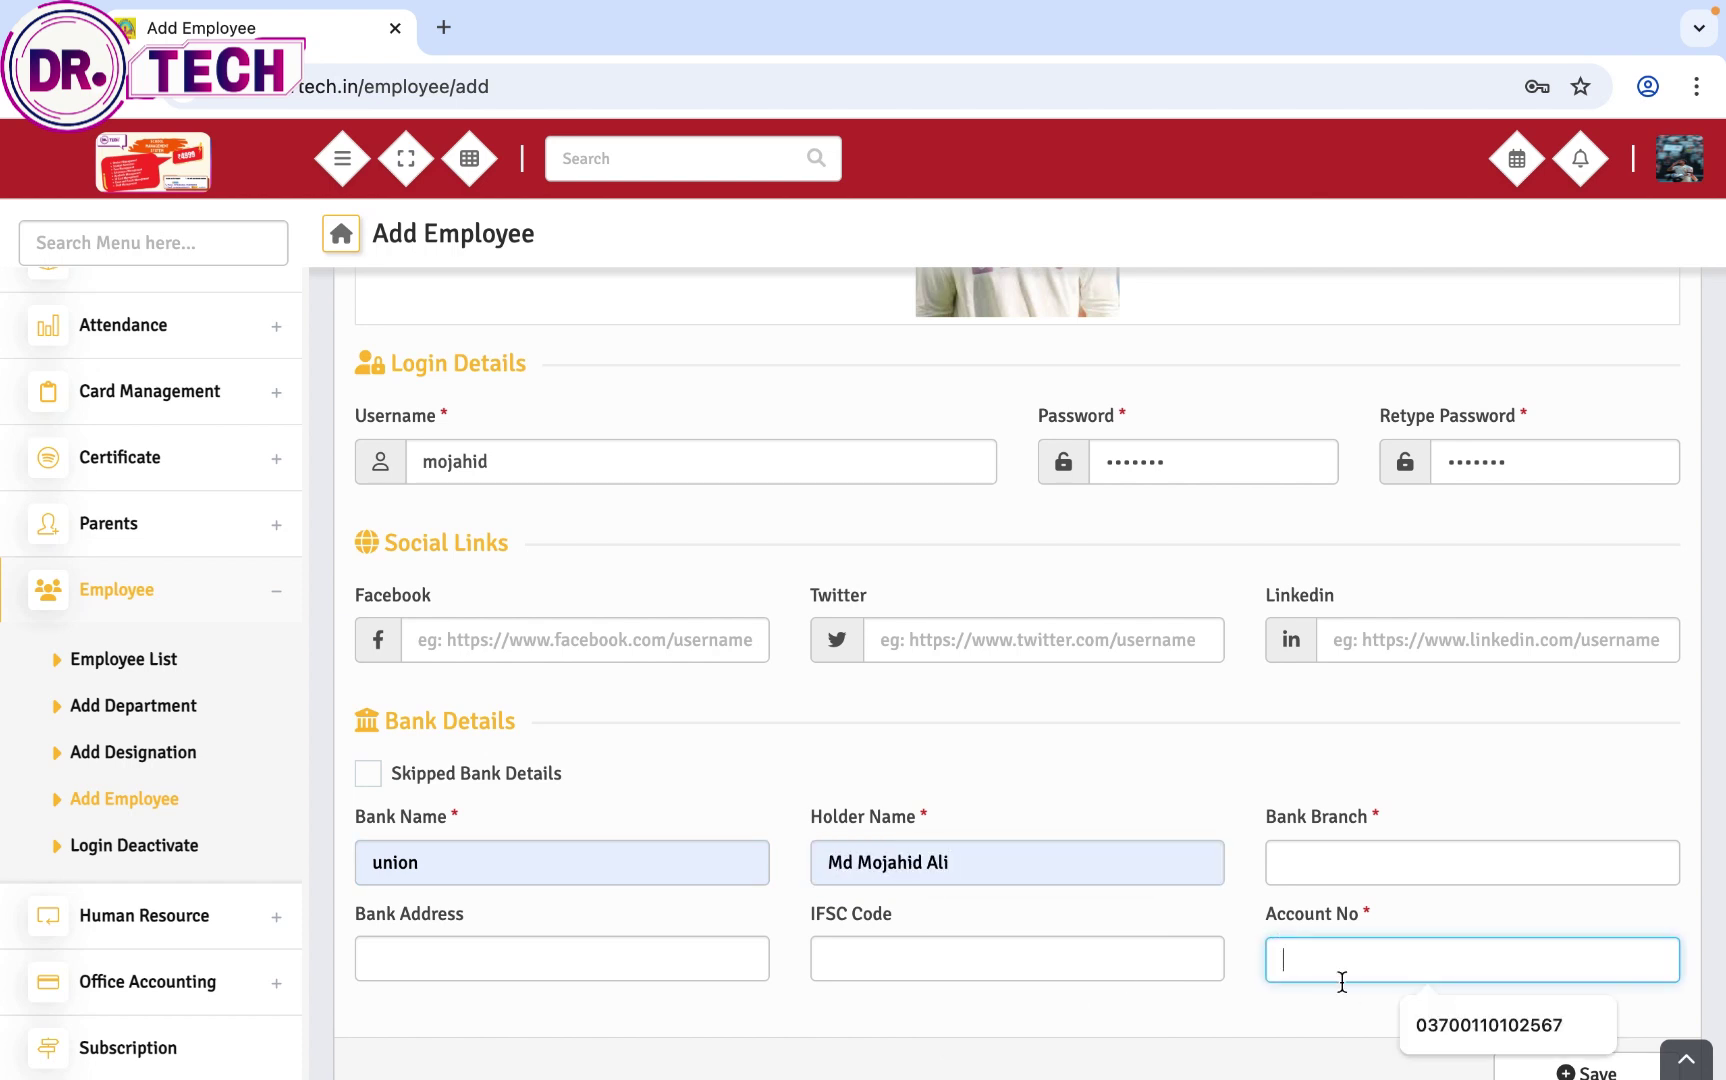
click(1453, 1025)
click(1349, 860)
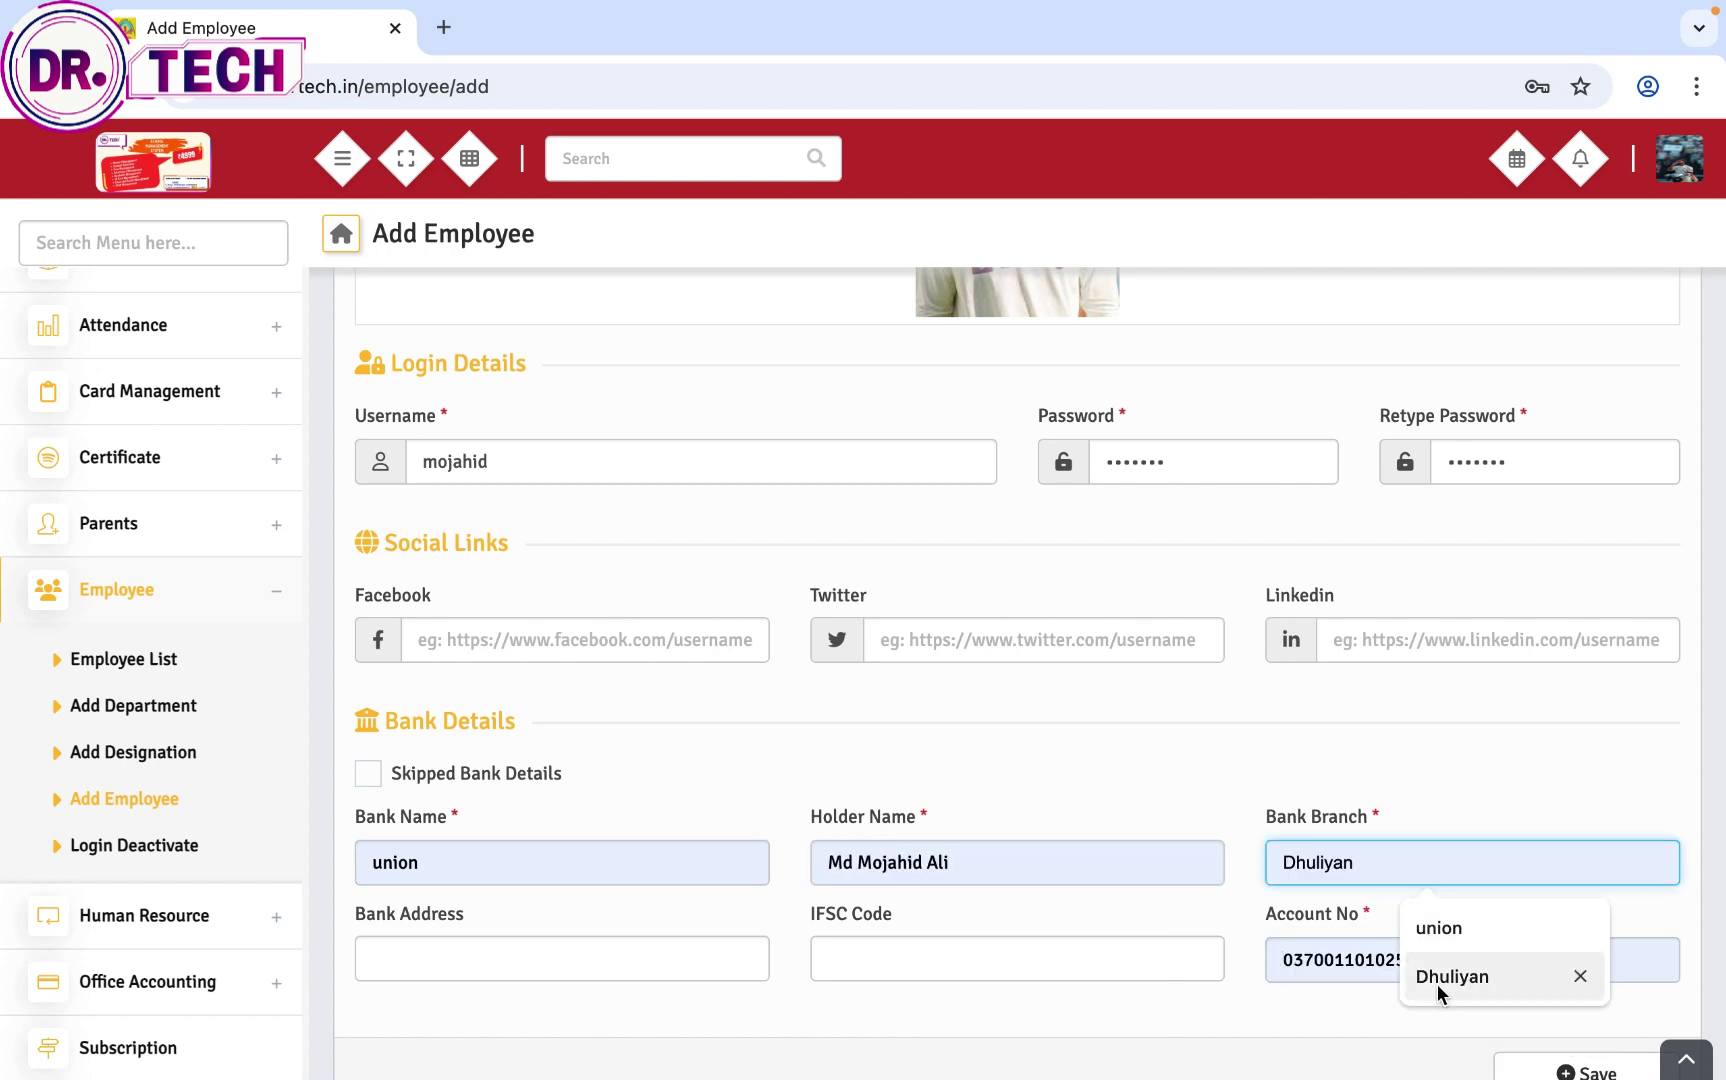
click(1440, 980)
scroll(1400, 962, down, 1)
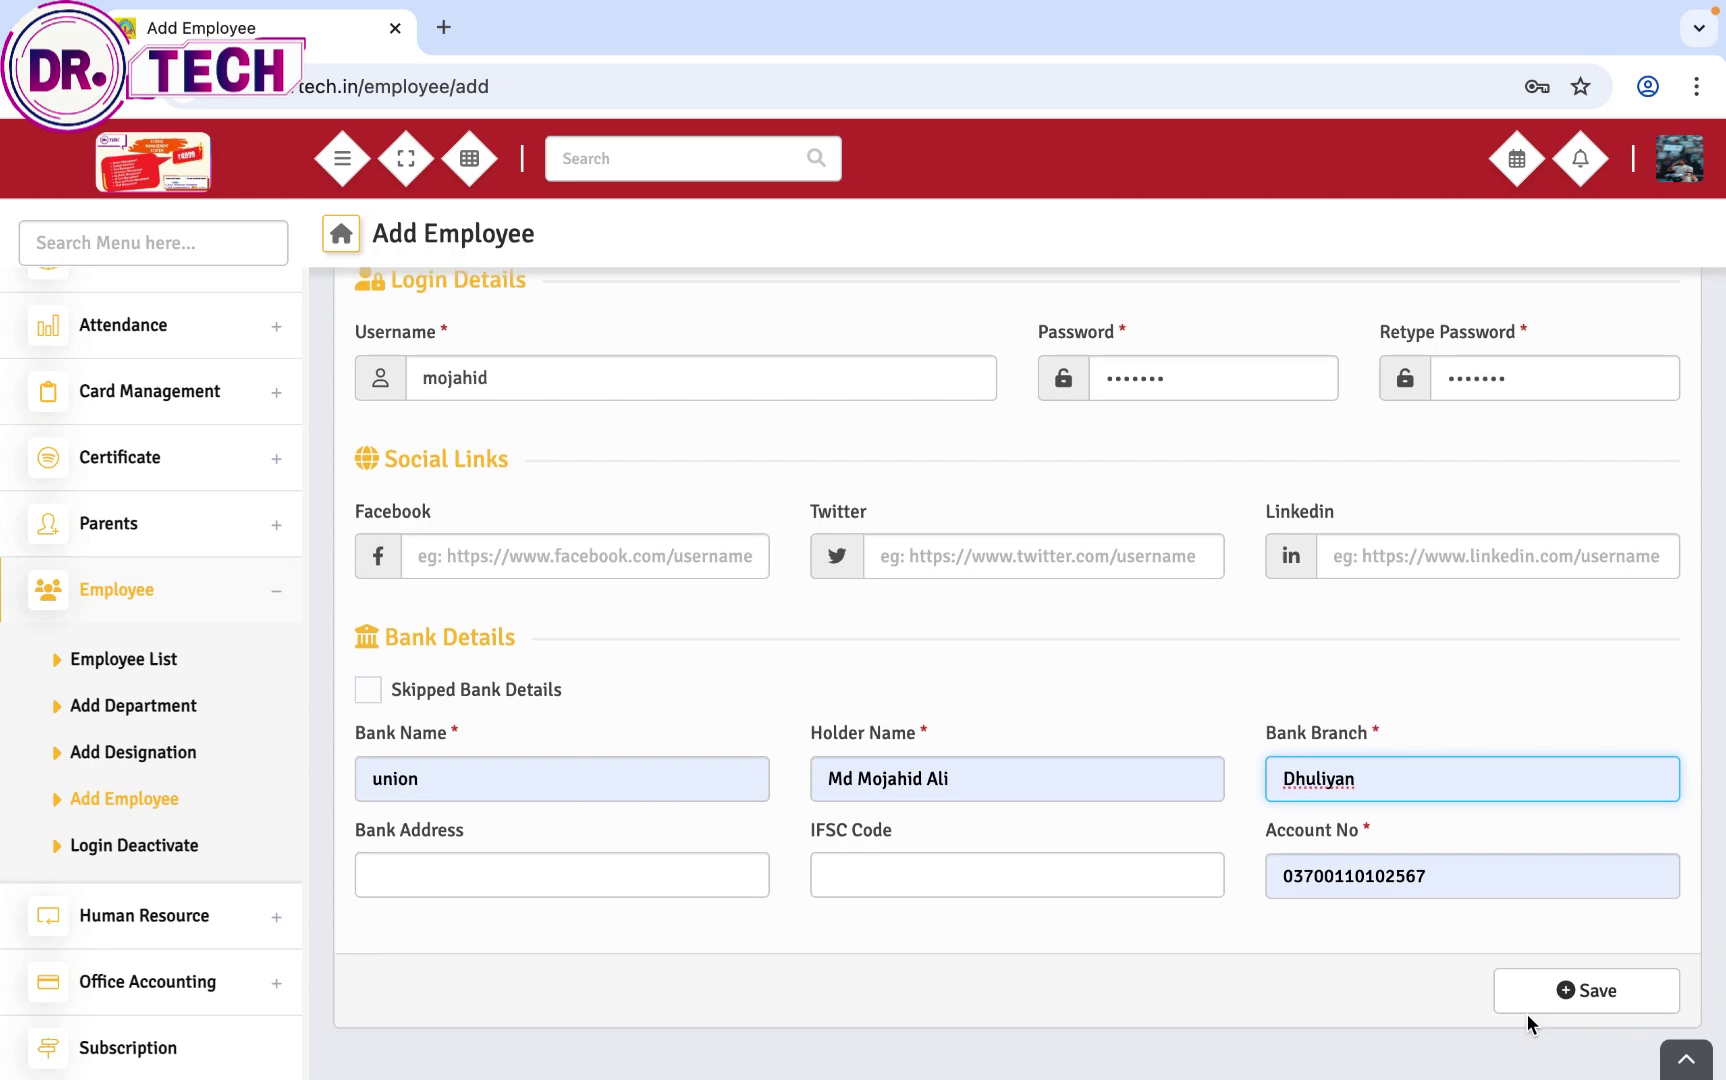
click(1568, 995)
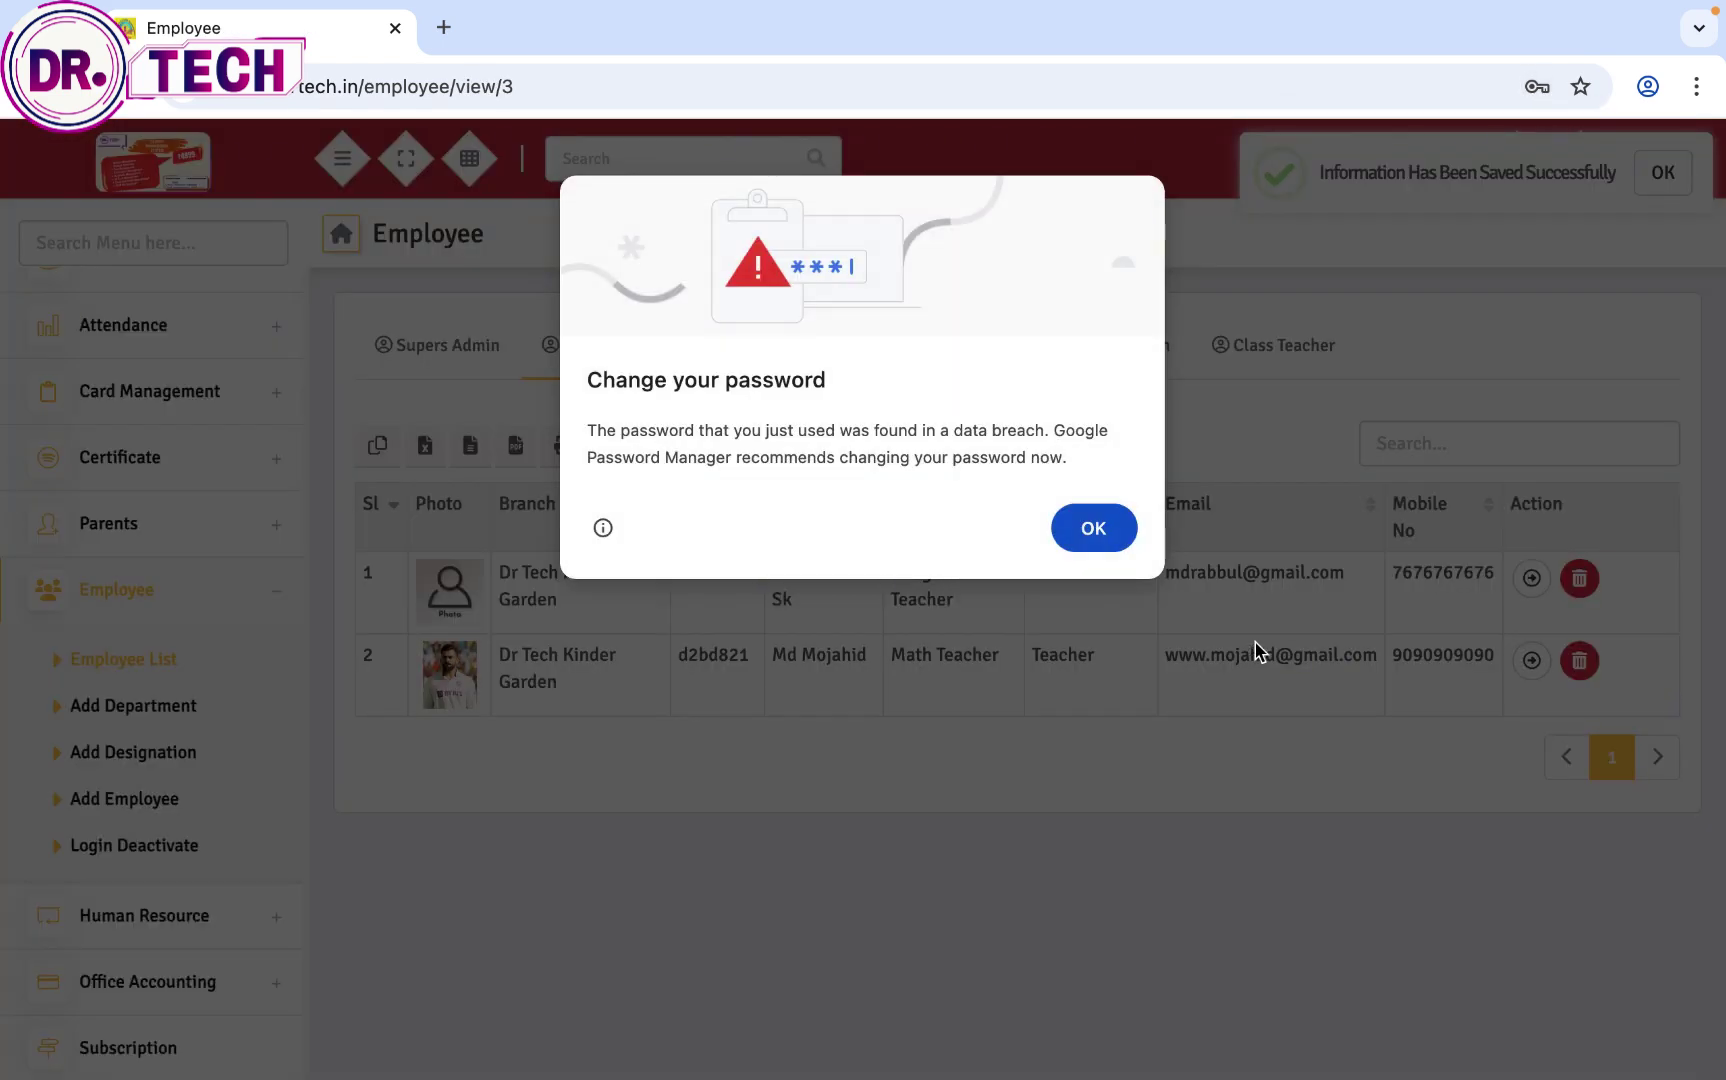
Step: Dismiss the browser's password breach alert and save-password prompt to reveal the updated Employee list
click(1108, 527)
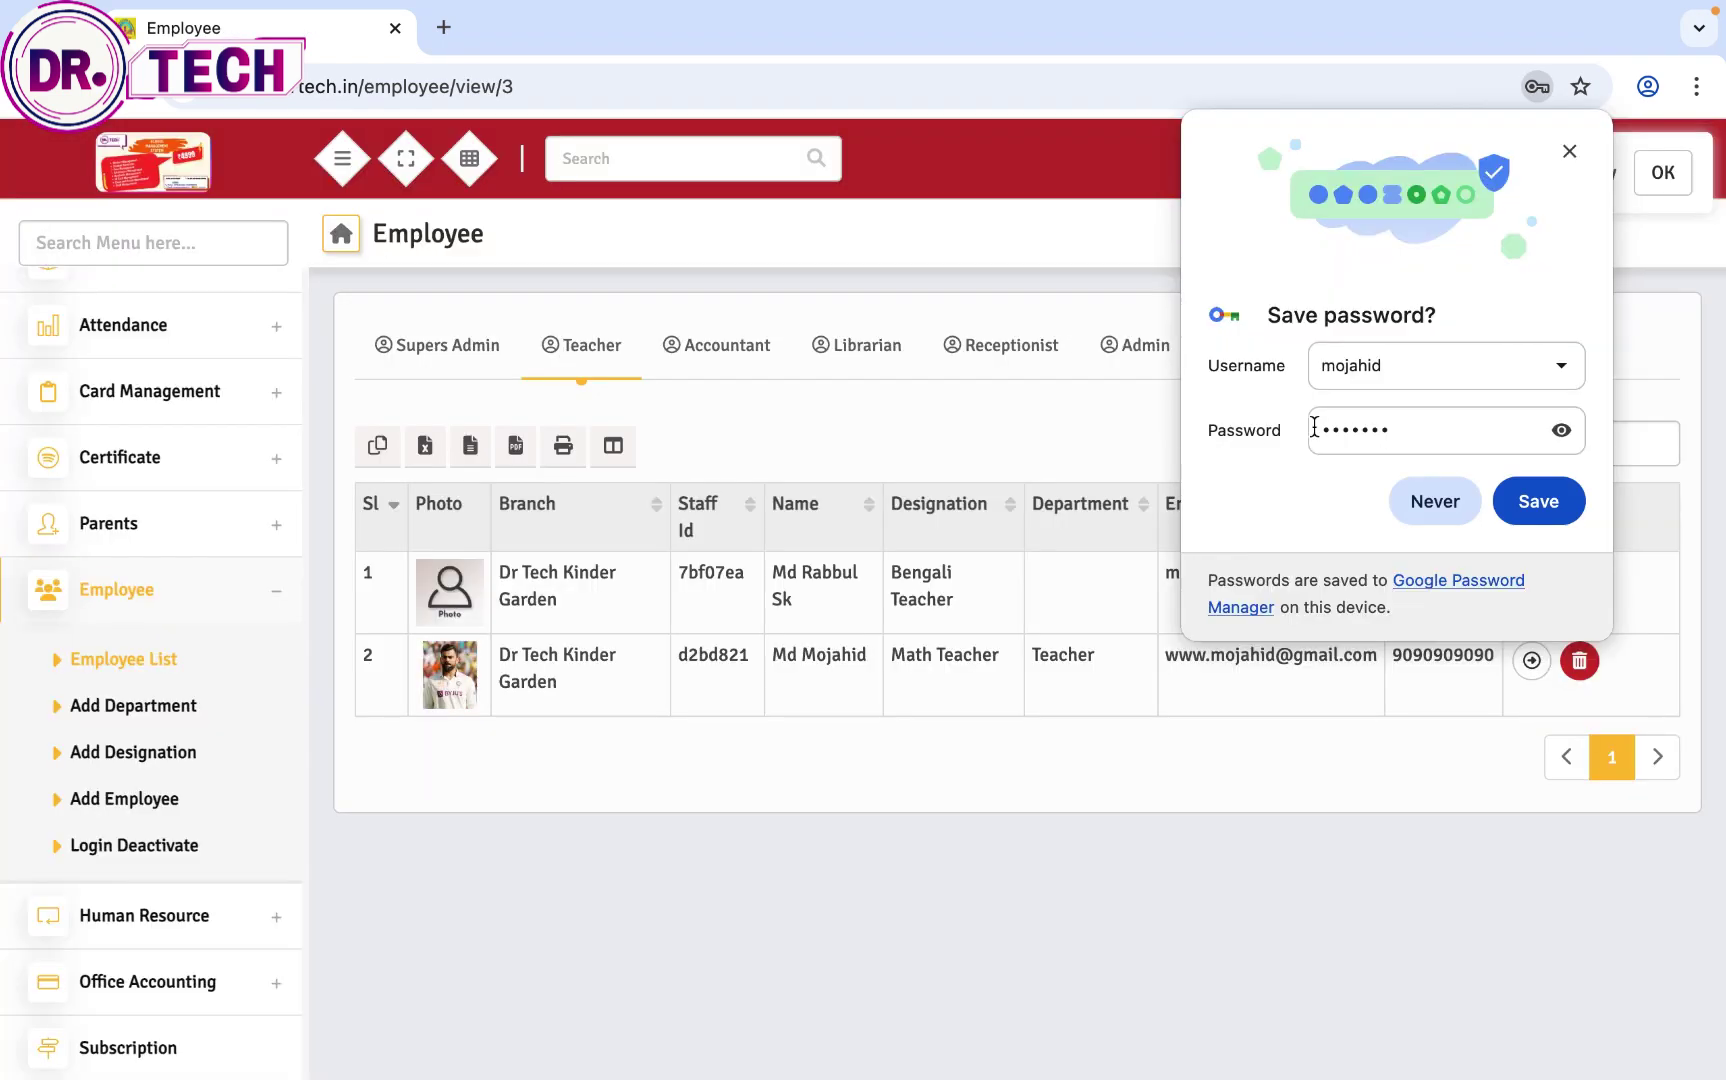
click(1438, 508)
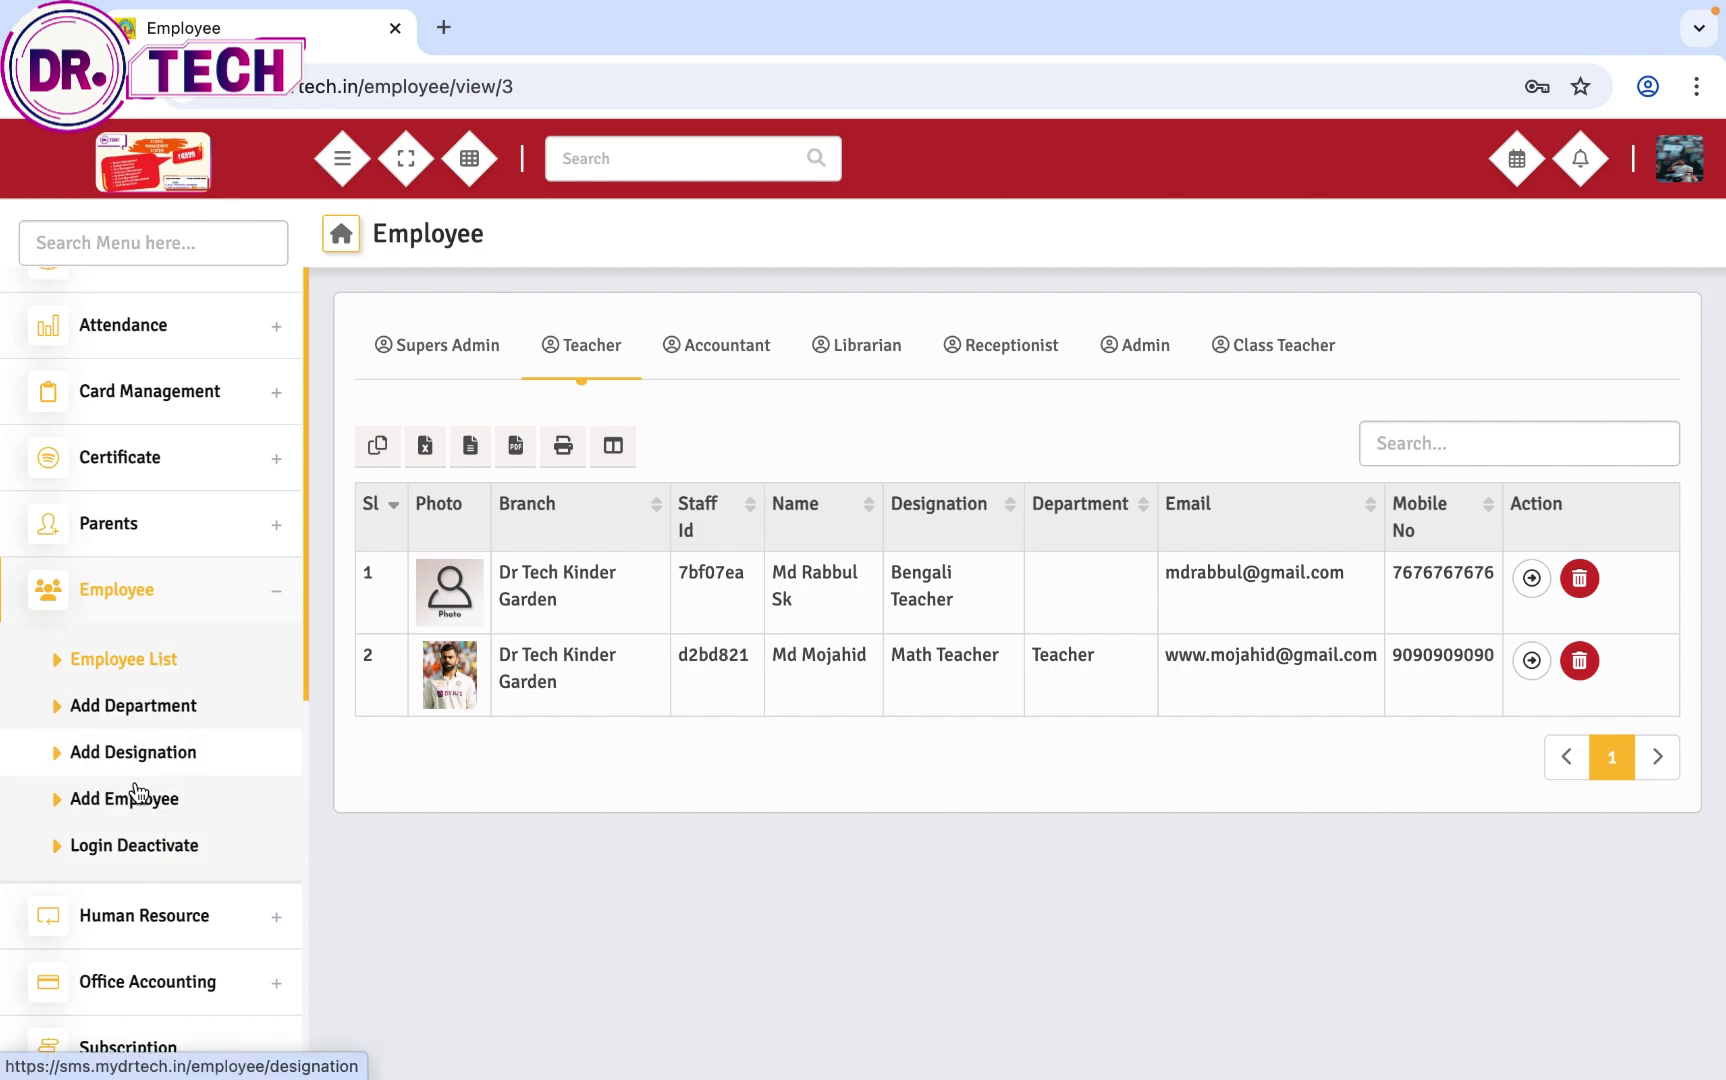
mouse_move(1437, 12)
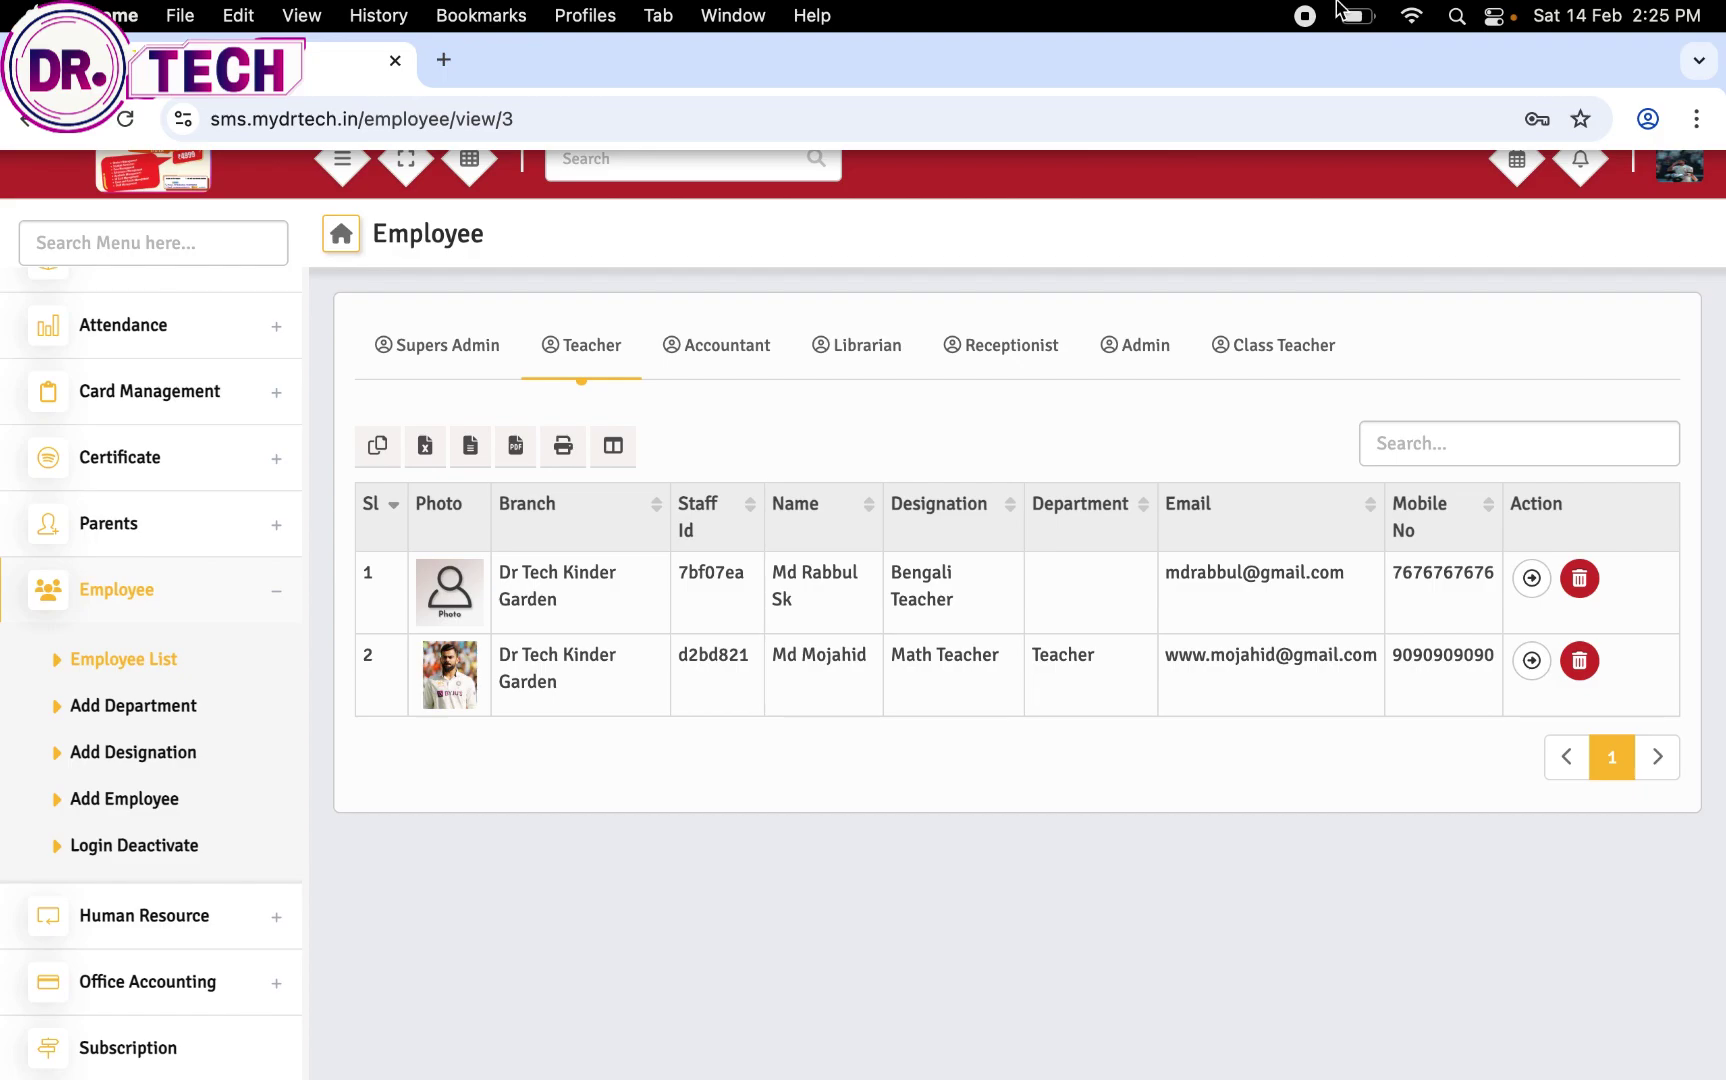